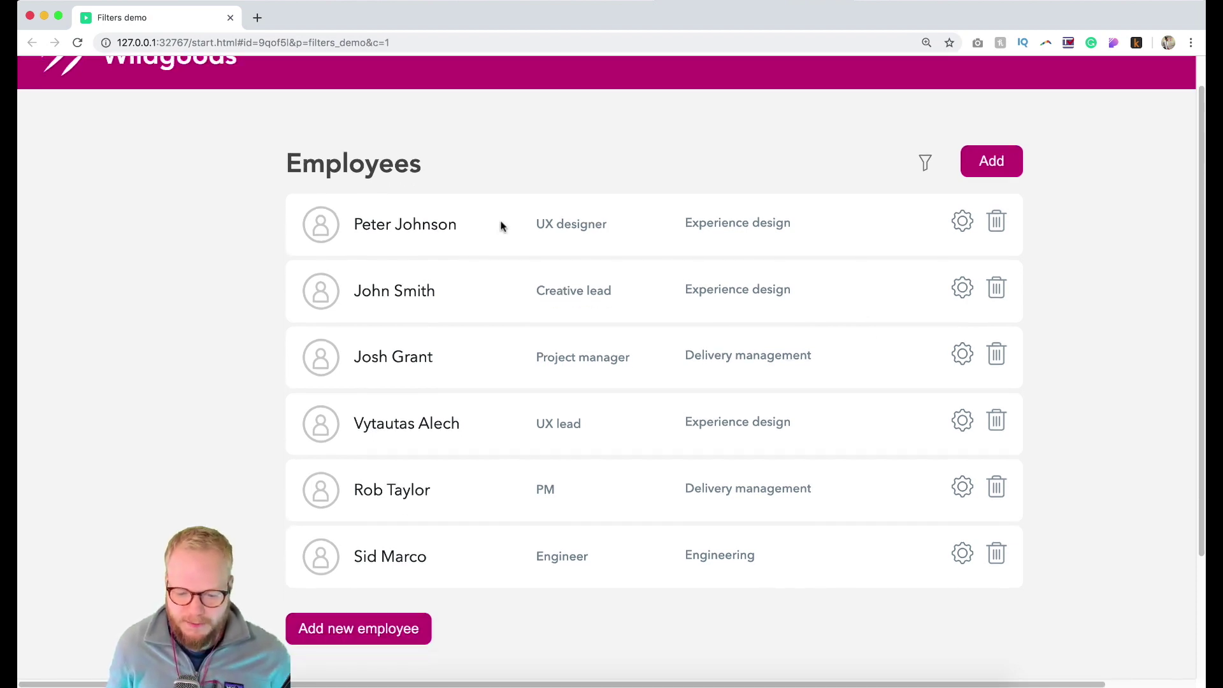
# Hide, then restore, the Engineering and Delivery management teams in the preview's team filter; return to Axure.
pyautogui.click(925, 181)
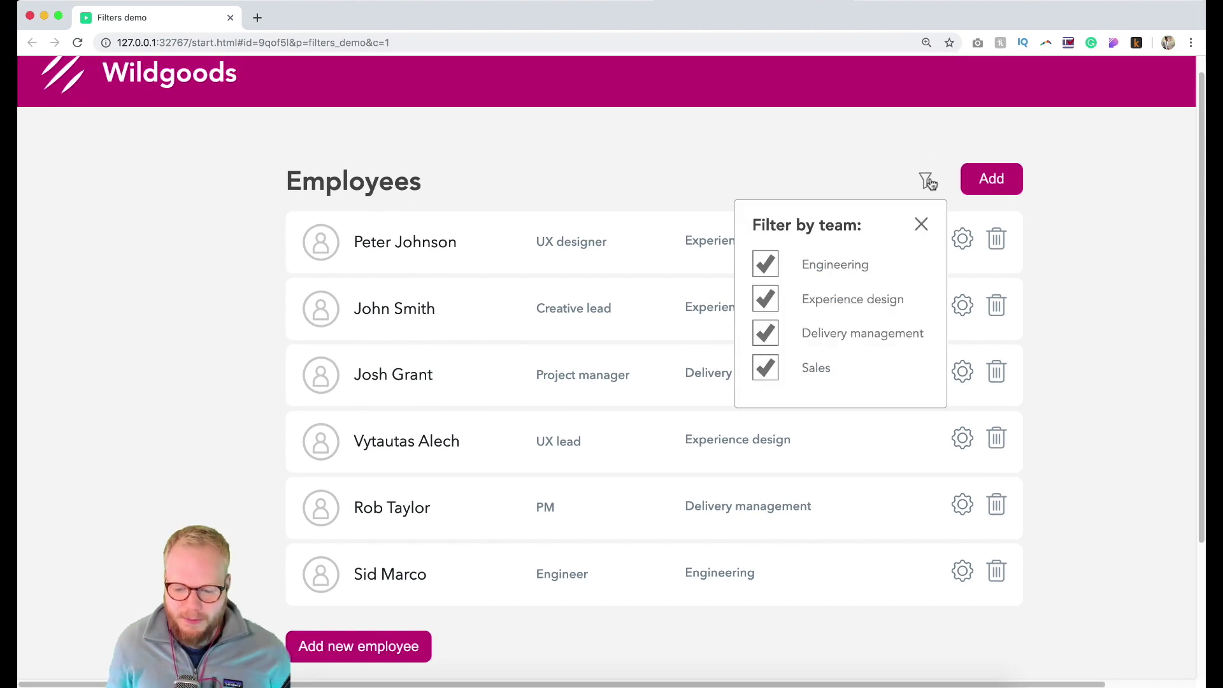
pyautogui.click(772, 265)
pyautogui.click(769, 335)
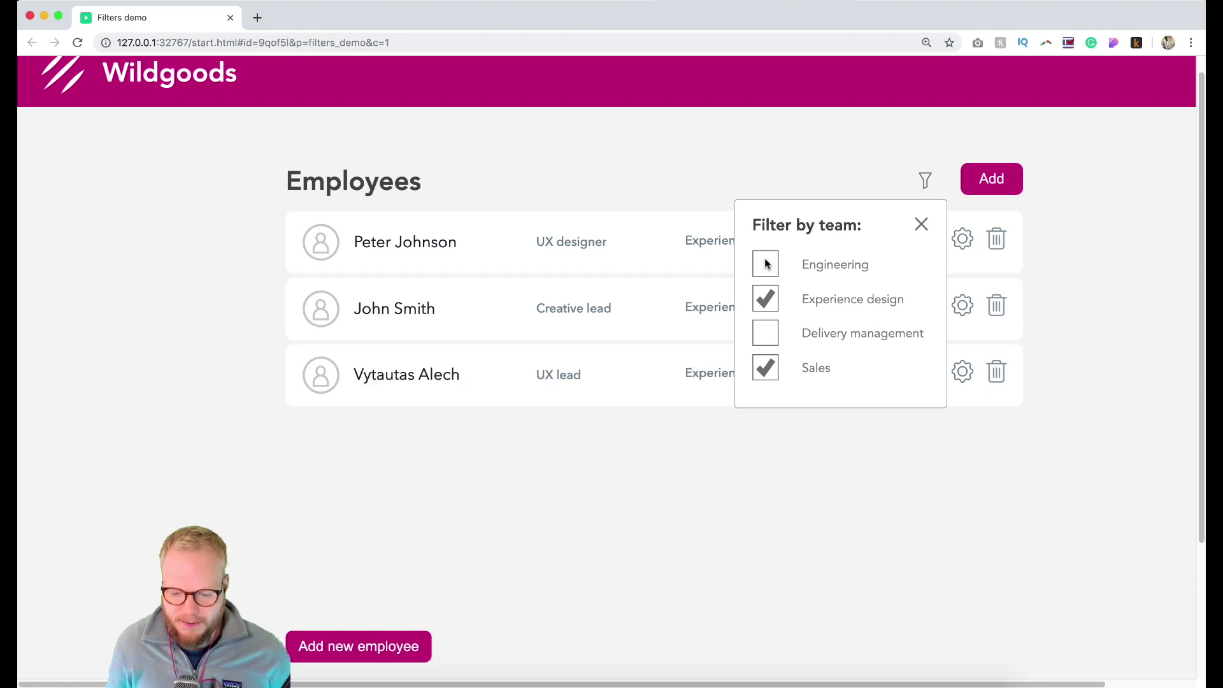
pyautogui.click(765, 264)
pyautogui.click(765, 333)
pyautogui.click(552, 193)
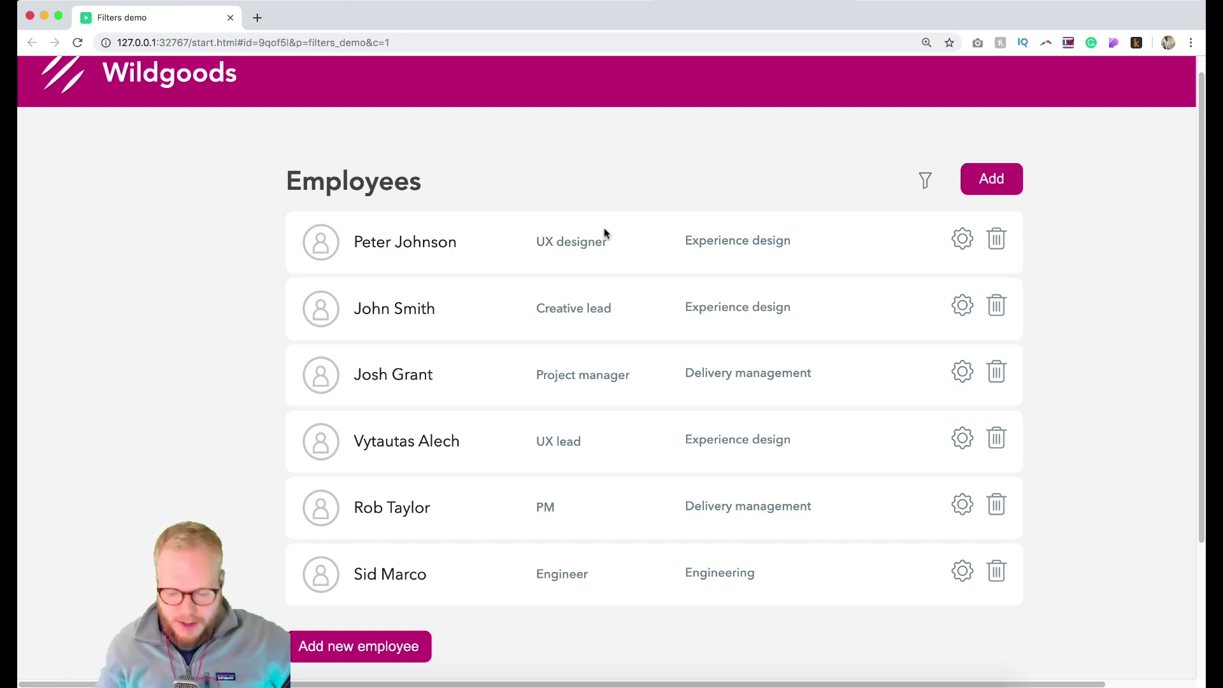
pyautogui.press('super+Tab')
pyautogui.hscroll(1, 785, 260)
pyautogui.scroll(-1, 700, 356)
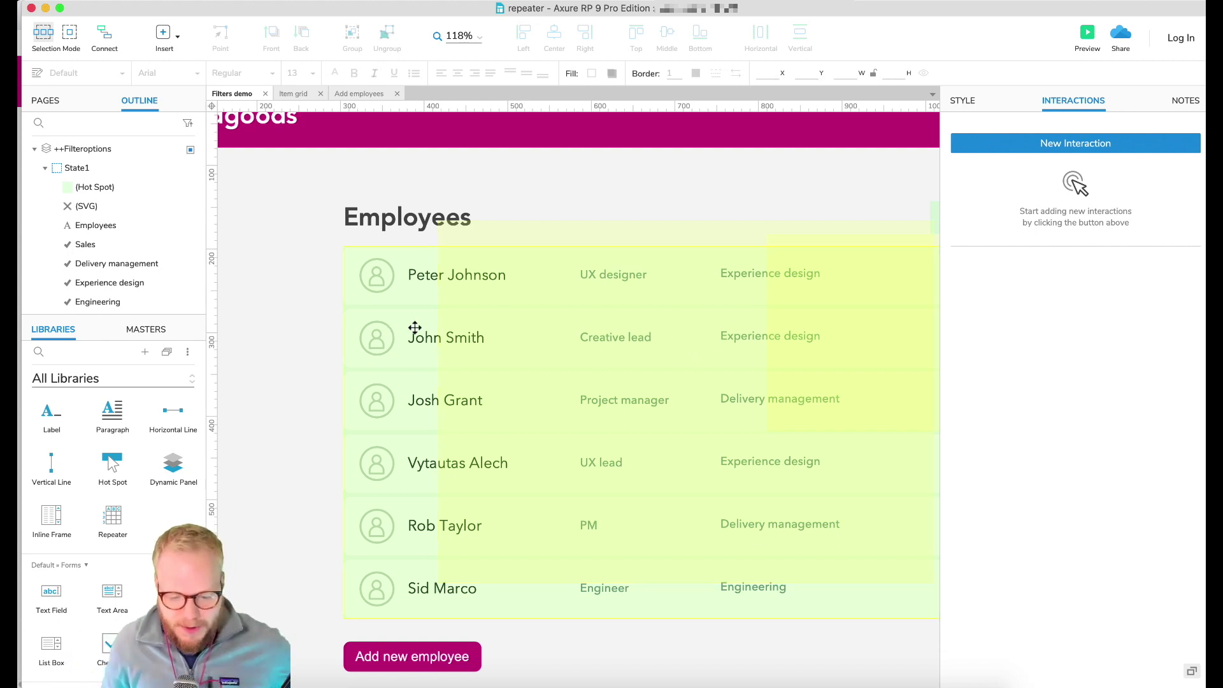
pyautogui.scroll(-1, 410, 328)
pyautogui.scroll(2, 466, 241)
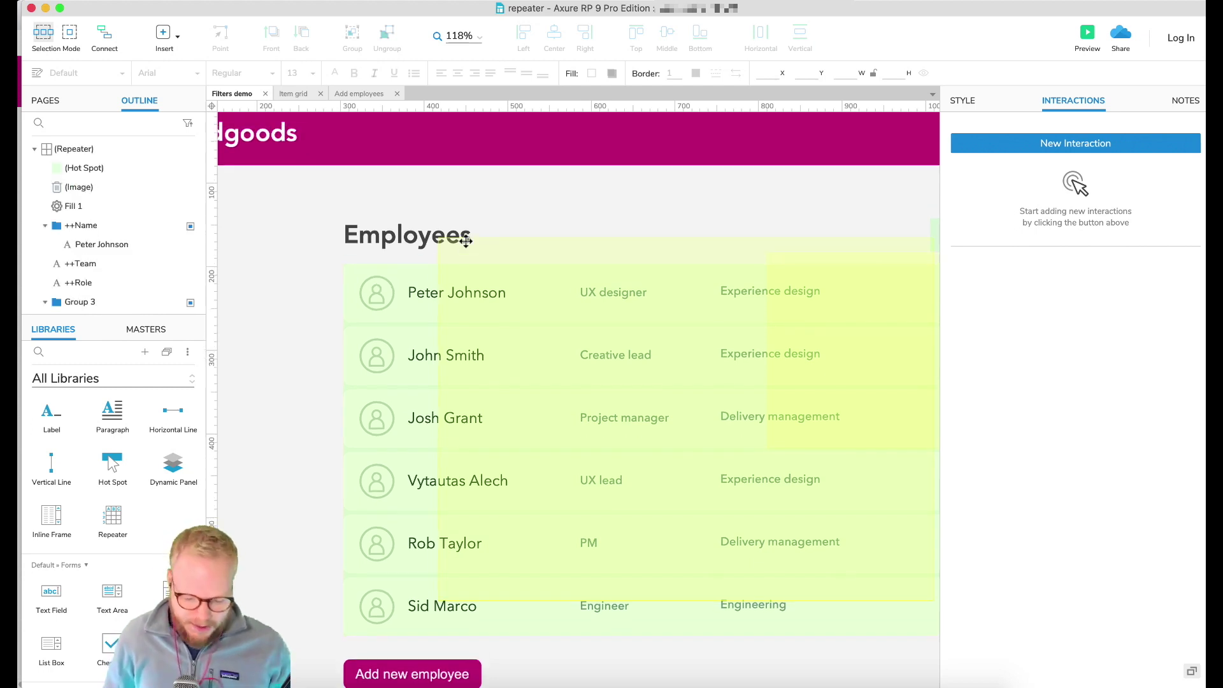
pyautogui.hscroll(5, 466, 240)
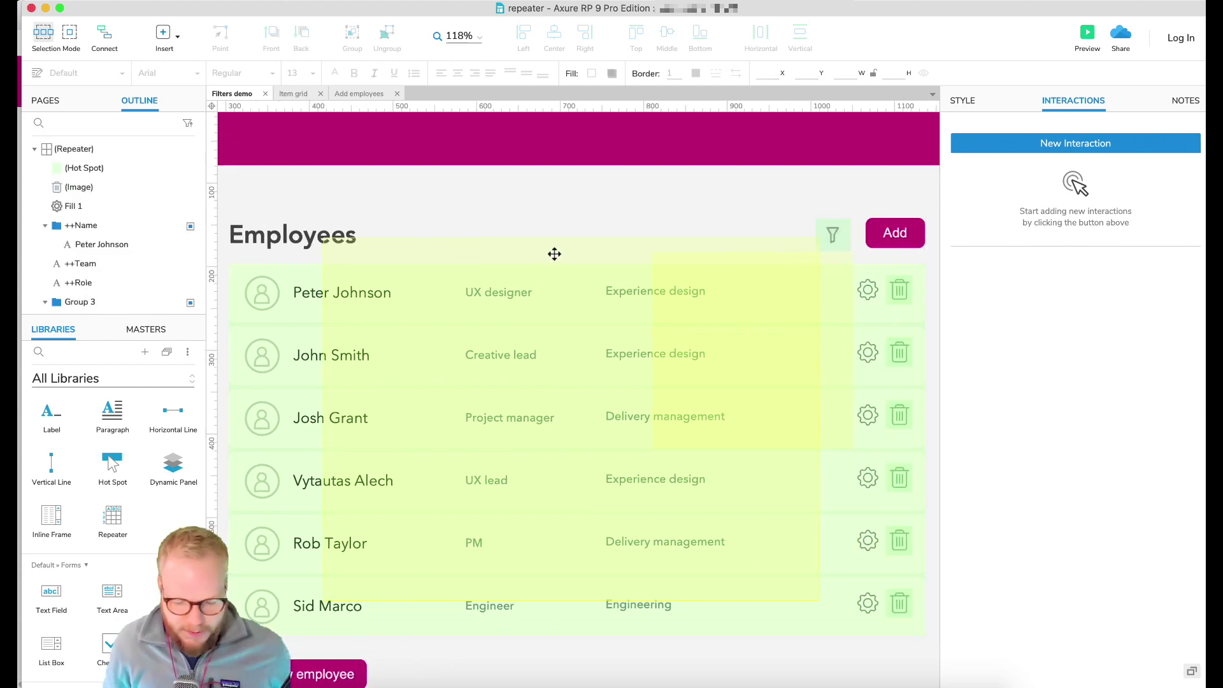
pyautogui.hscroll(-2, 602, 331)
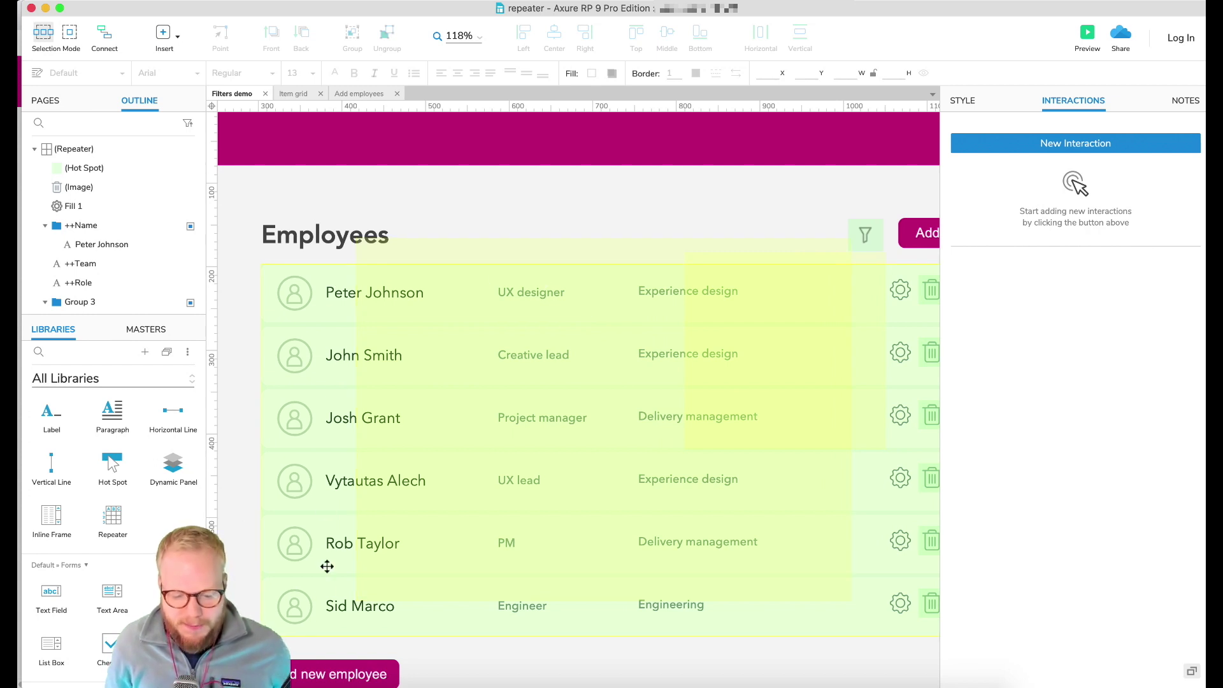
pyautogui.click(324, 239)
# Move the Employees heading up and add a 'Name' label above the list.
pyautogui.moveTo(324, 240); pyautogui.dragTo(324, 201)
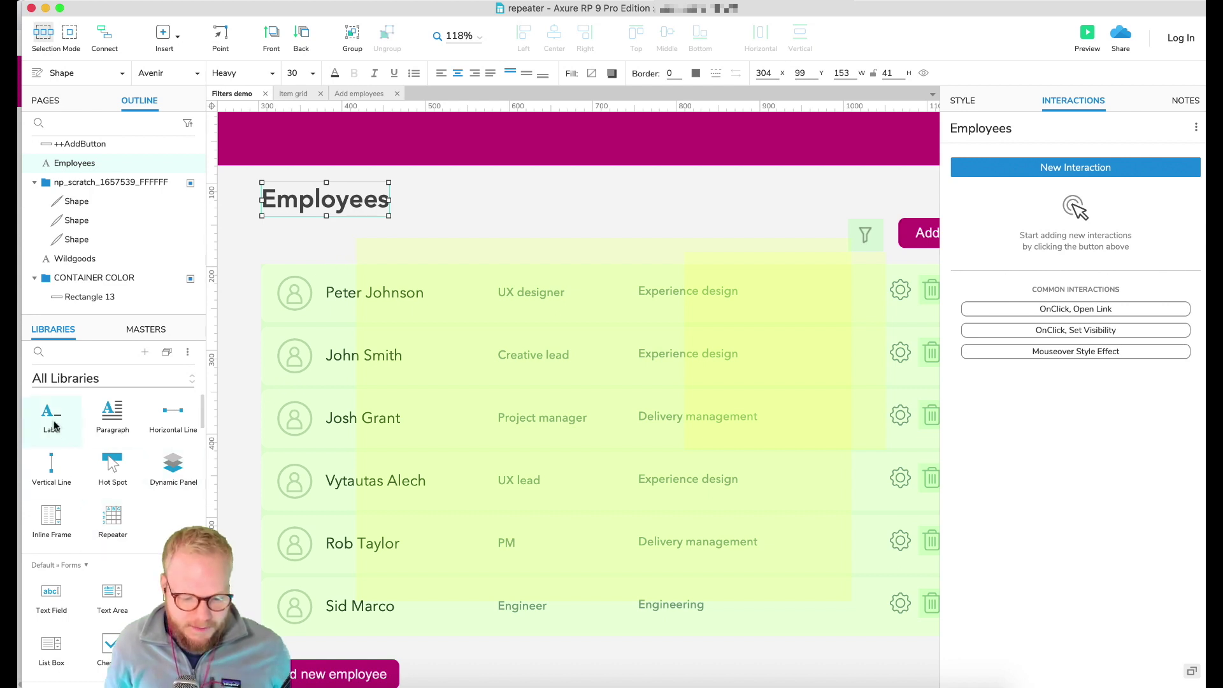
pyautogui.moveTo(53, 424); pyautogui.dragTo(445, 249)
pyautogui.doubleClick(344, 249)
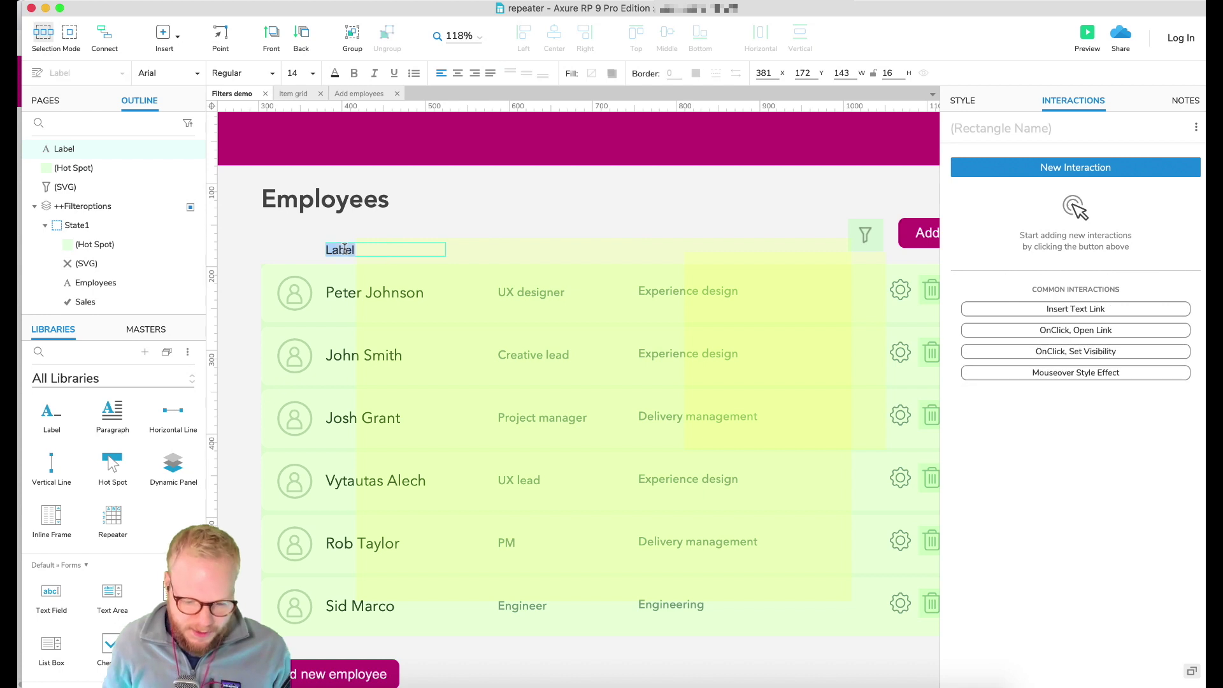
pyautogui.write('Name')
pyautogui.press('Escape')
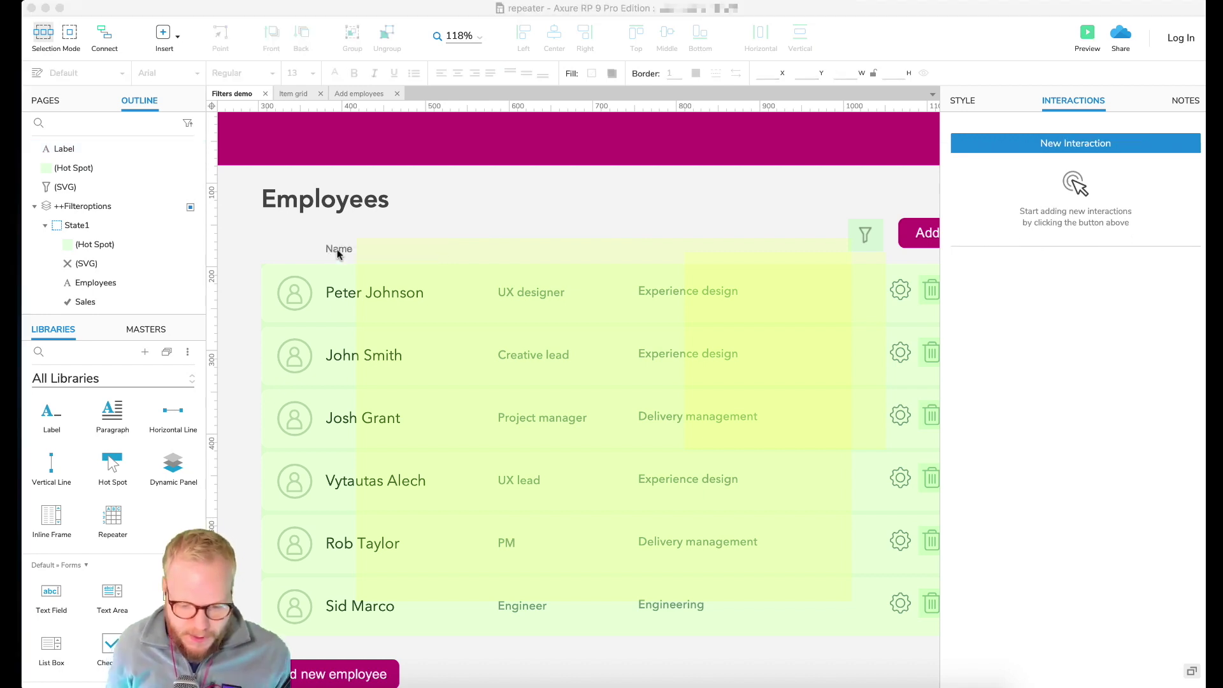
# Duplicate the Name label above the job titles and rename it 'Title'.
pyautogui.moveTo(341, 249); pyautogui.dragTo(511, 247)
pyautogui.doubleClick(511, 247)
pyautogui.write('Title')
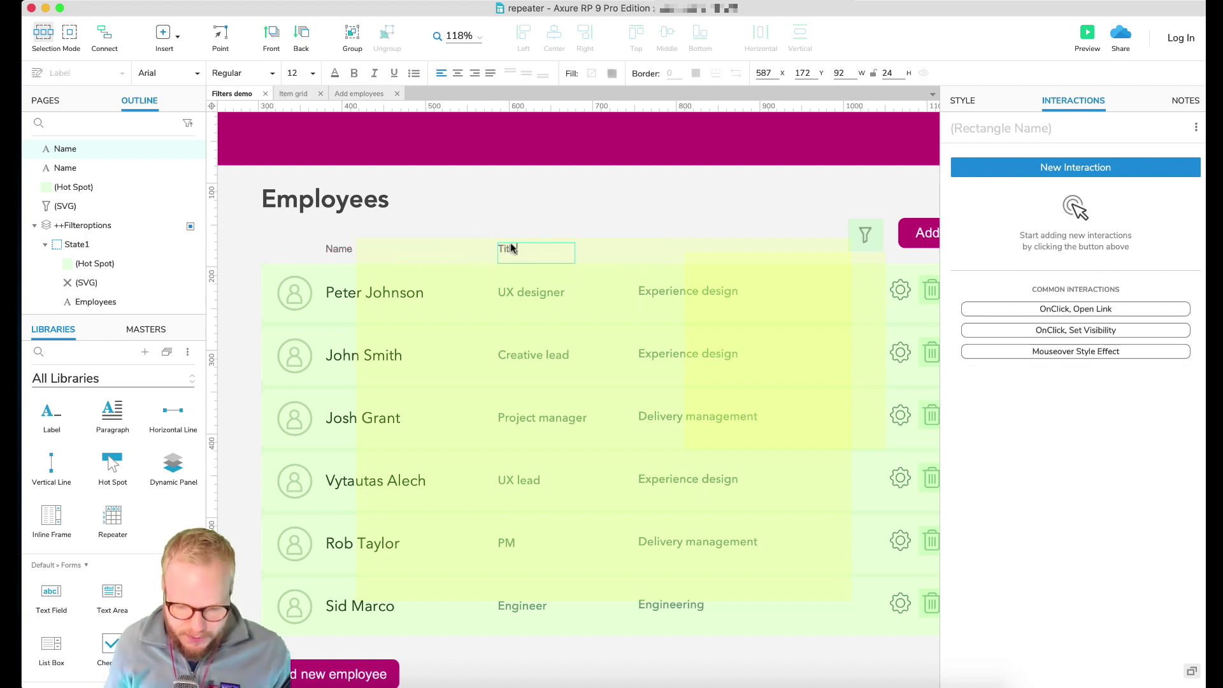
pyautogui.click(533, 227)
pyautogui.click(509, 249)
# Duplicate the Title label above the team column and rename it 'Team'.
pyautogui.moveTo(510, 249); pyautogui.dragTo(640, 247)
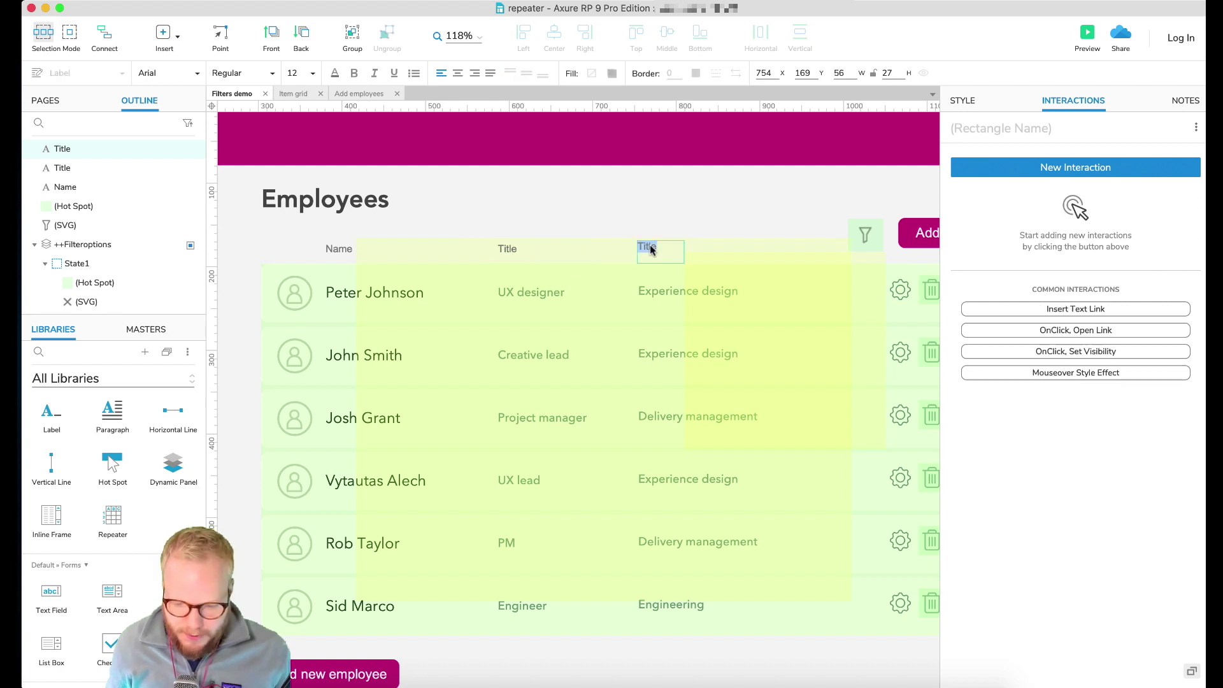
pyautogui.doubleClick(640, 247)
pyautogui.write('Teams')
pyautogui.press('BackSpace')
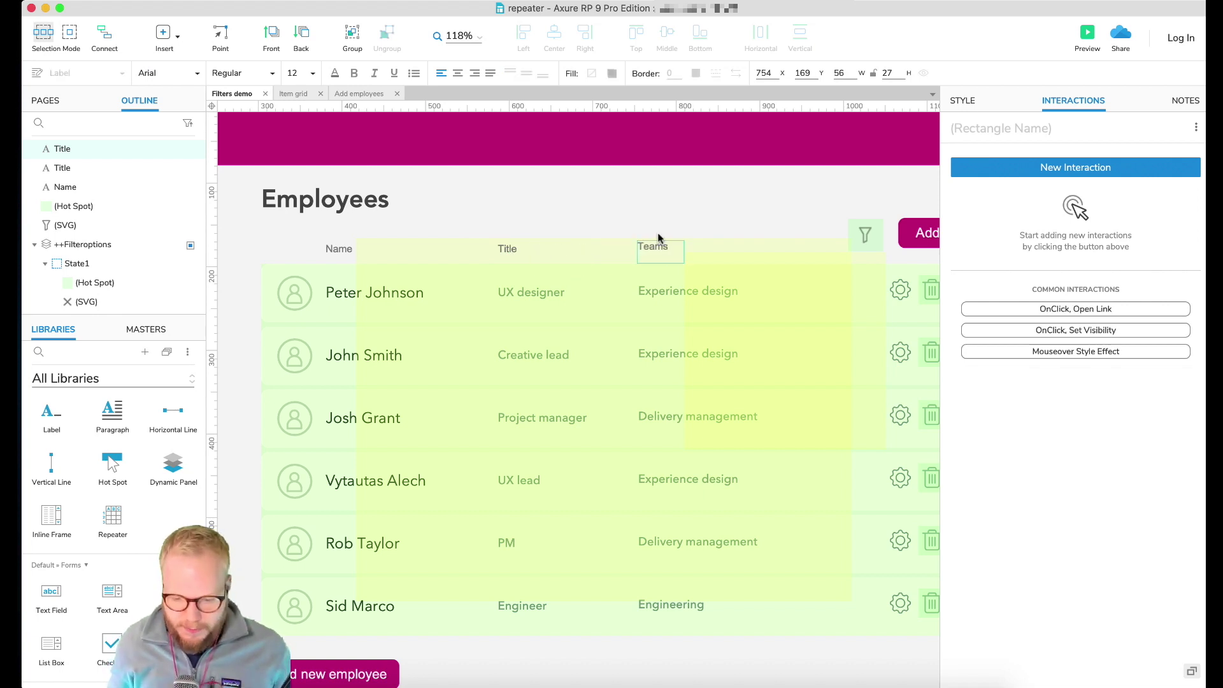
pyautogui.click(666, 224)
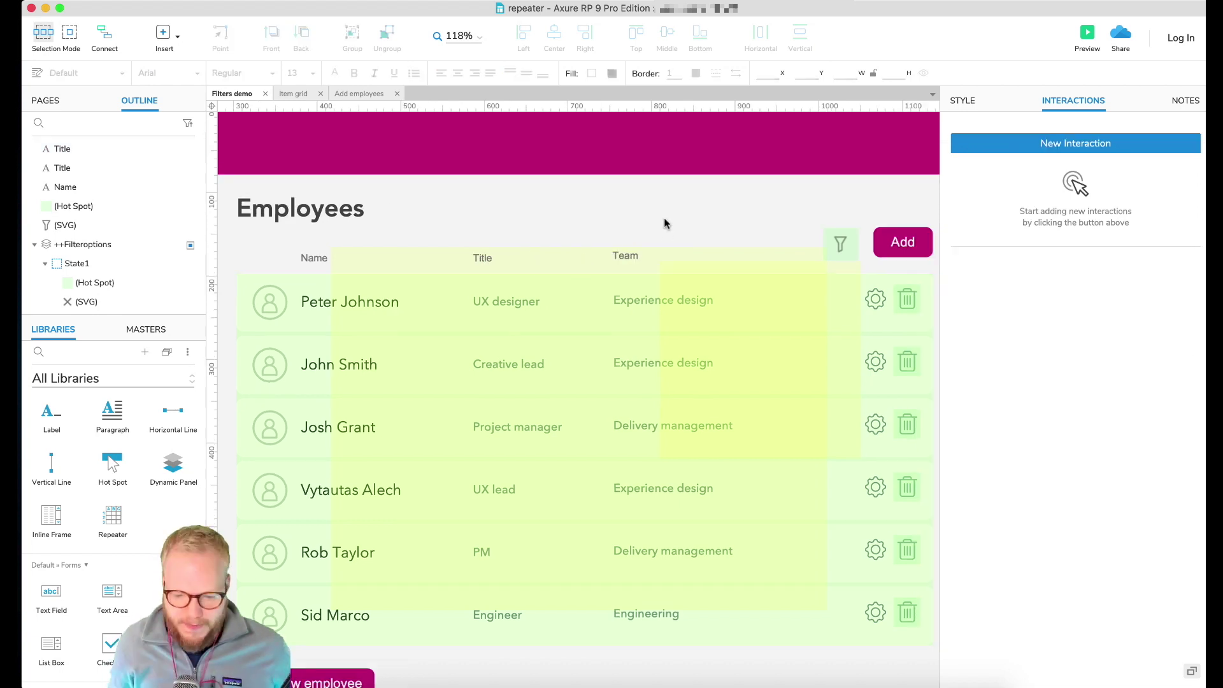
pyautogui.click(320, 261)
# Narrow the Name label and give it an OnClick interaction with an Add Sort action.
pyautogui.moveTo(395, 260); pyautogui.dragTo(347, 261)
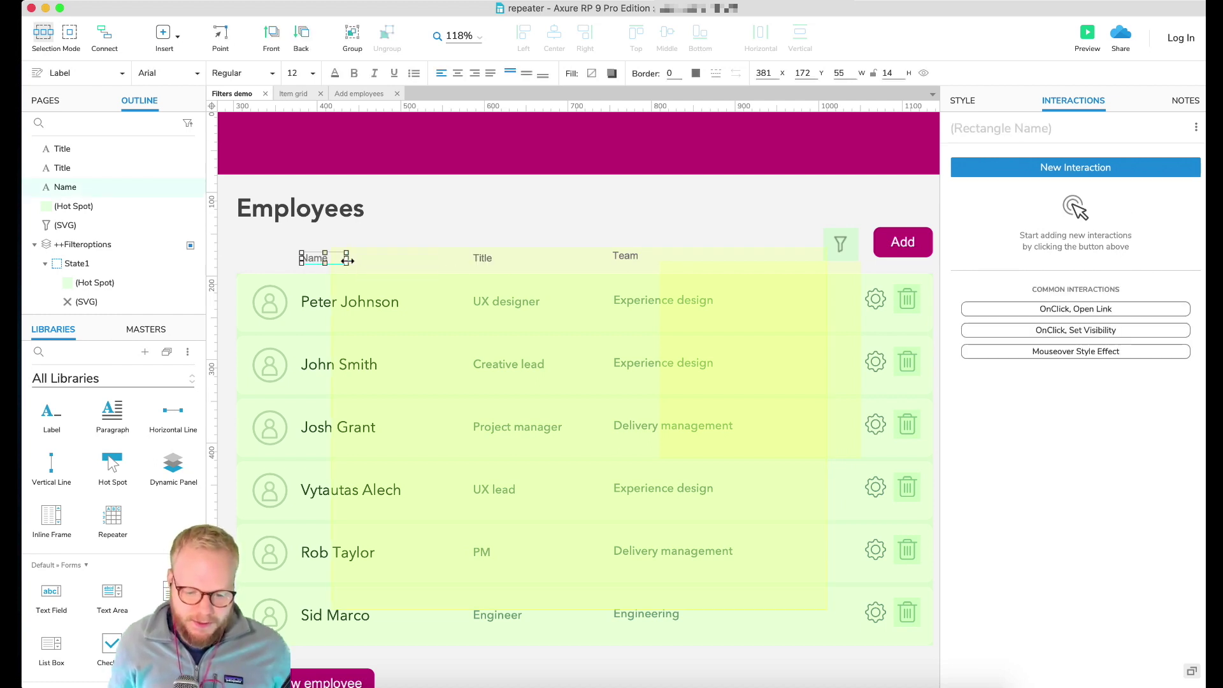
pyautogui.click(1123, 170)
pyautogui.click(988, 199)
pyautogui.scroll(-2, 1032, 540)
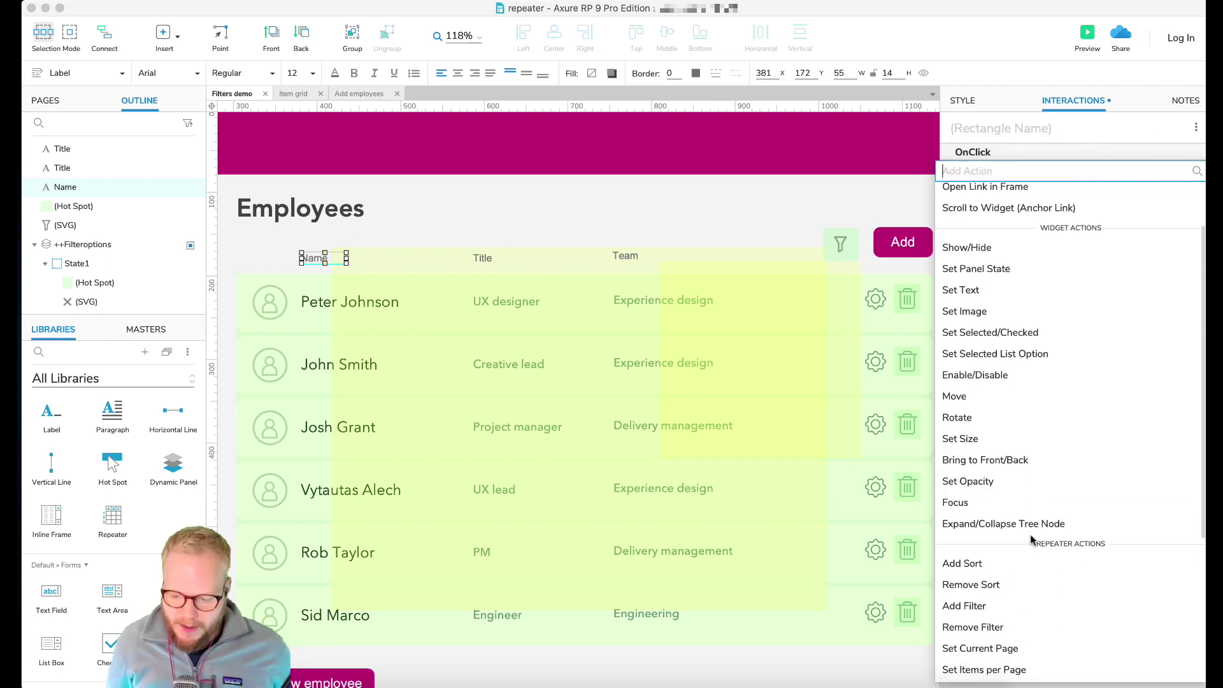
pyautogui.scroll(-5, 1032, 540)
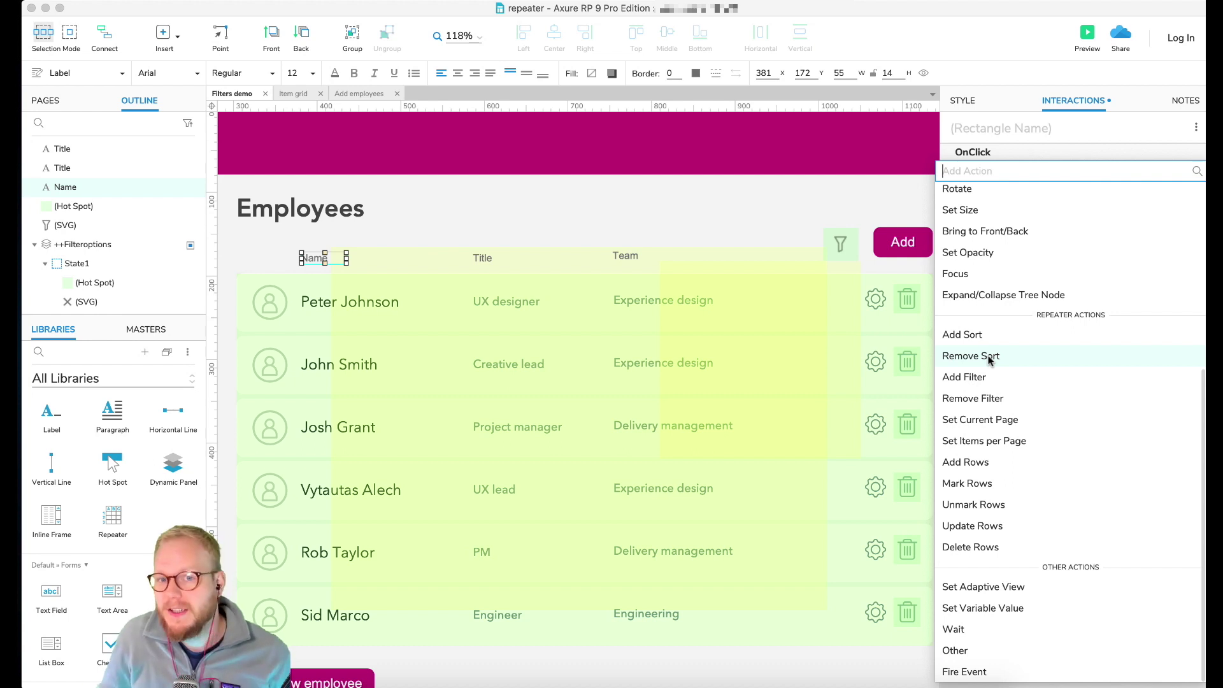
pyautogui.click(982, 336)
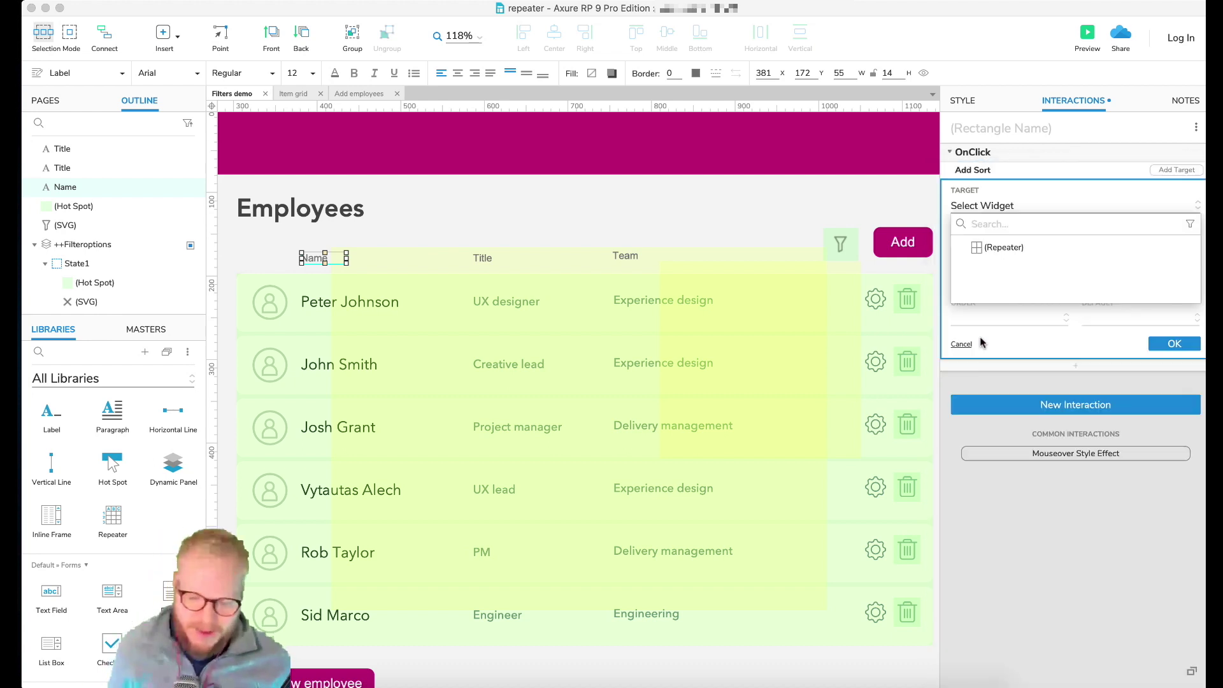
# Sort the employee repeater by CName as Text, order Toggle, default Ascending.
pyautogui.click(1013, 250)
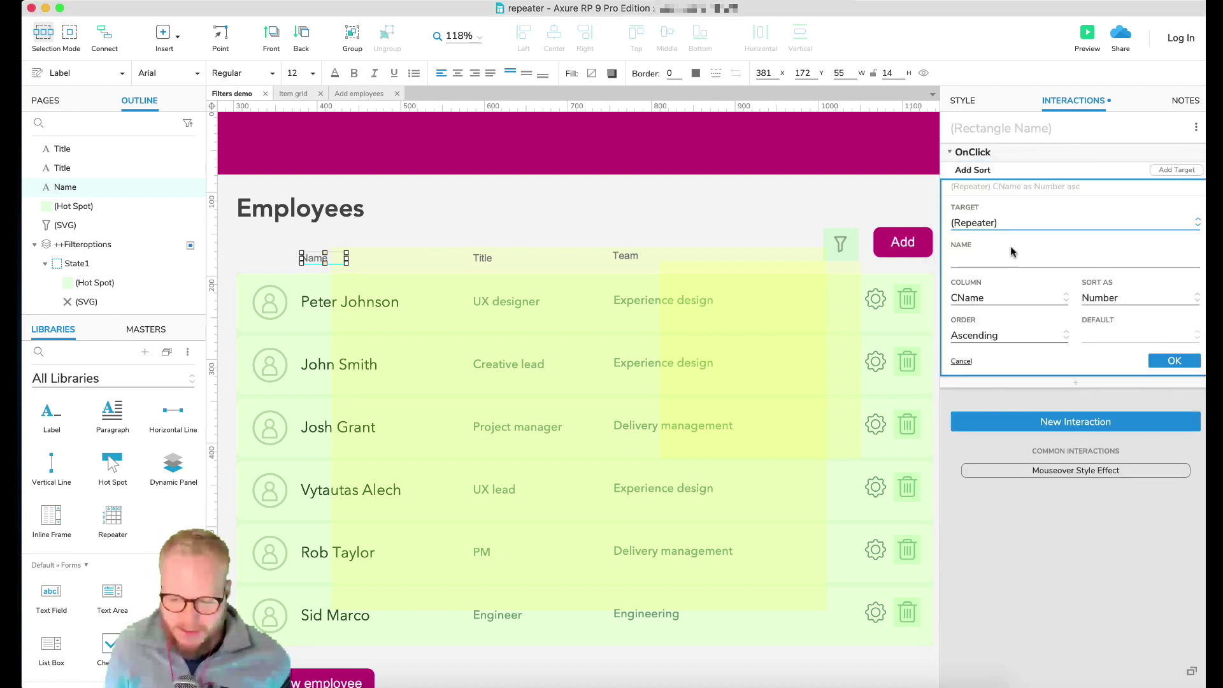
pyautogui.click(971, 255)
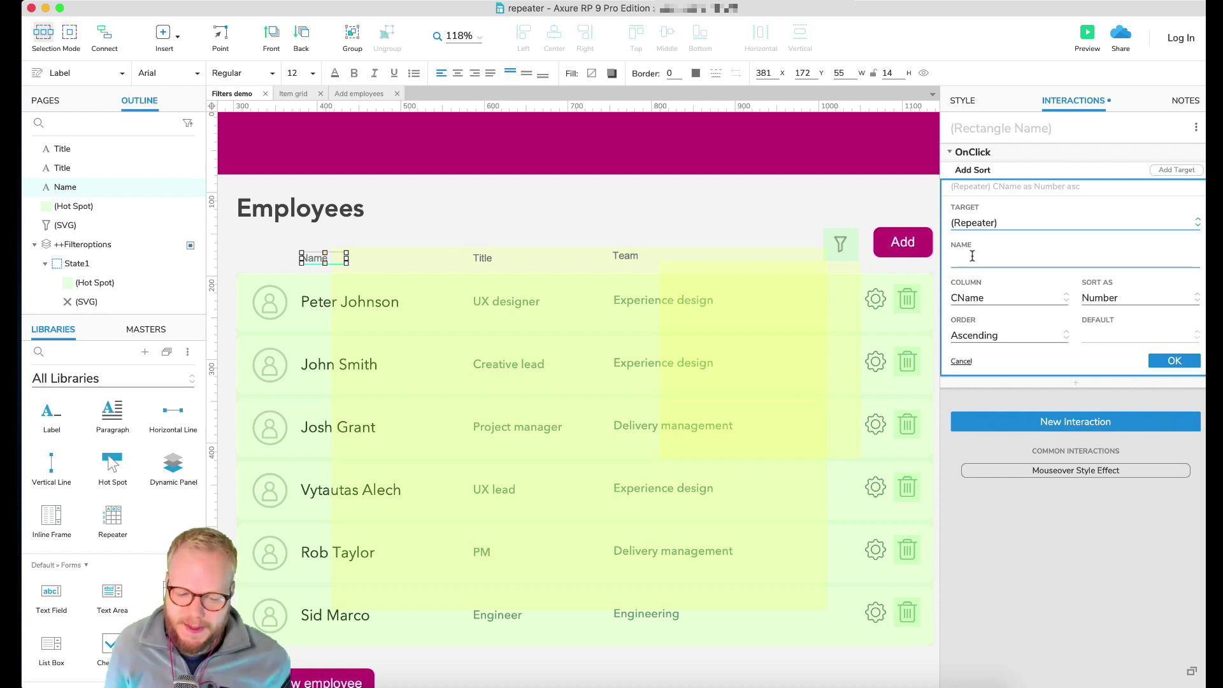
pyautogui.click(983, 300)
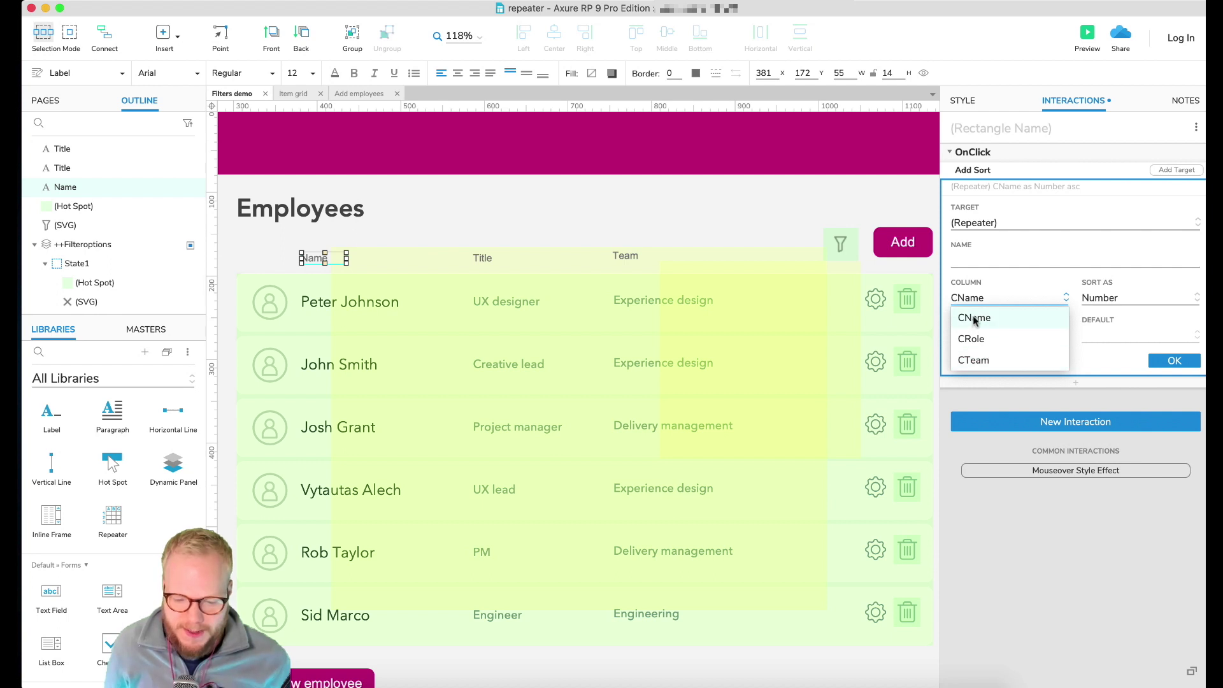
pyautogui.click(975, 318)
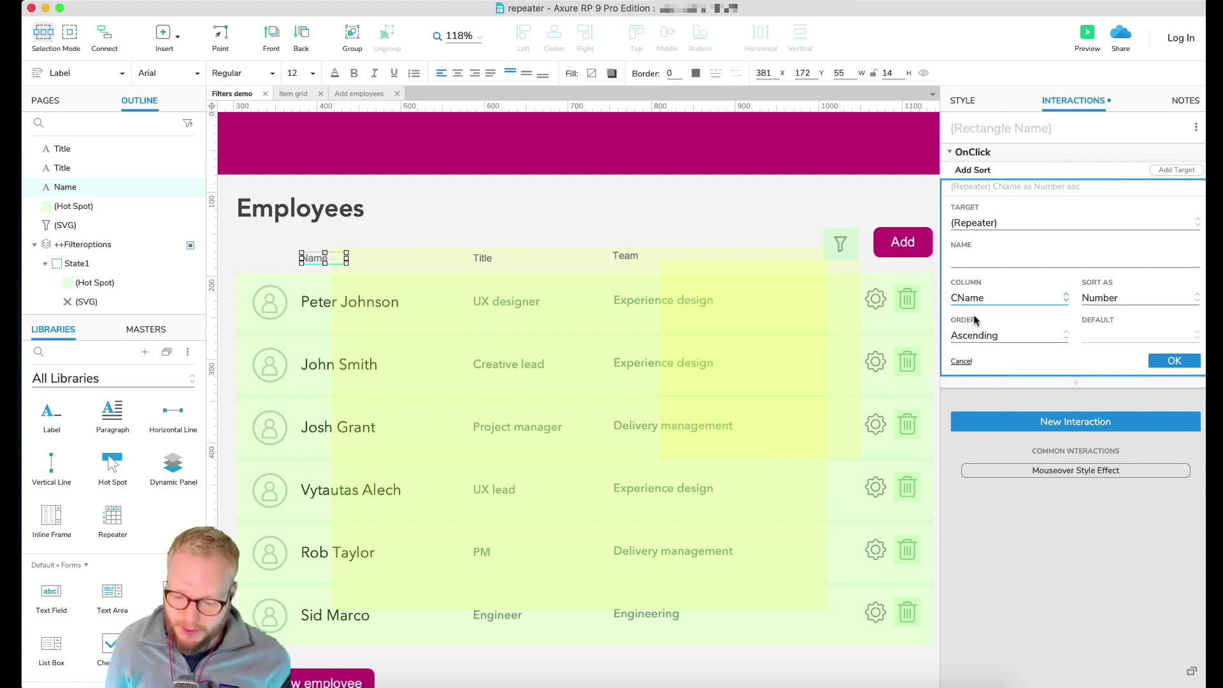
pyautogui.click(1111, 300)
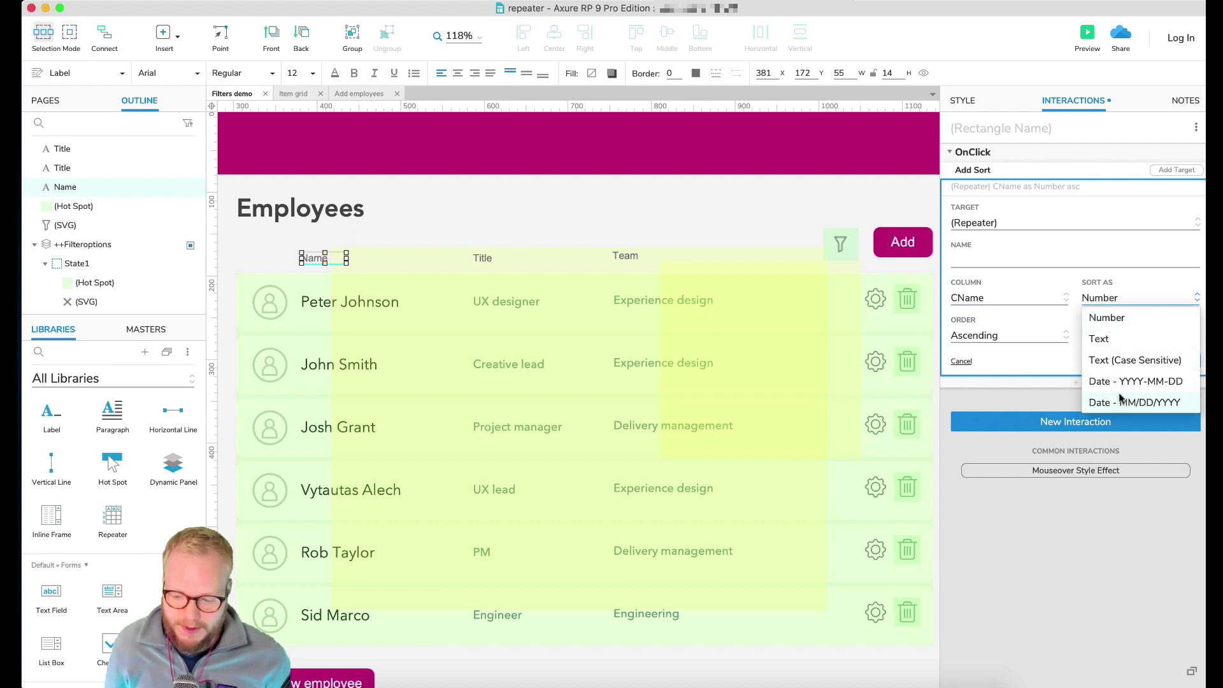
pyautogui.click(1124, 340)
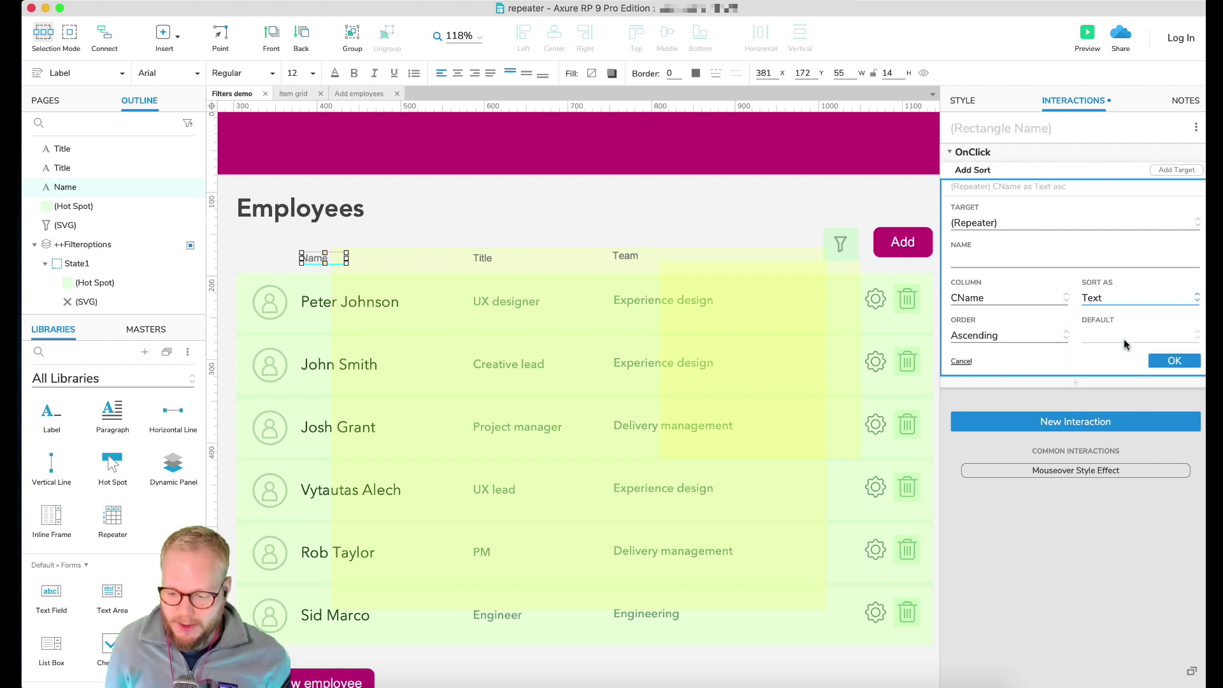
pyautogui.click(1026, 337)
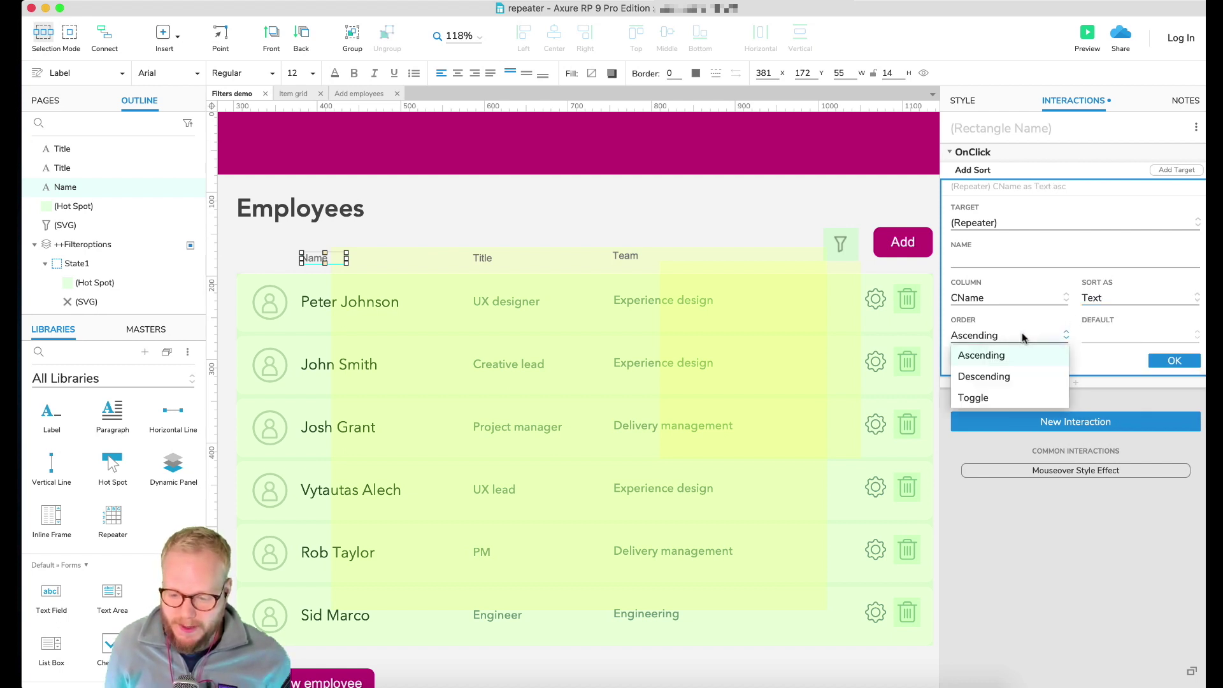
pyautogui.click(974, 397)
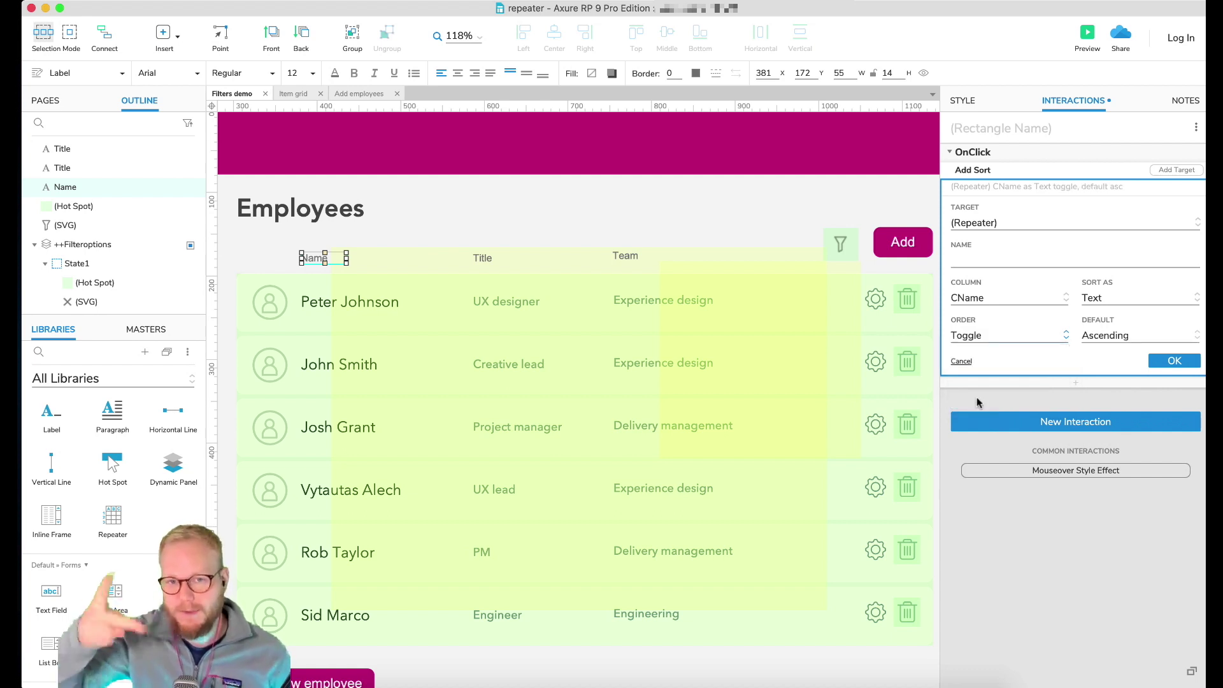
pyautogui.click(1176, 362)
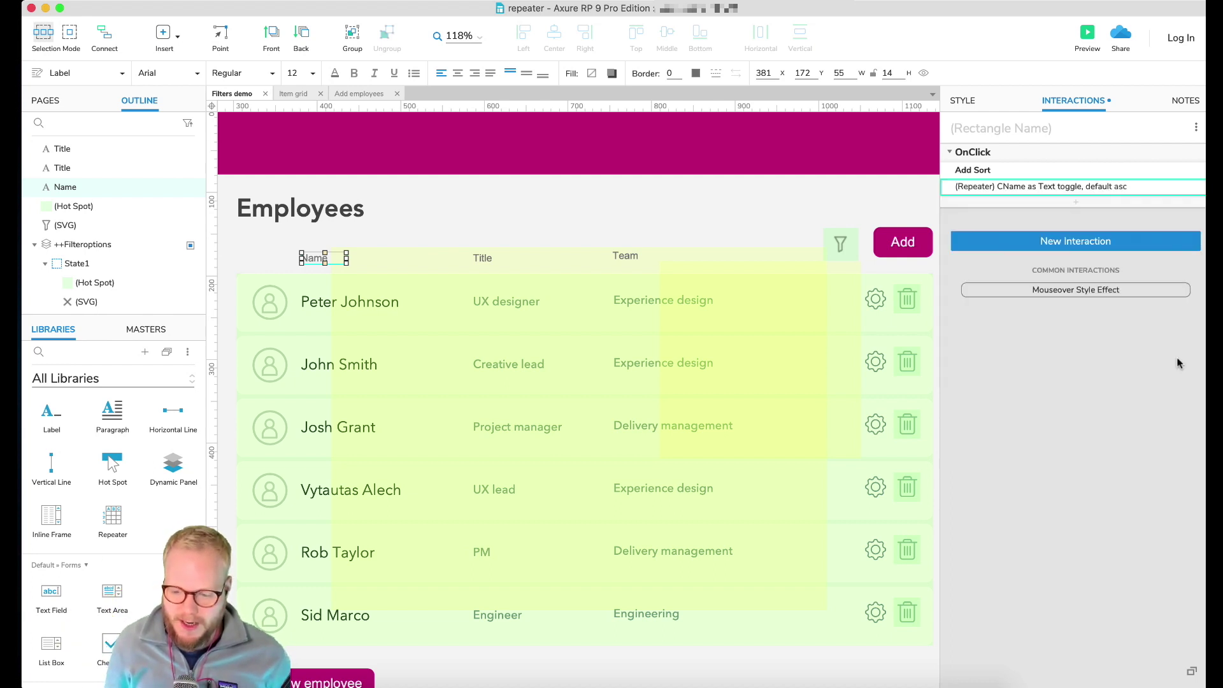
# Preview the page, click Name repeatedly to confirm A–Z/Z–A toggling, then close the preview.
pyautogui.click(1092, 37)
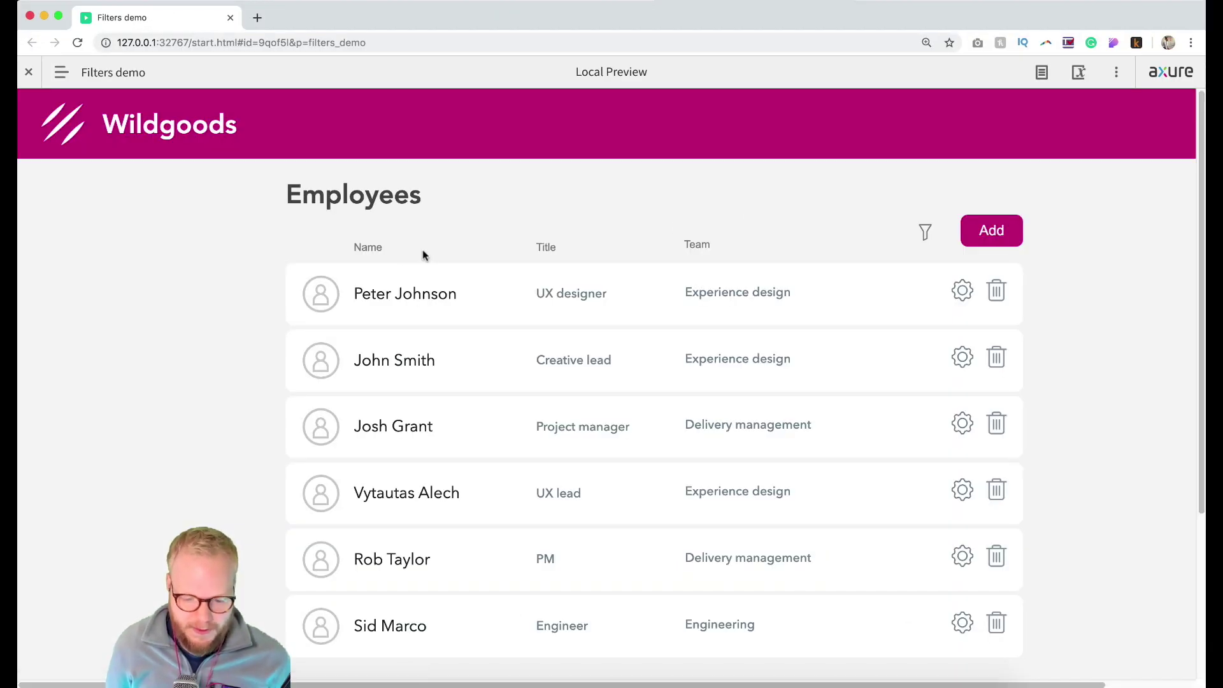
pyautogui.click(368, 251)
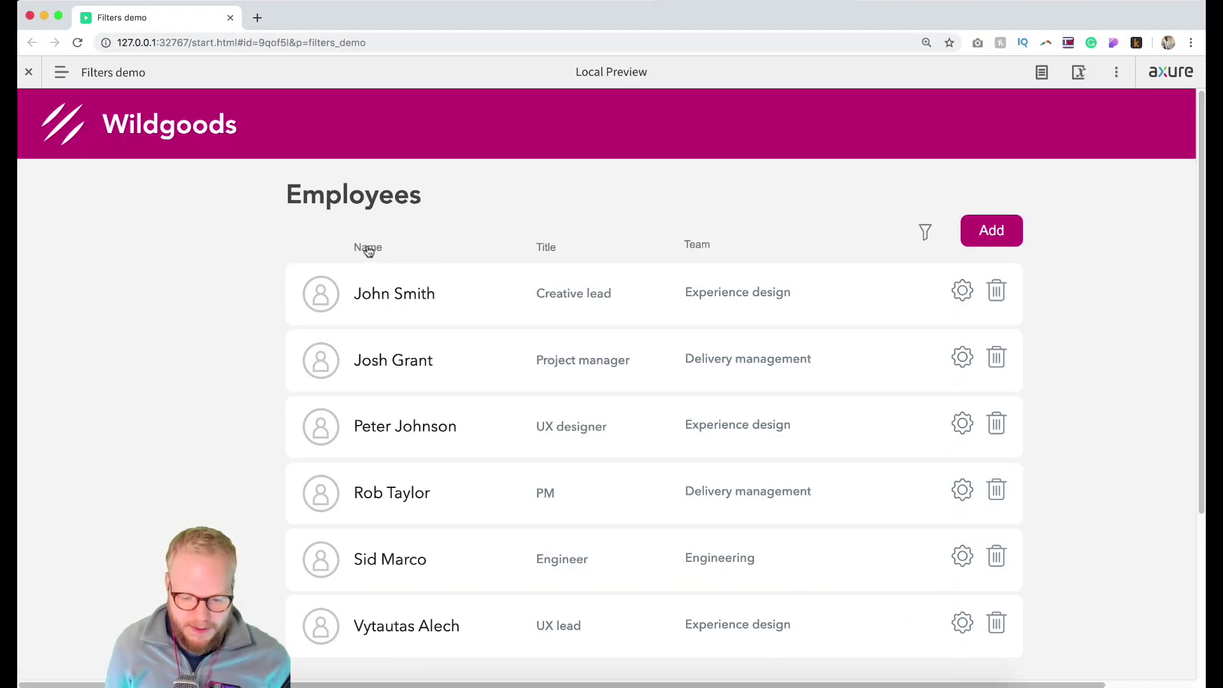
pyautogui.click(368, 250)
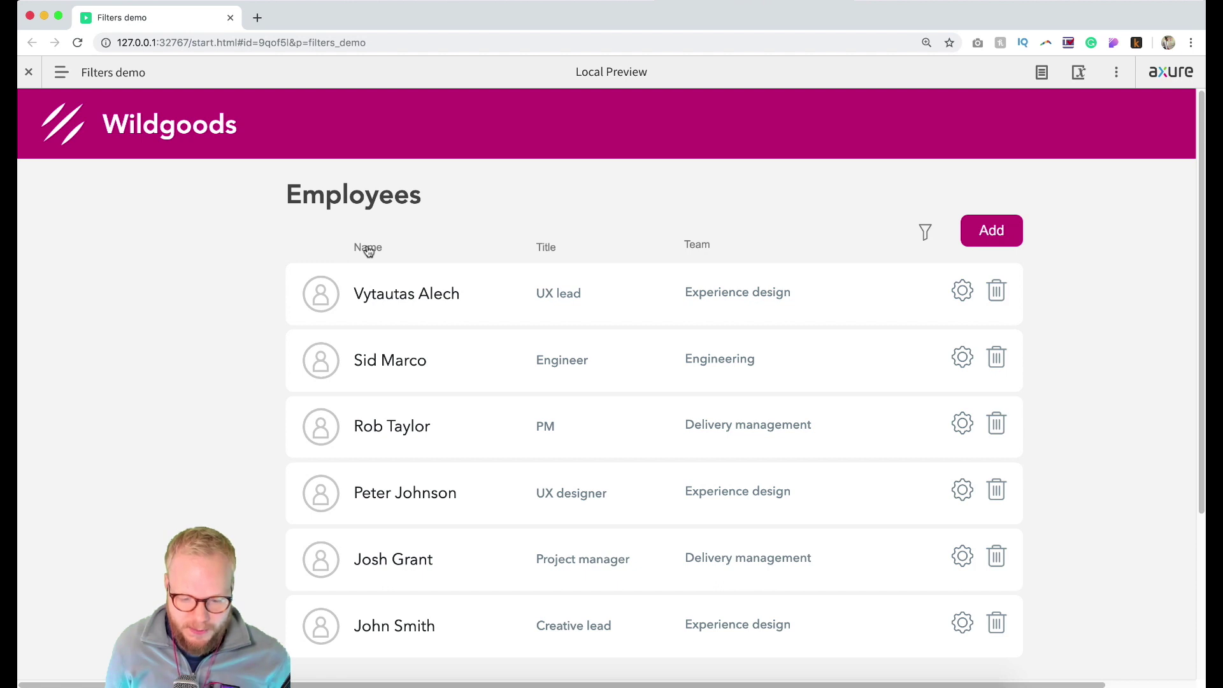
pyautogui.click(368, 251)
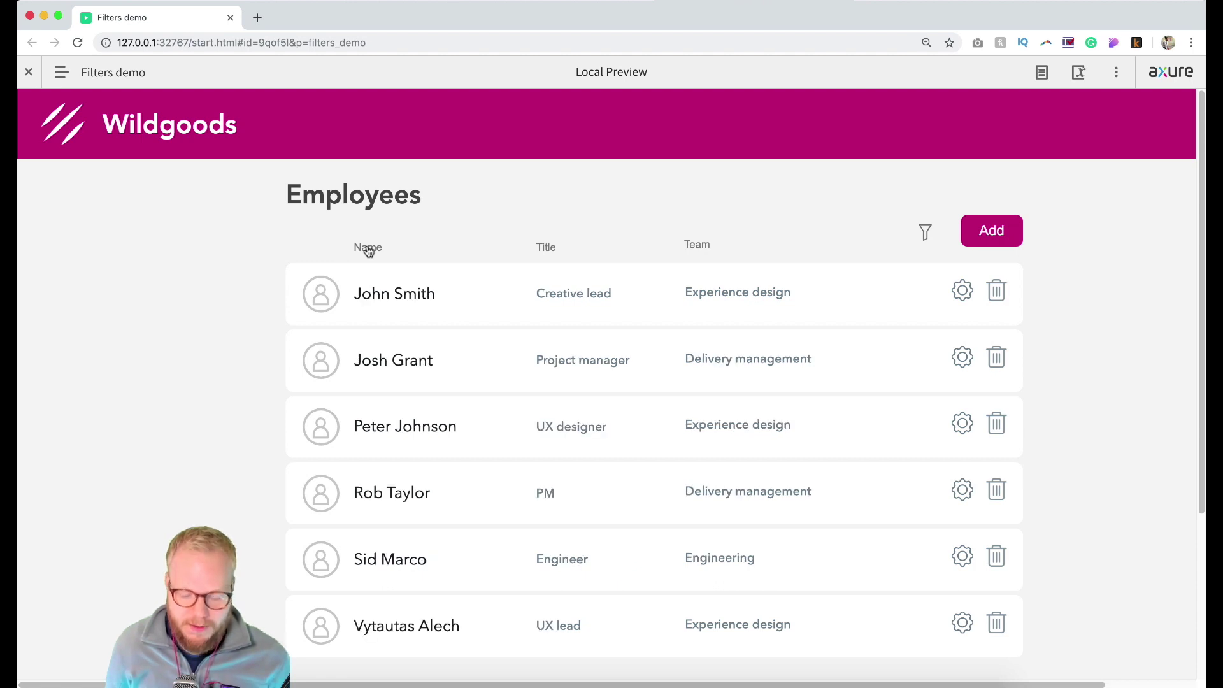
pyautogui.click(368, 250)
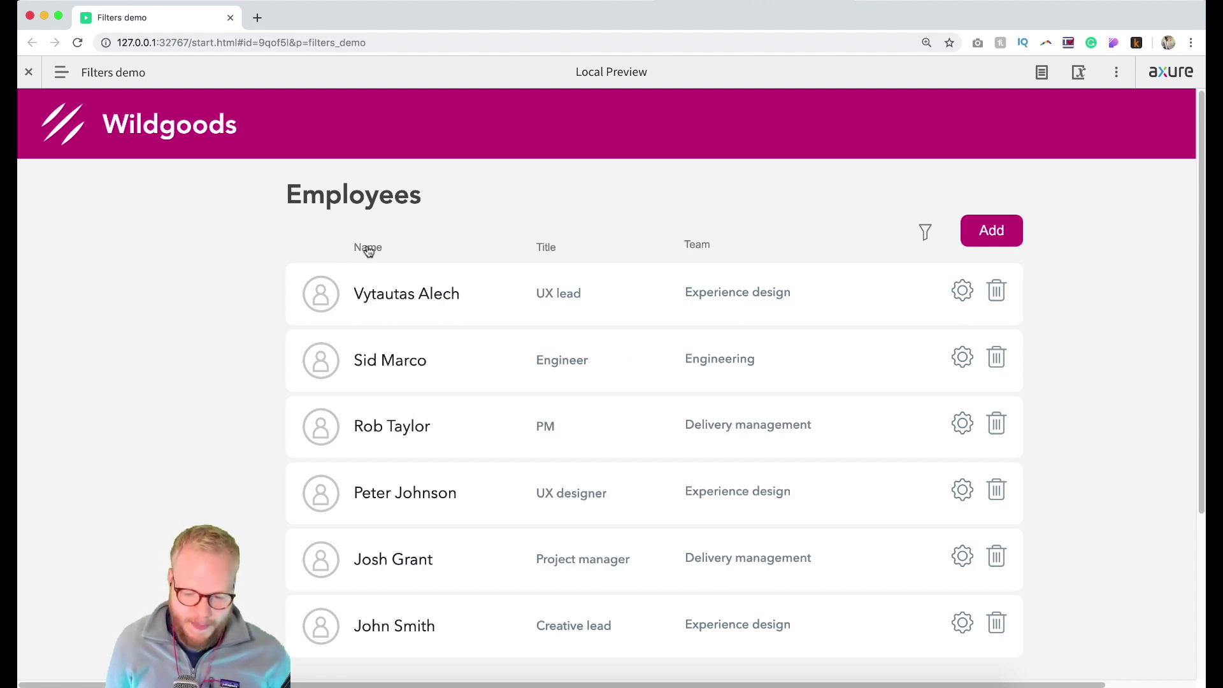
pyautogui.click(368, 250)
pyautogui.click(368, 250)
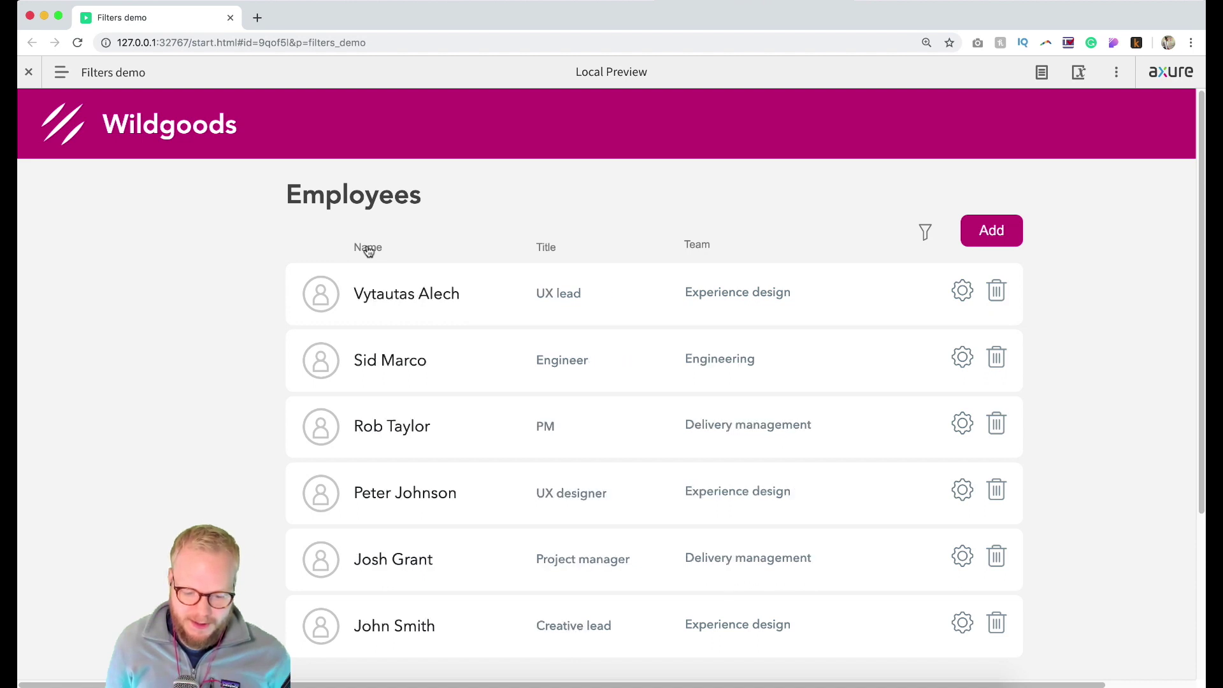
pyautogui.click(368, 250)
pyautogui.click(368, 250)
pyautogui.click(369, 251)
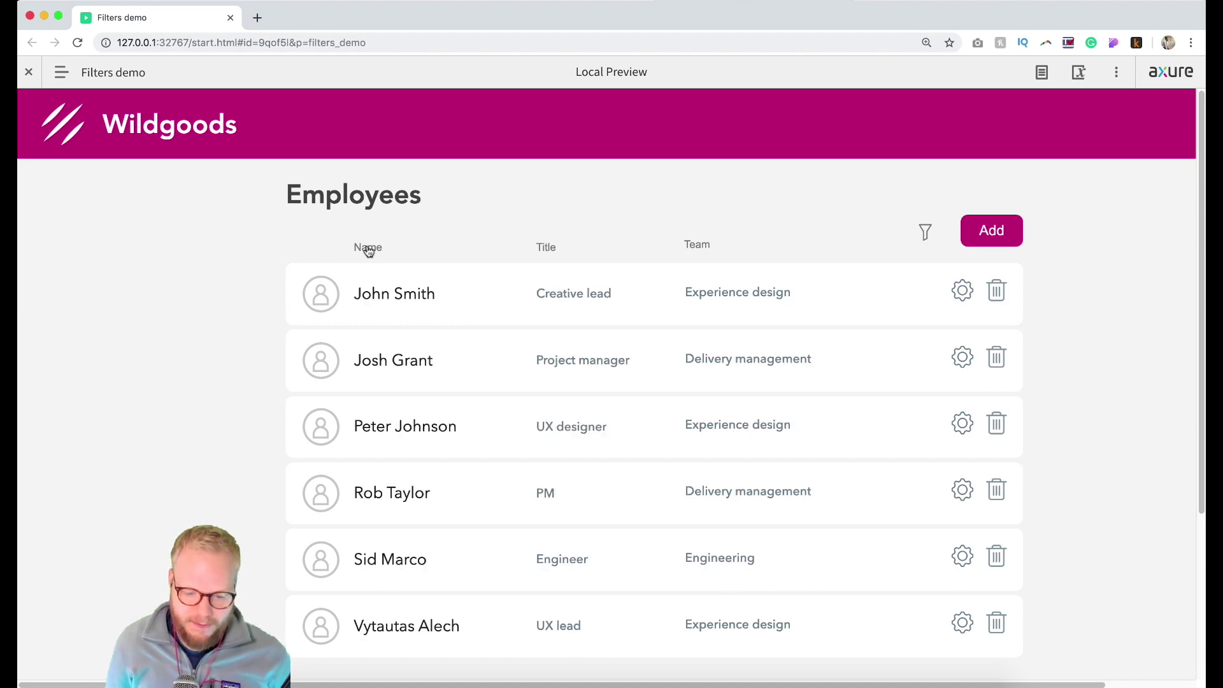
pyautogui.click(369, 250)
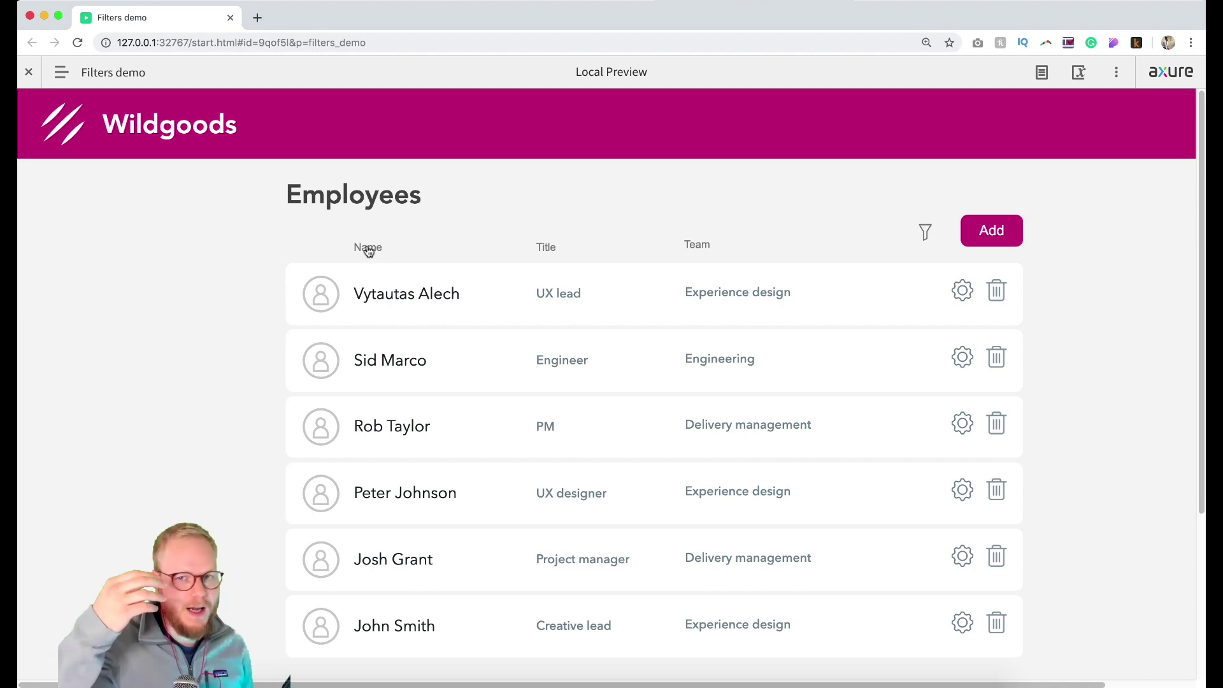
pyautogui.click(369, 250)
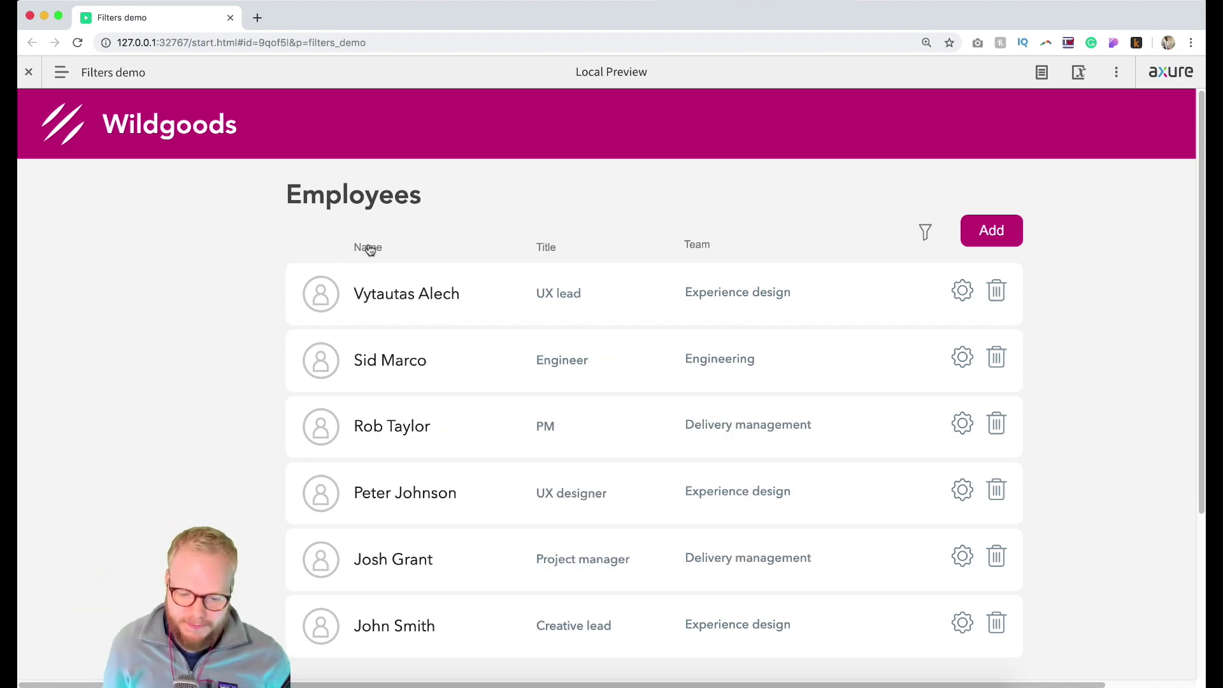
pyautogui.click(370, 249)
pyautogui.click(370, 250)
pyautogui.click(370, 249)
pyautogui.click(370, 250)
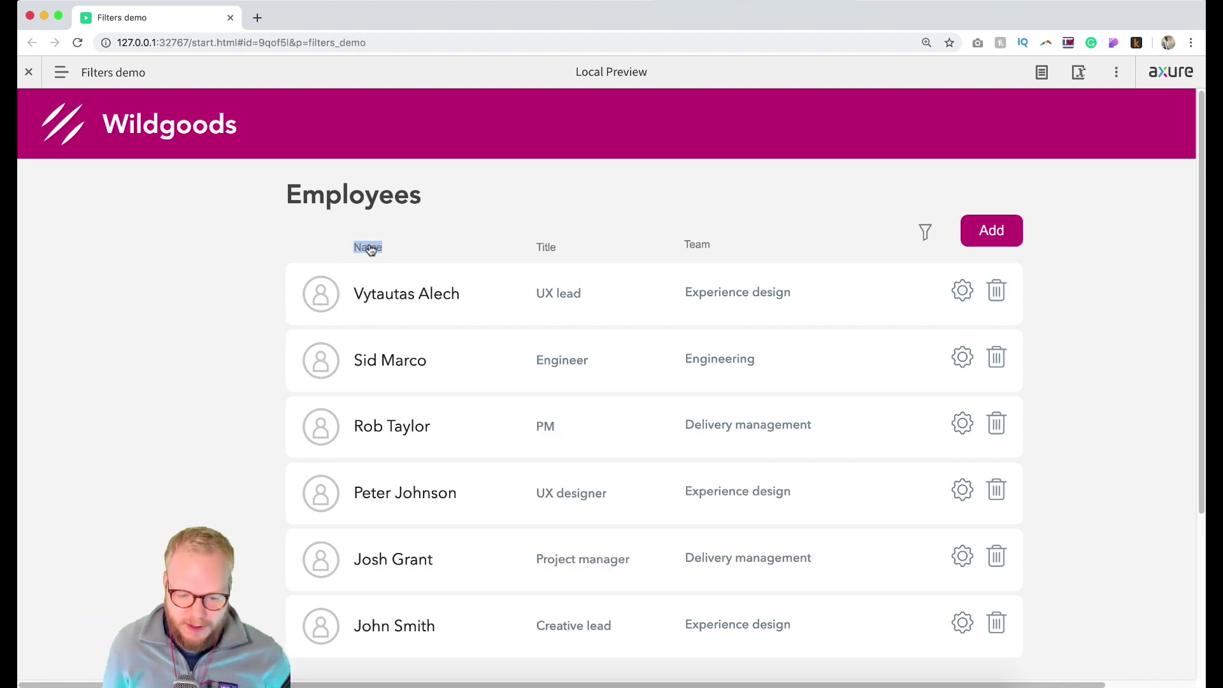
pyautogui.click(370, 249)
pyautogui.click(231, 18)
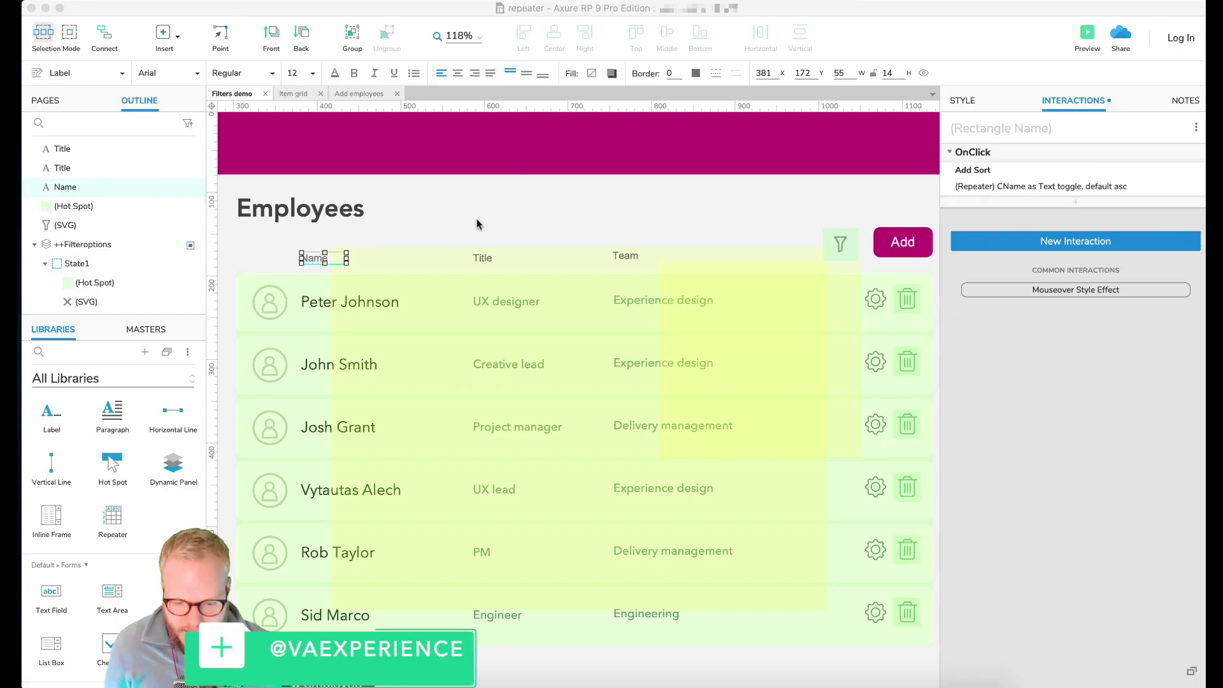
pyautogui.click(388, 226)
pyautogui.scroll(3, 285, 255)
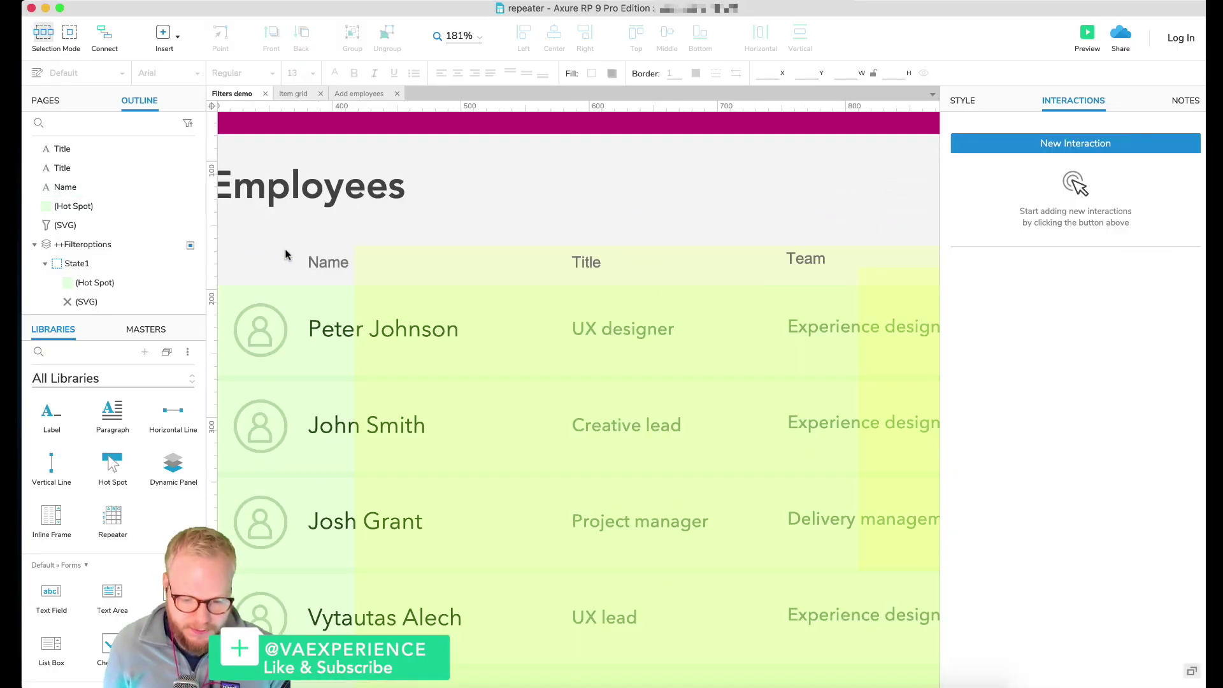
pyautogui.scroll(5, 285, 255)
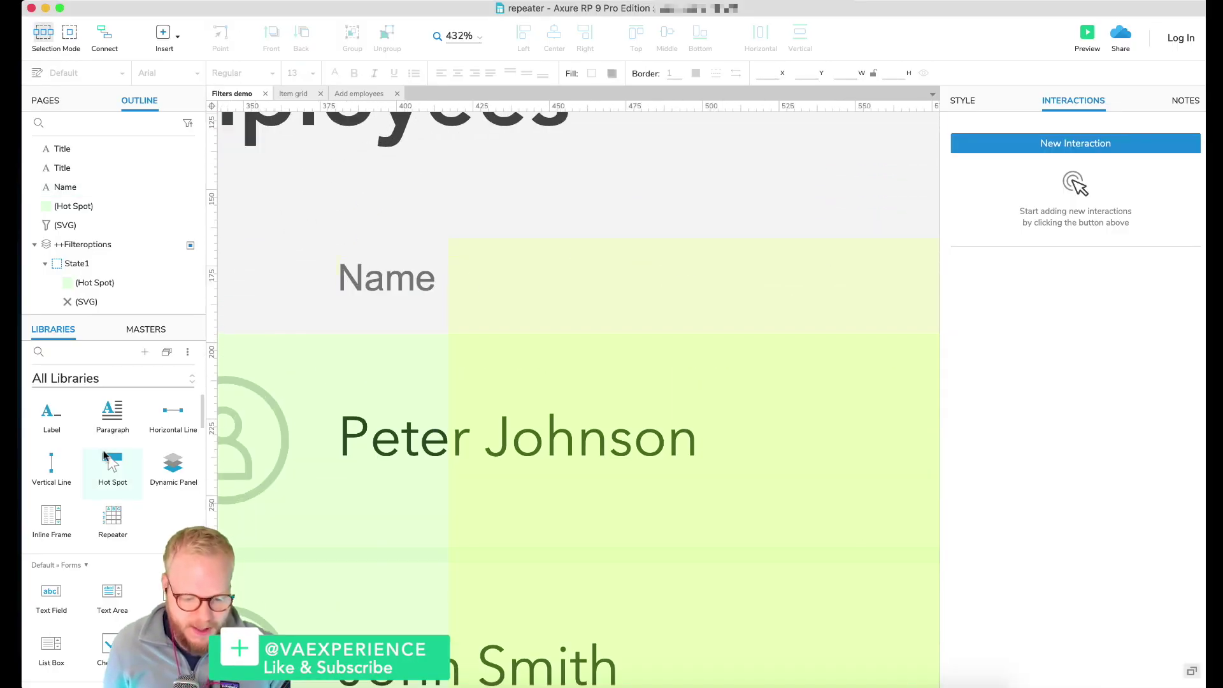
pyautogui.scroll(-5, 112, 471)
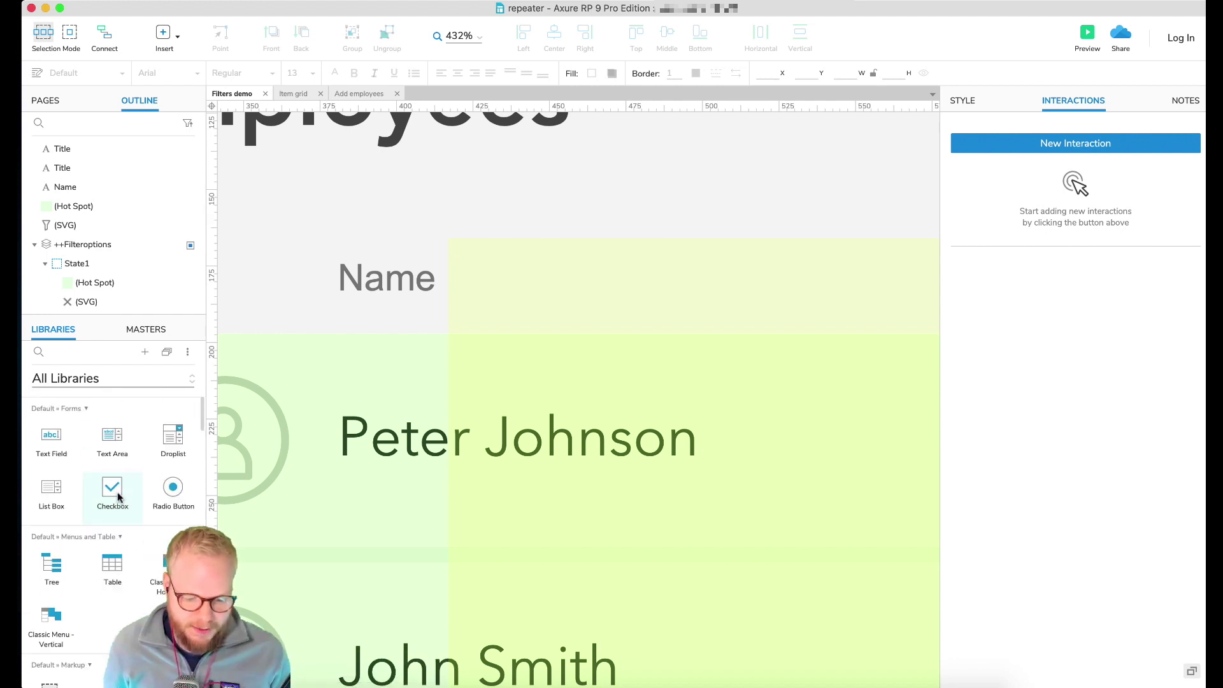
pyautogui.scroll(5, 117, 496)
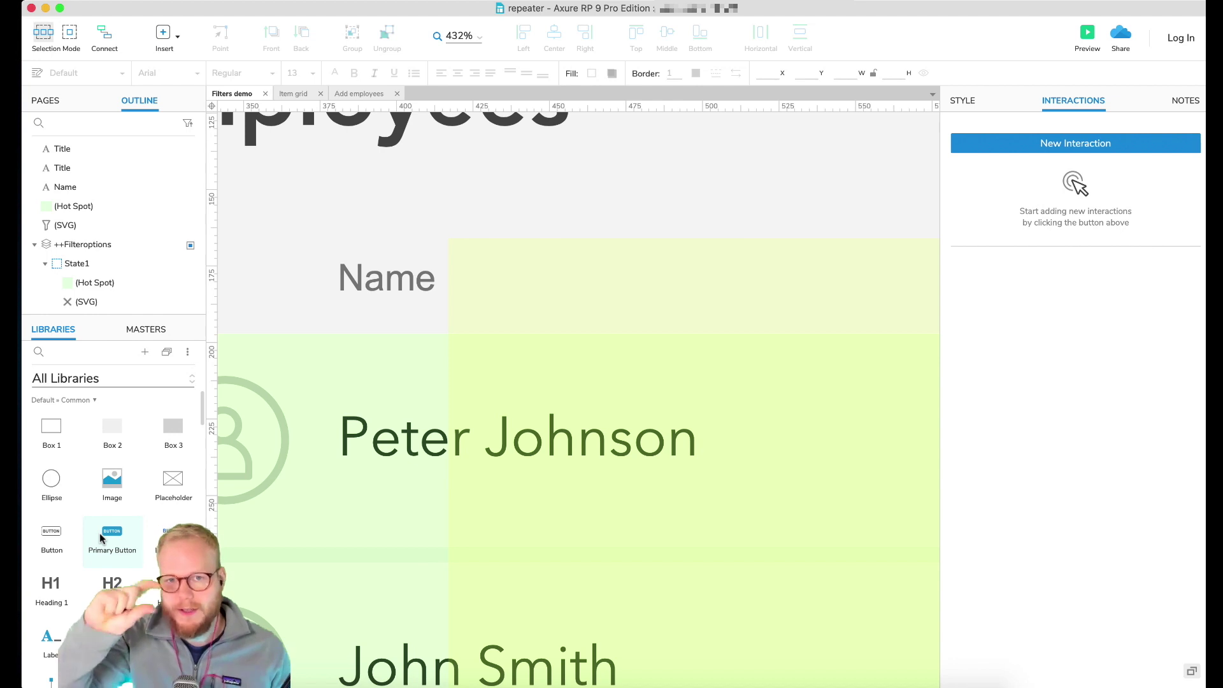
# Place the ++chevron icon panel just right of the Name heading and set it hidden.
pyautogui.scroll(-10, 100, 532)
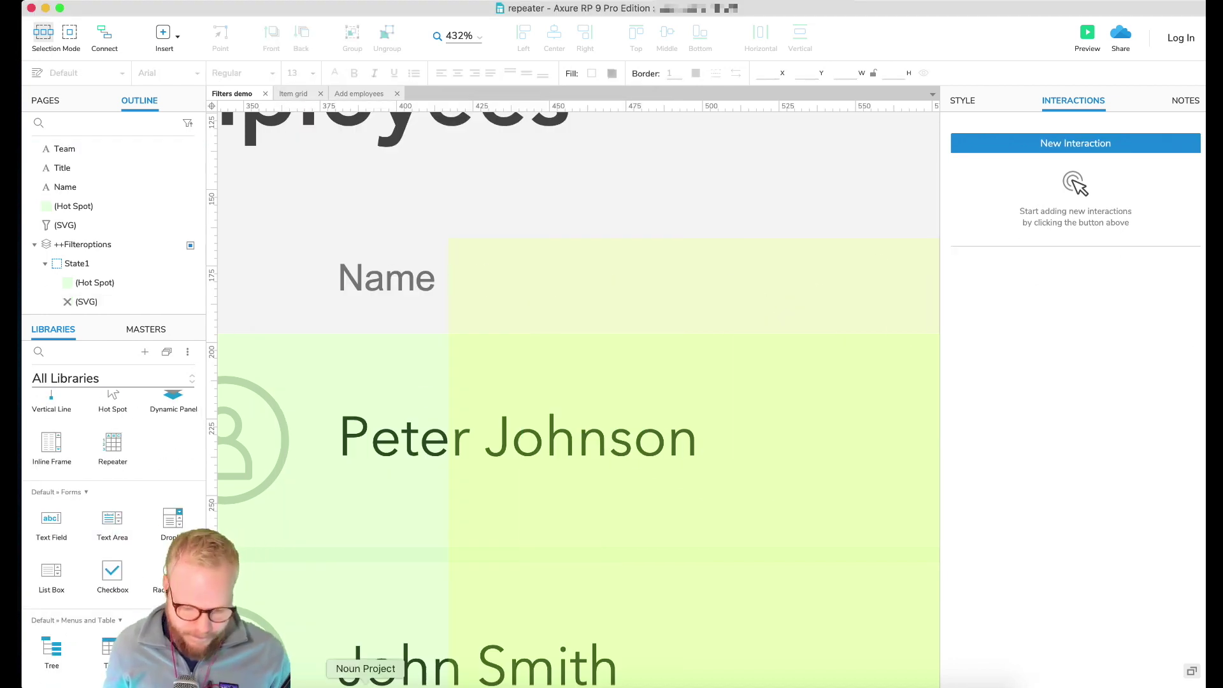
pyautogui.moveTo(300, 176); pyautogui.dragTo(471, 277)
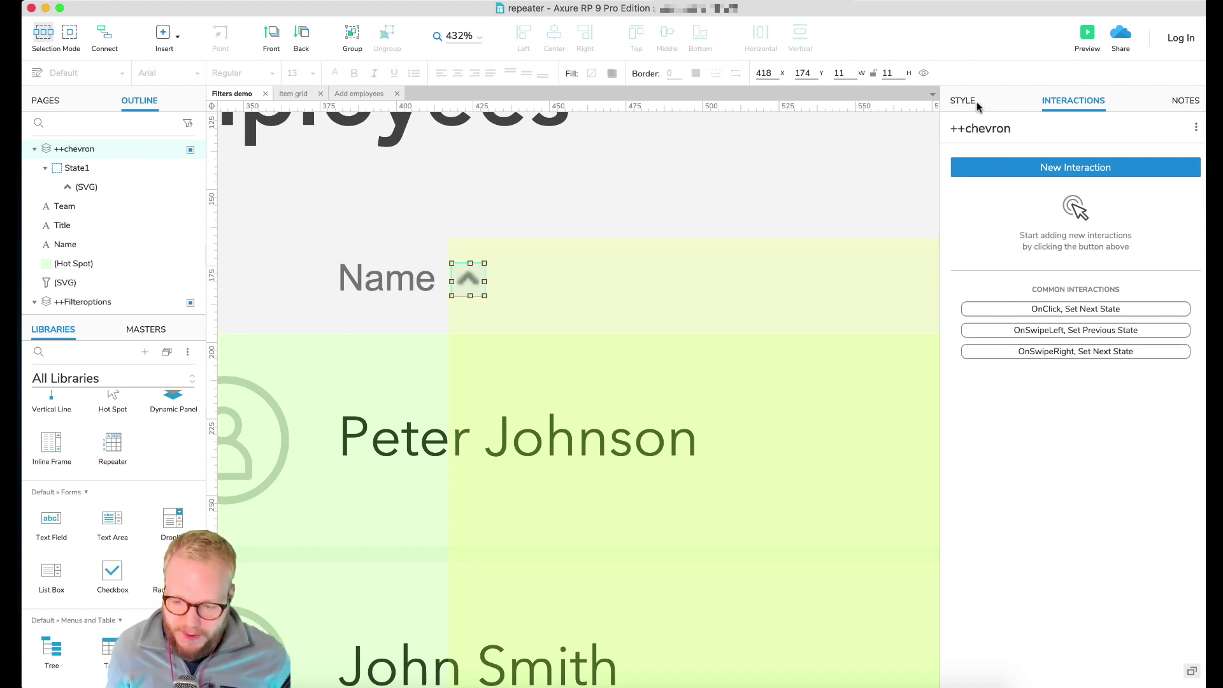
pyautogui.click(975, 104)
pyautogui.click(1193, 157)
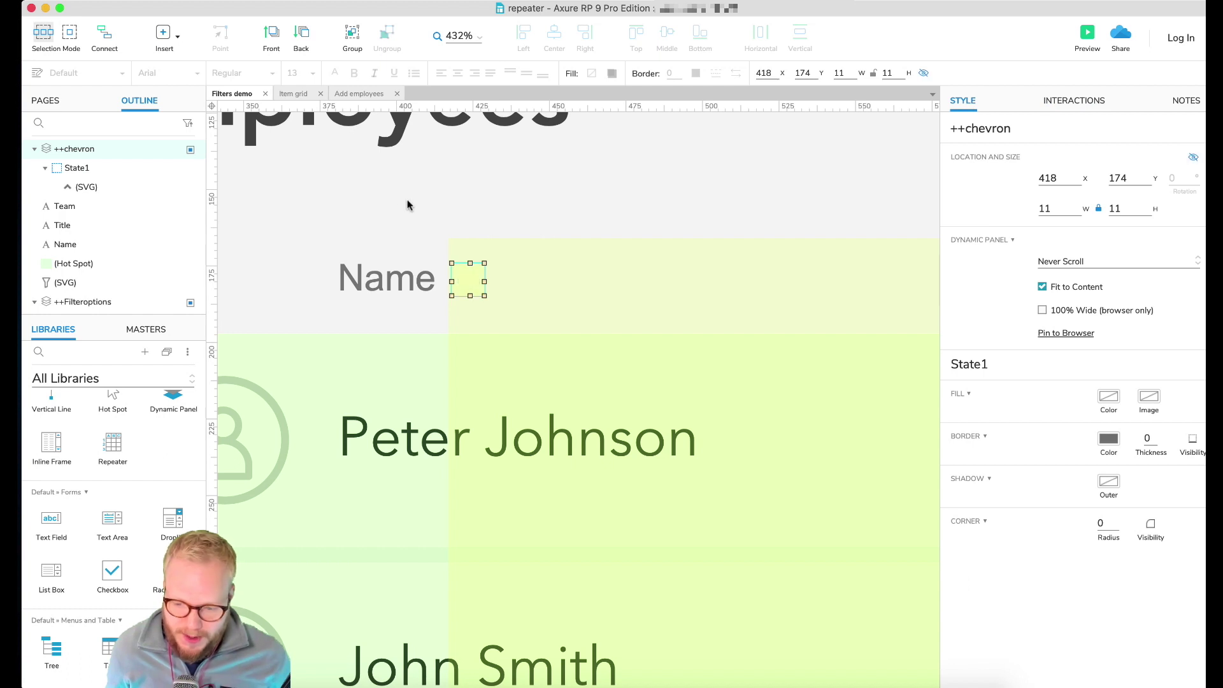
# Duplicate State1 into State2 with a flipped down-chevron and close the panel editor.
pyautogui.doubleClick(468, 279)
pyautogui.click(604, 120)
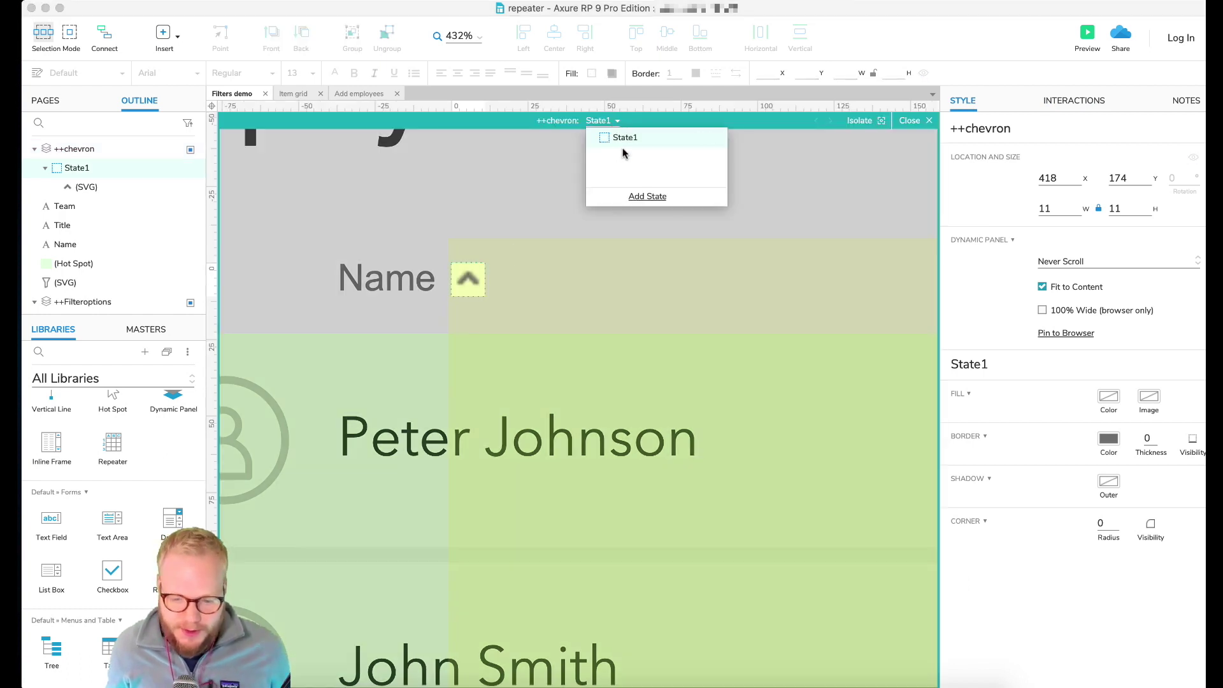
pyautogui.click(700, 137)
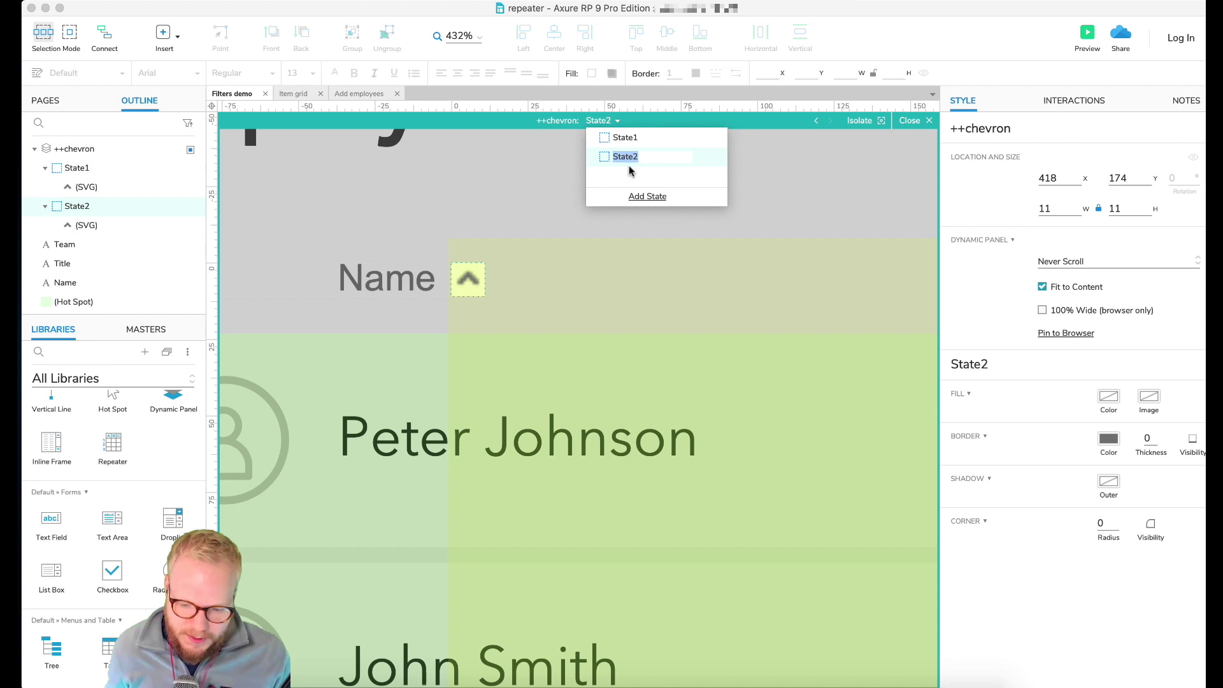
pyautogui.click(468, 281)
pyautogui.click(612, 120)
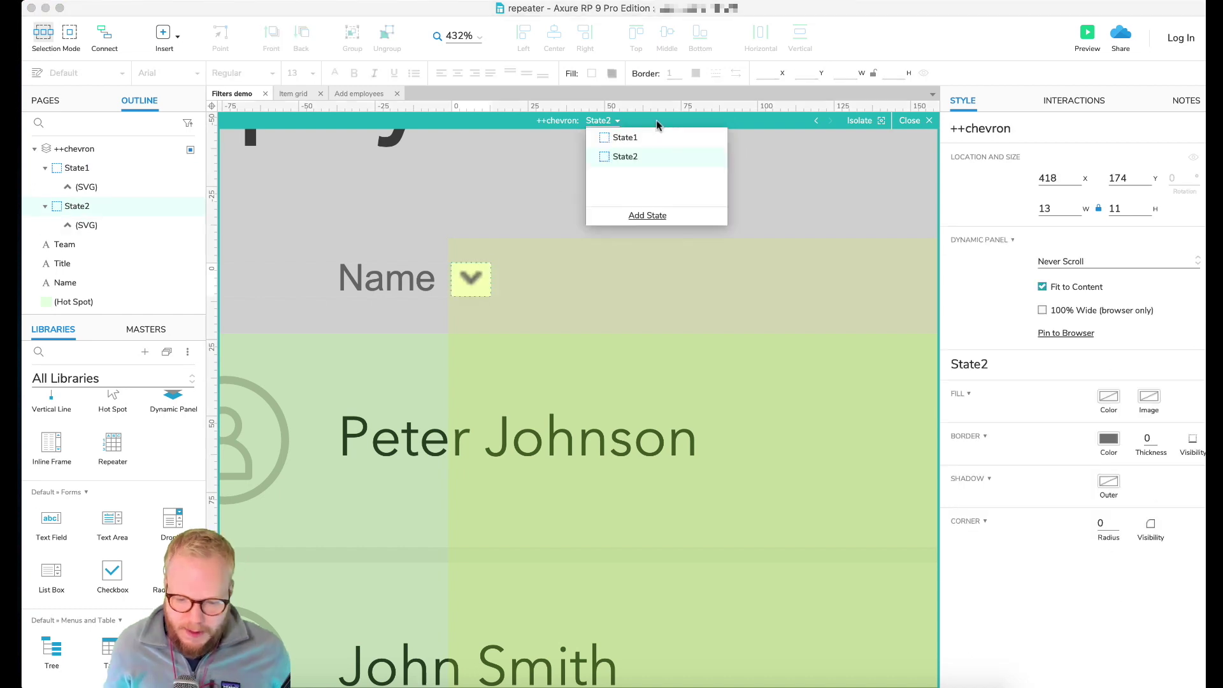
pyautogui.click(816, 121)
pyautogui.click(829, 121)
pyautogui.click(816, 120)
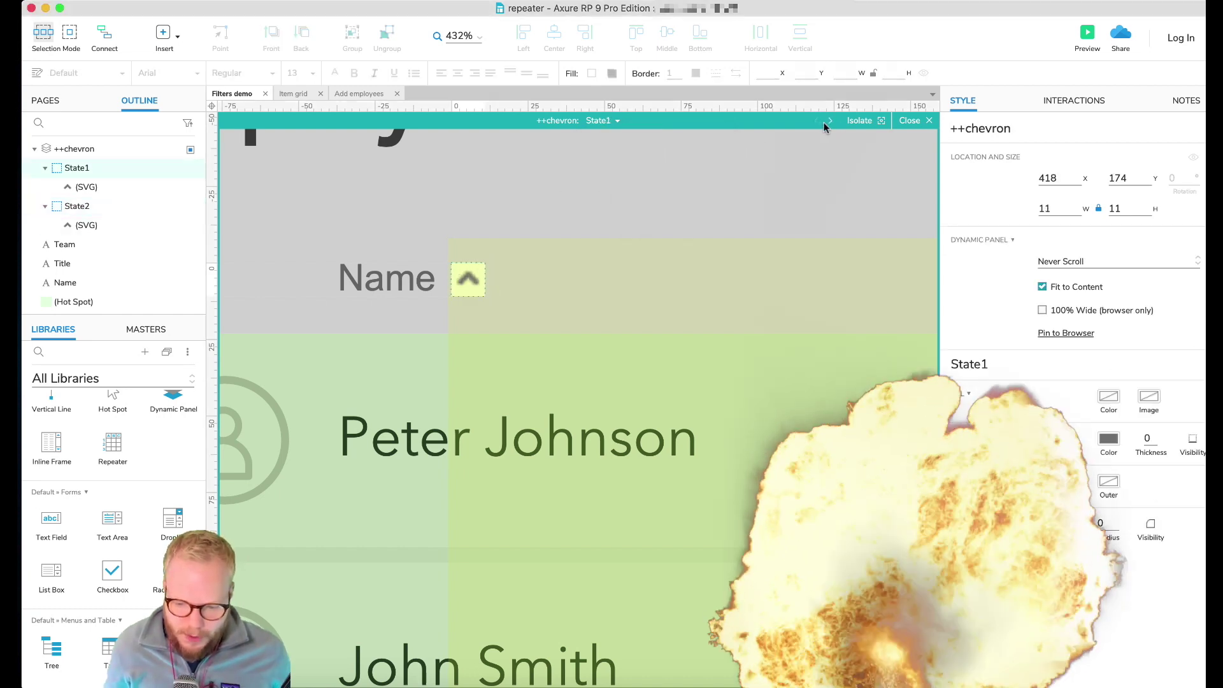
pyautogui.click(915, 121)
# Add a Show ++chevron action to the Name heading's OnClick case.
pyautogui.click(397, 266)
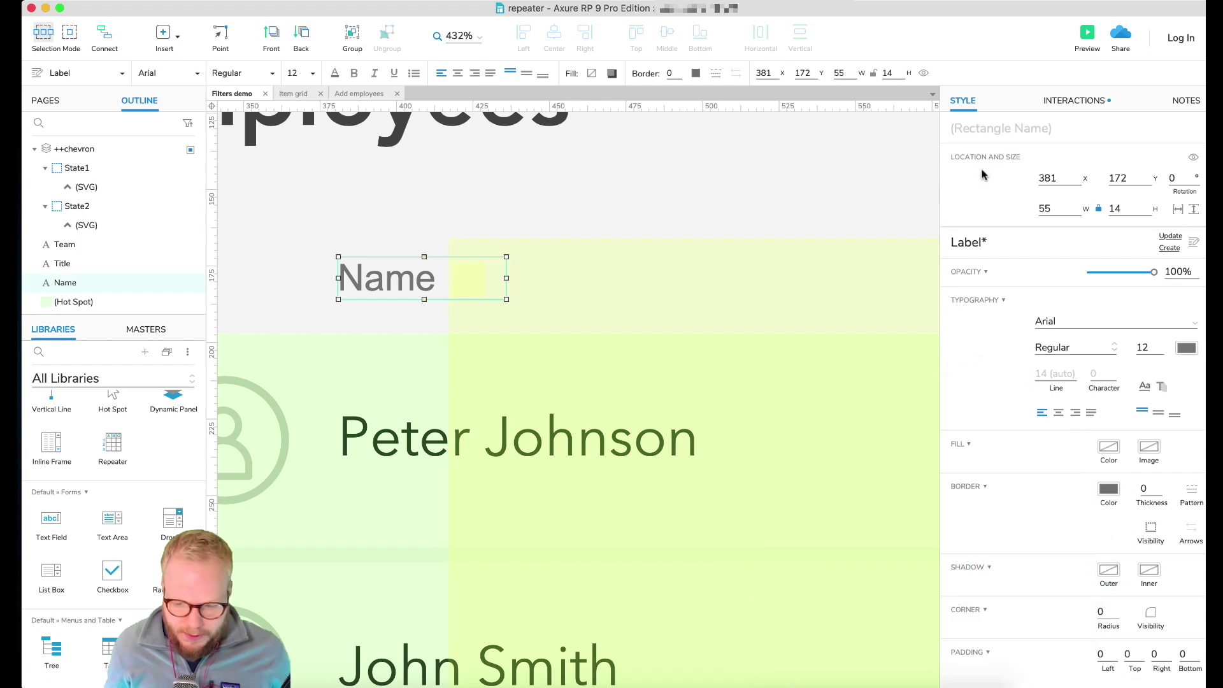
pyautogui.click(1092, 98)
pyautogui.click(1076, 201)
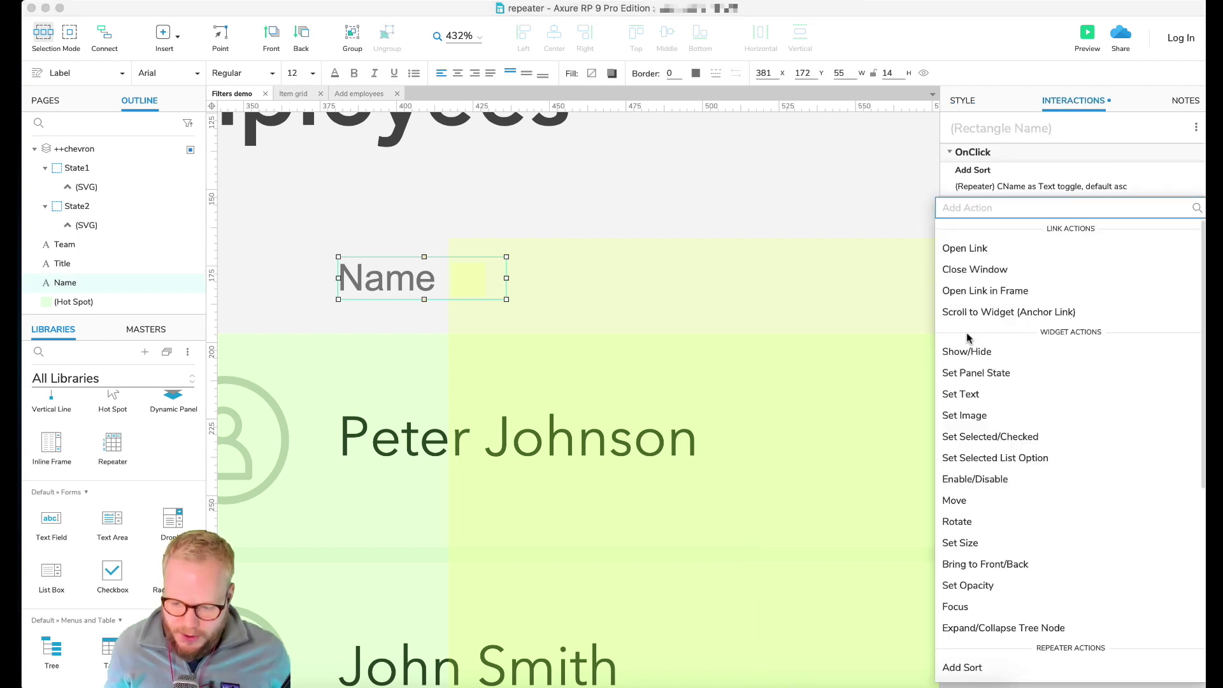
pyautogui.click(989, 354)
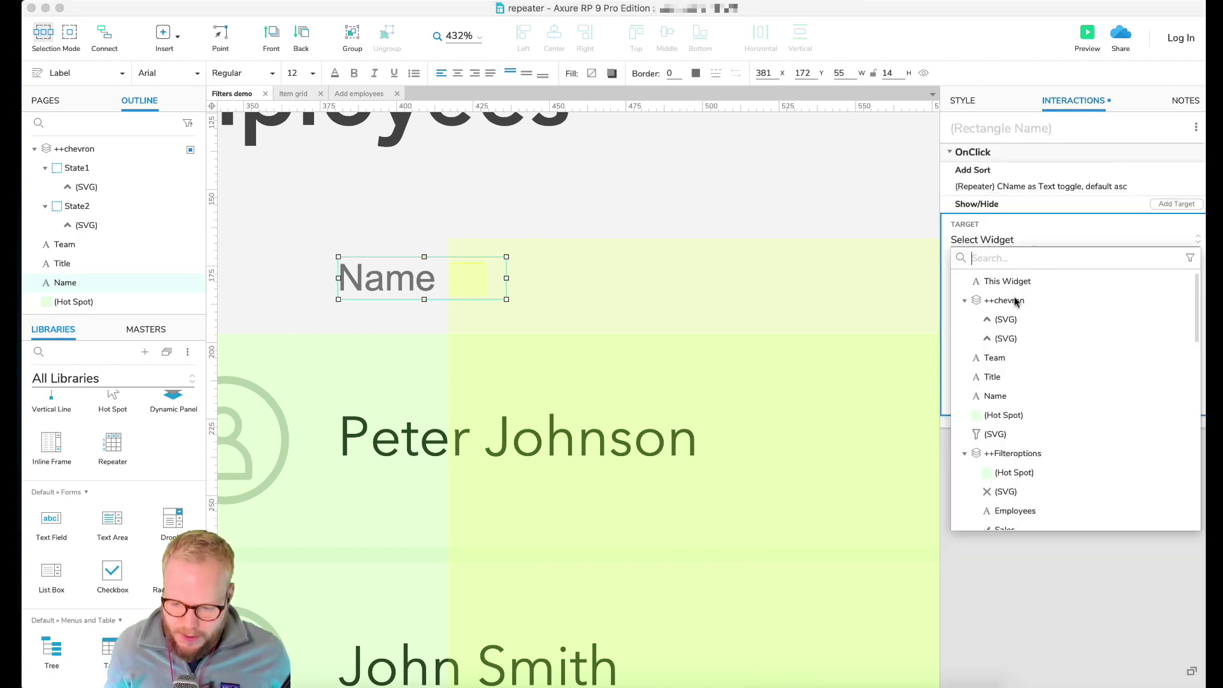
pyautogui.click(1005, 301)
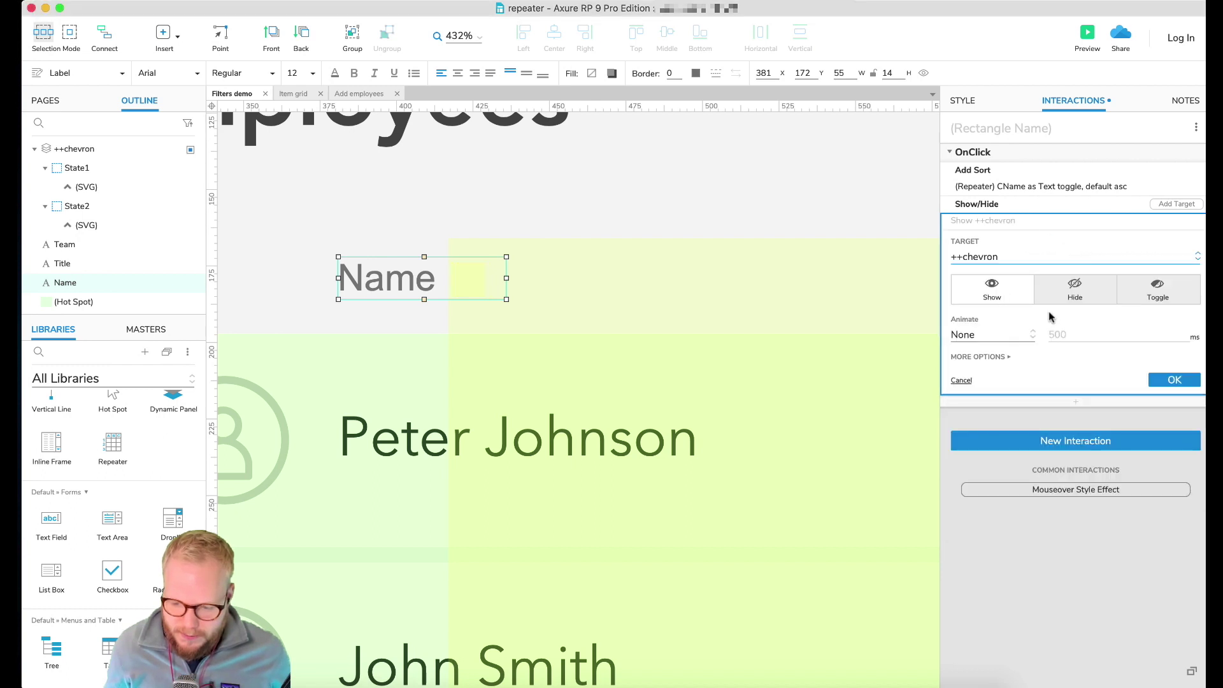
pyautogui.click(1175, 383)
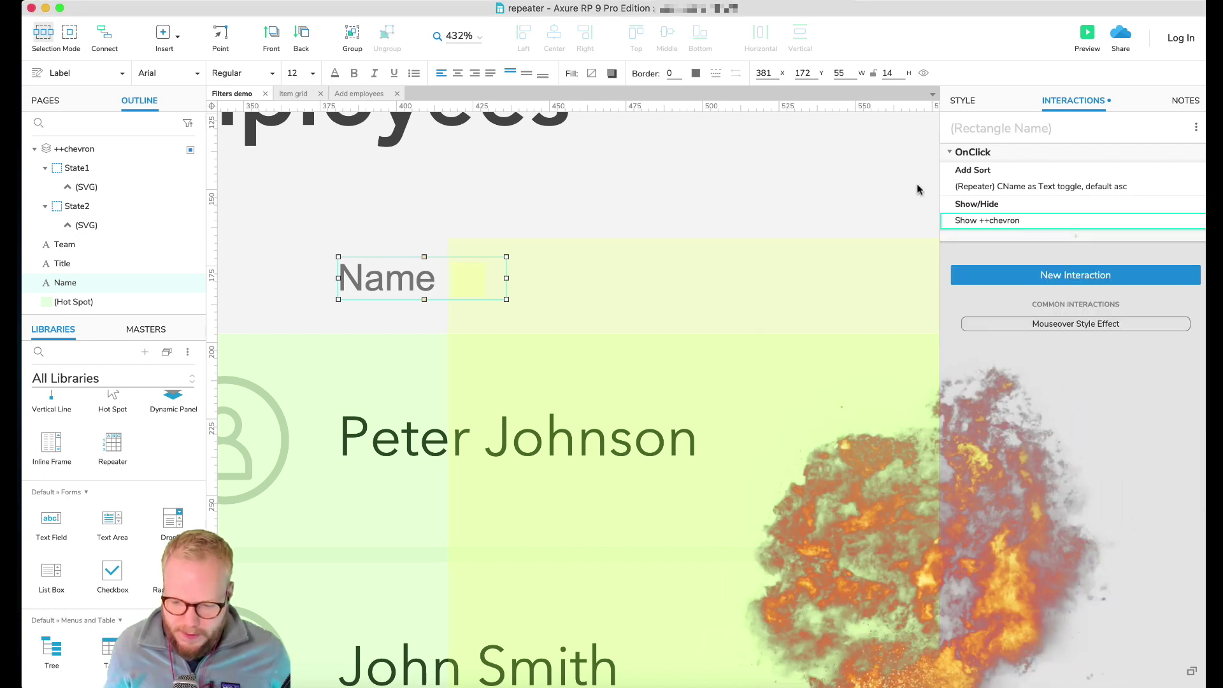
pyautogui.click(1000, 222)
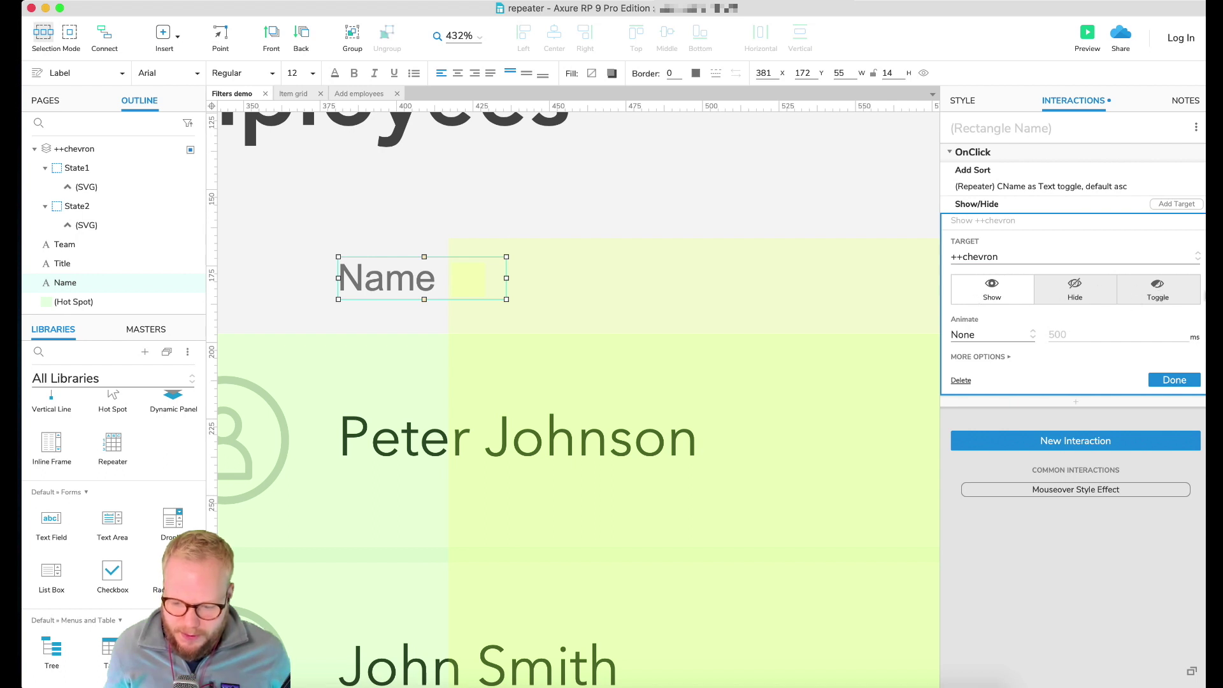
pyautogui.click(1174, 379)
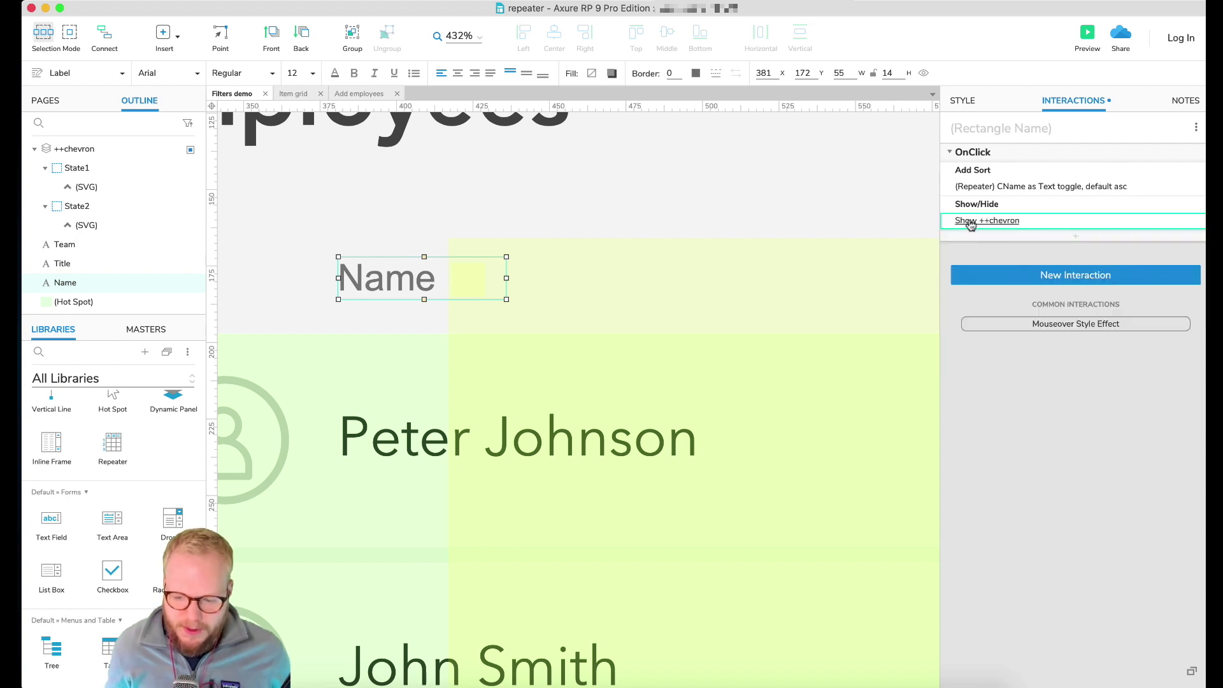
pyautogui.click(816, 175)
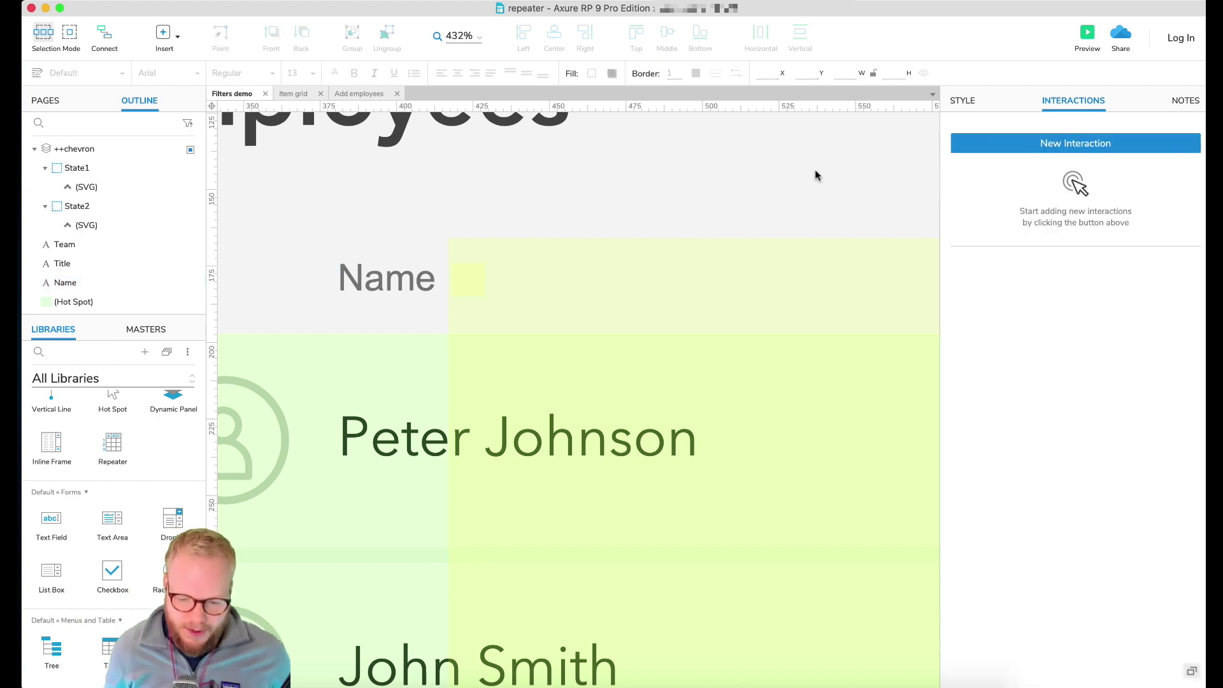
# Preview the page, click Name twice to check the chevron appears, then close the preview.
pyautogui.click(1087, 35)
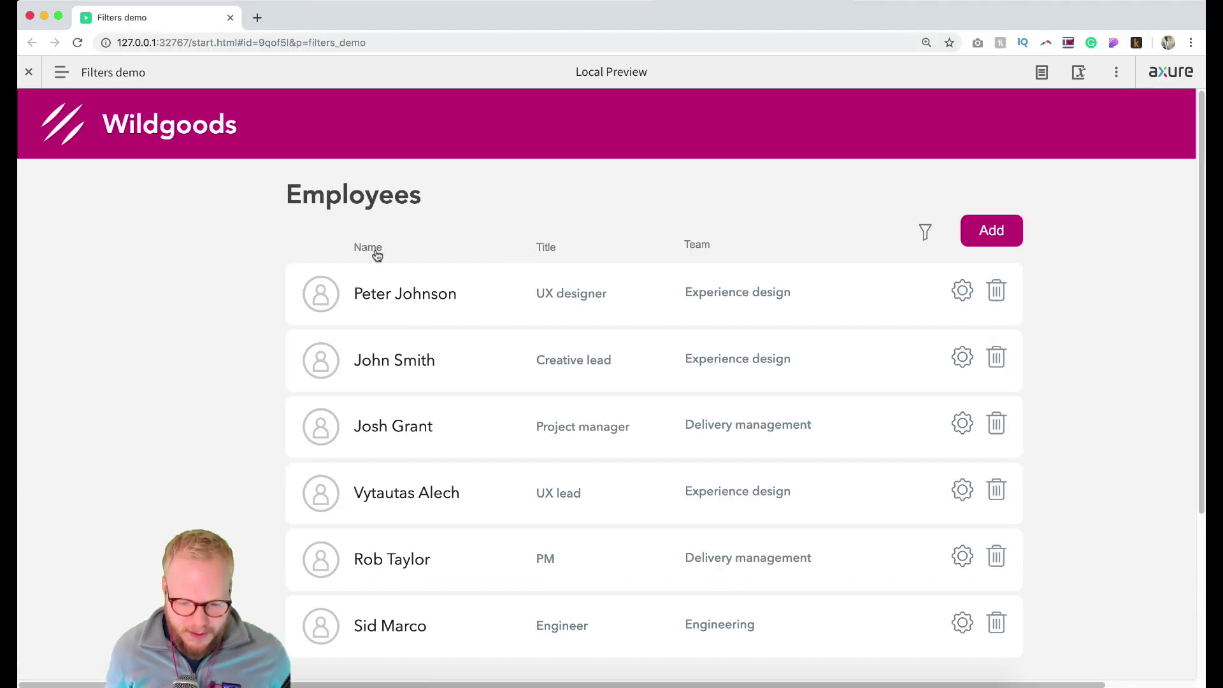
pyautogui.click(376, 251)
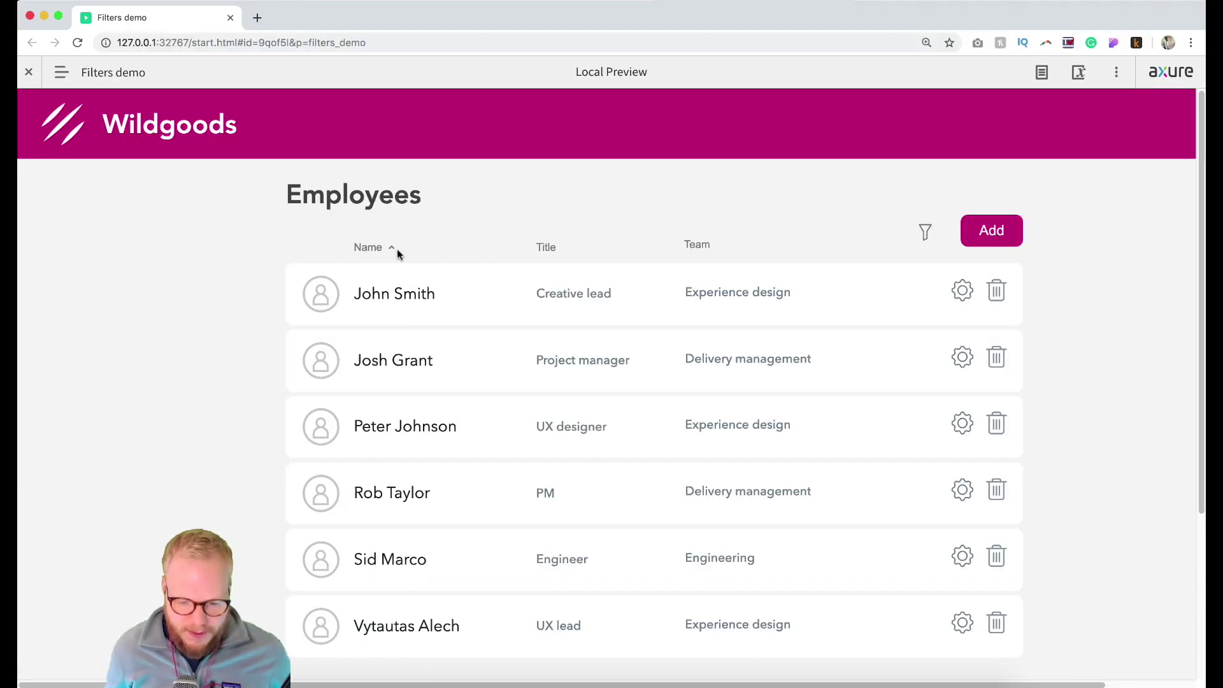
pyautogui.click(368, 253)
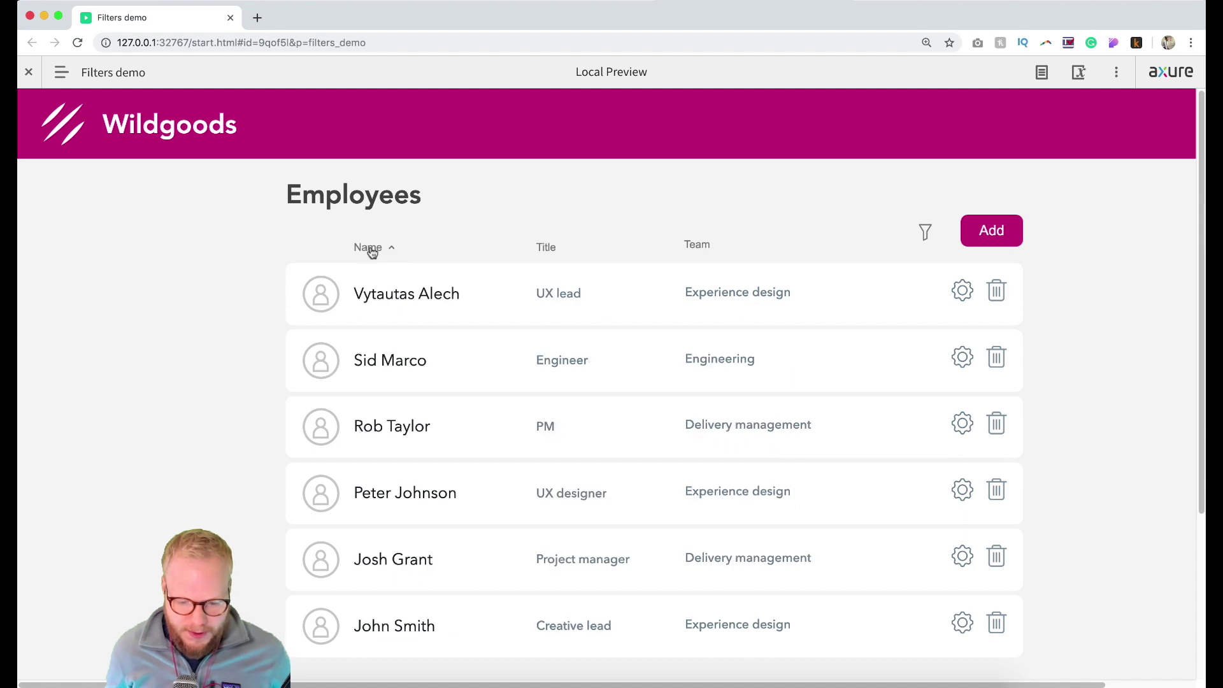
pyautogui.click(230, 17)
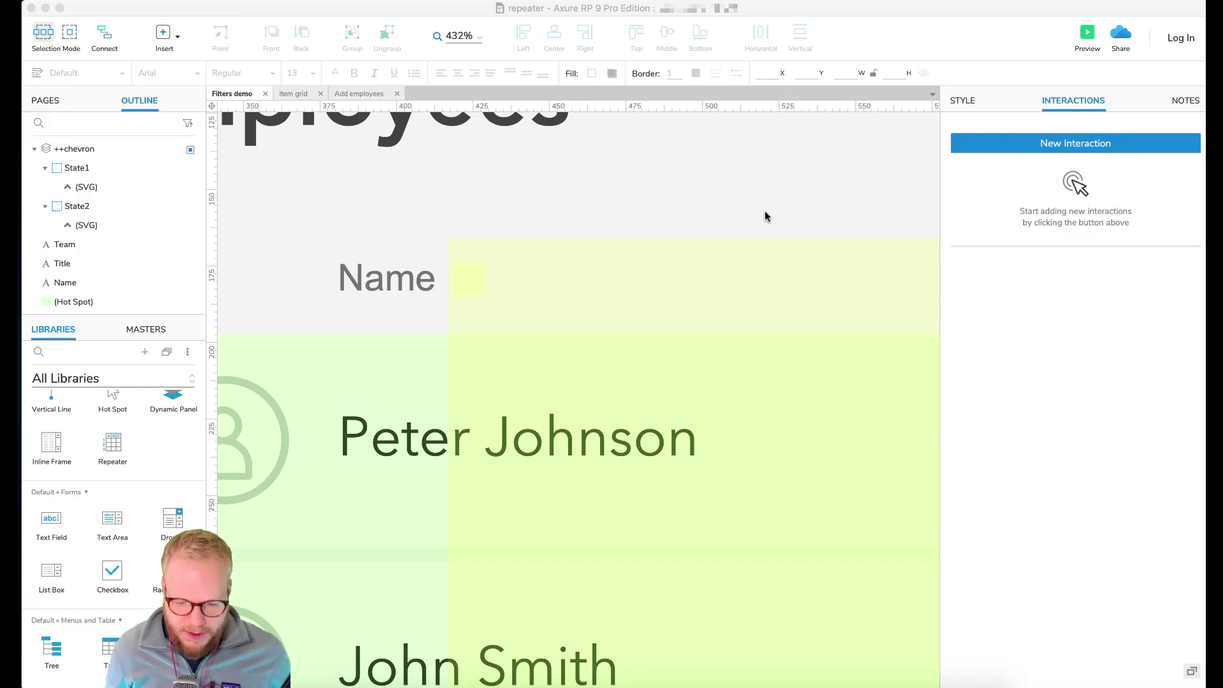
# Change the Name label's ++chevron action from Show to Toggle visibility.
pyautogui.click(435, 272)
pyautogui.click(388, 276)
pyautogui.click(1010, 168)
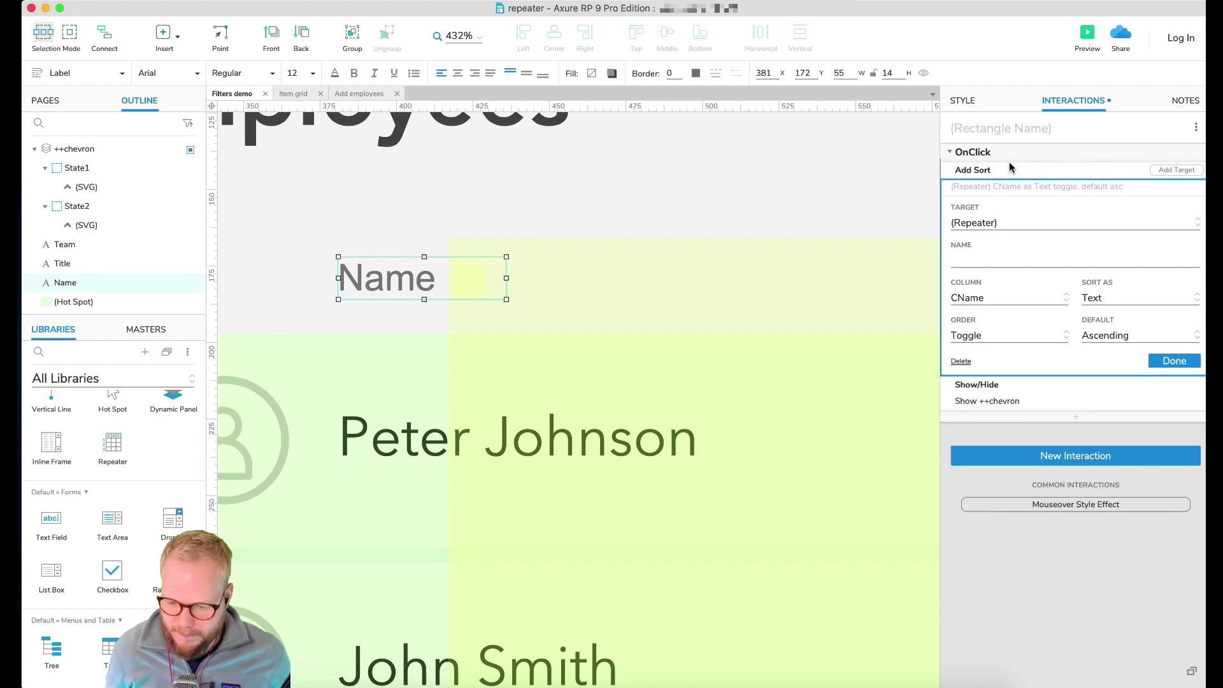
pyautogui.click(981, 402)
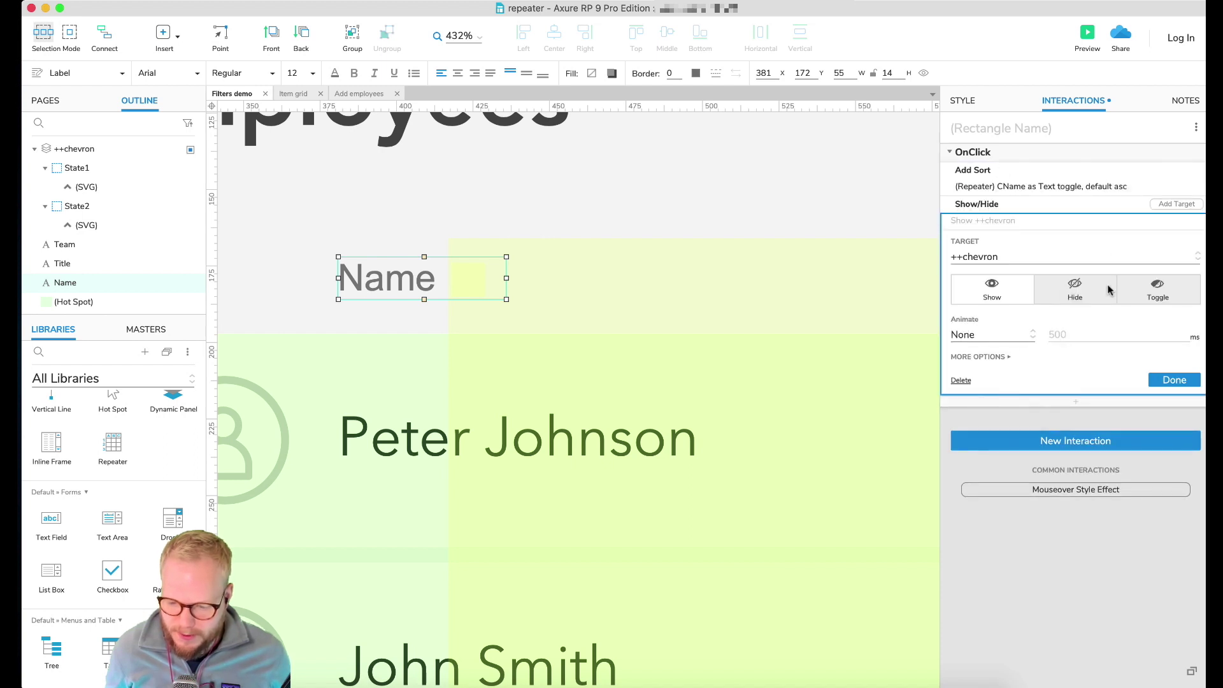
pyautogui.click(1166, 288)
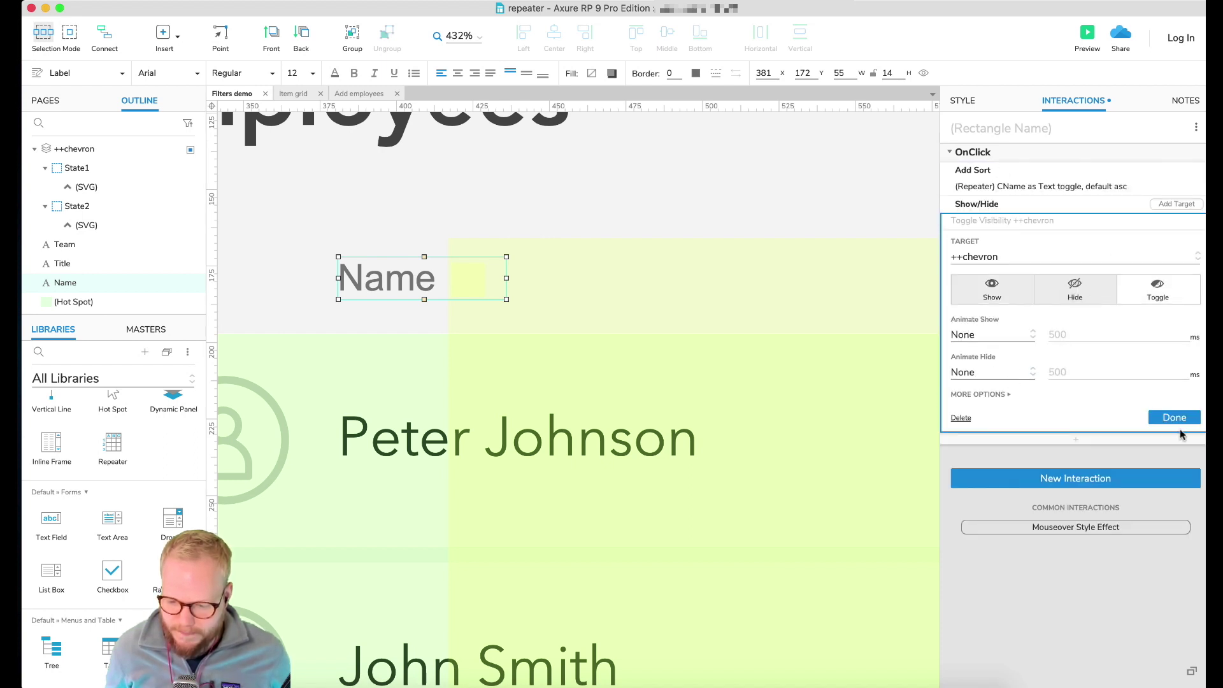
pyautogui.click(1174, 418)
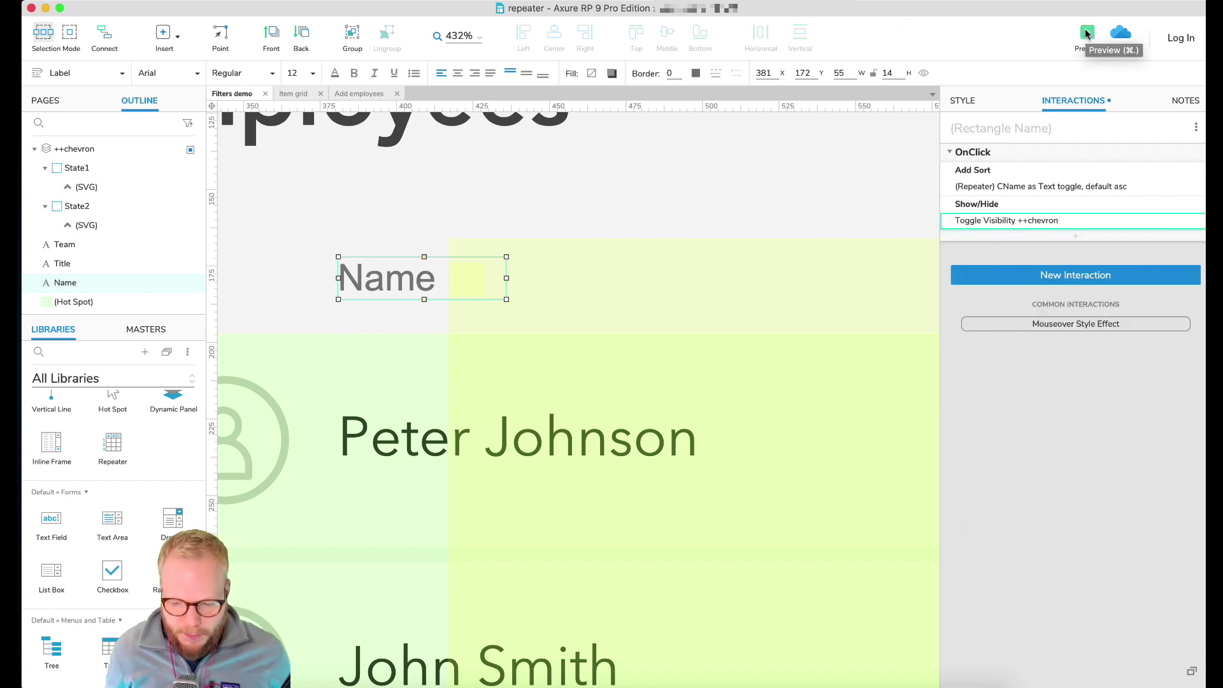
# Set the ++chevron Show/Hide action back to Show.
pyautogui.click(1035, 225)
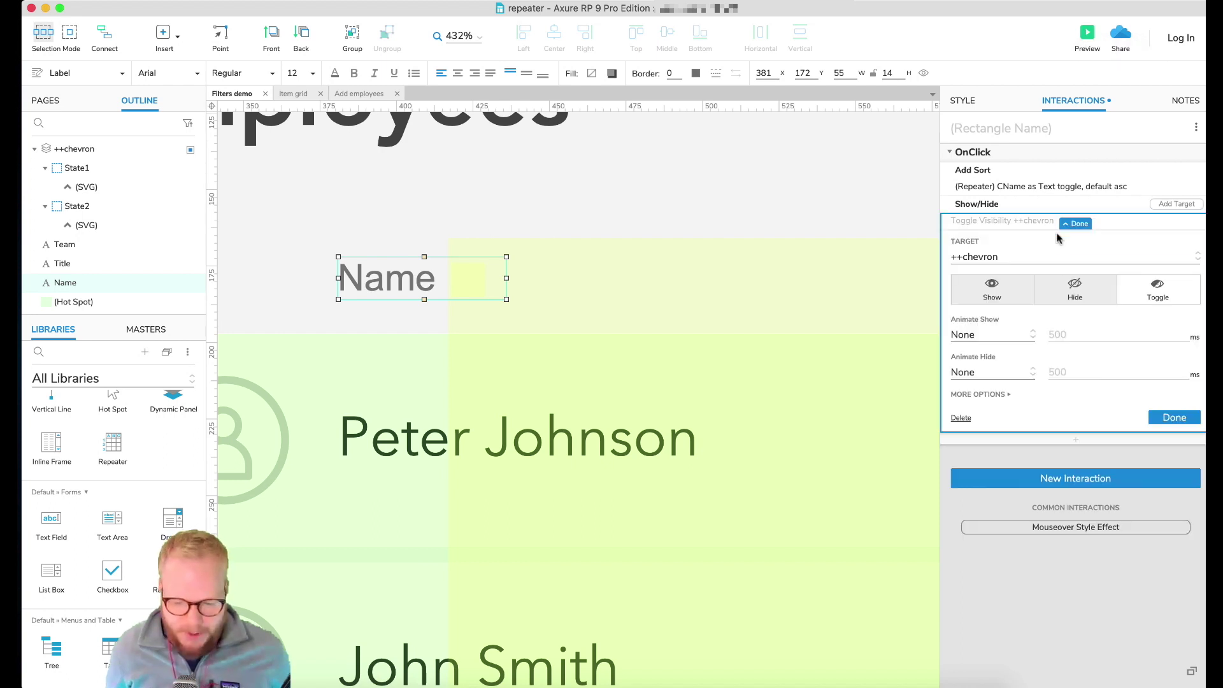
pyautogui.click(992, 294)
pyautogui.click(1174, 381)
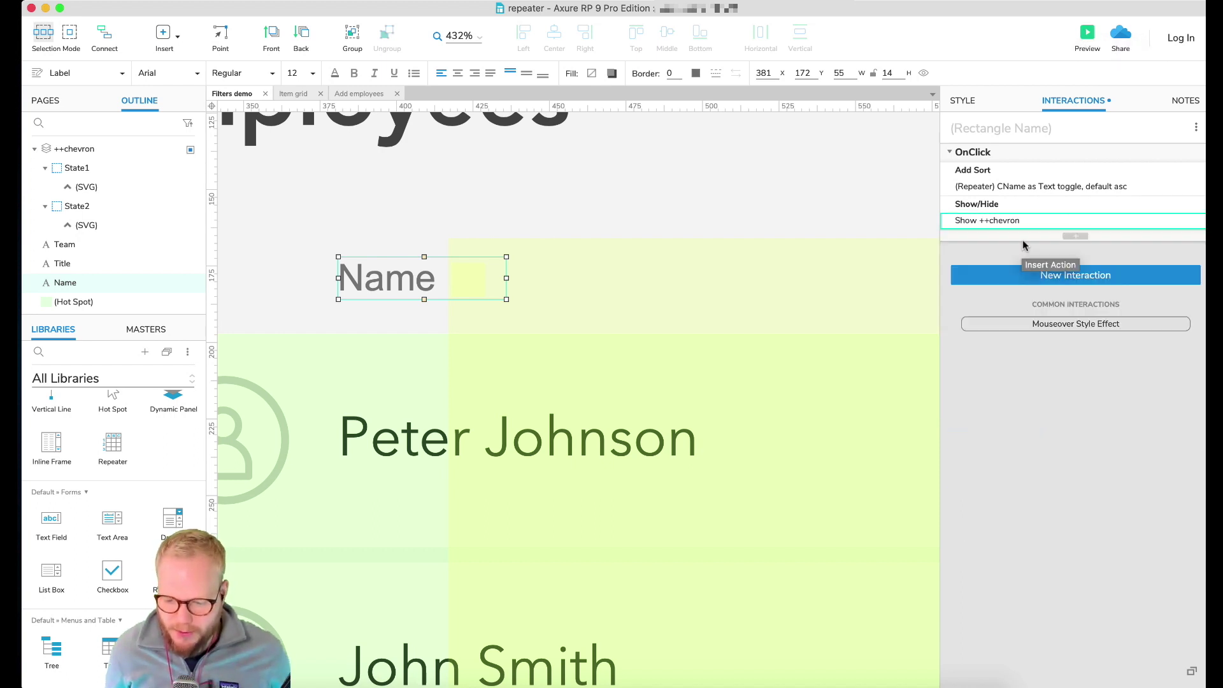
# Add a Set Panel State action moving ++chevron to Next with wrap, then preview.
pyautogui.click(1081, 240)
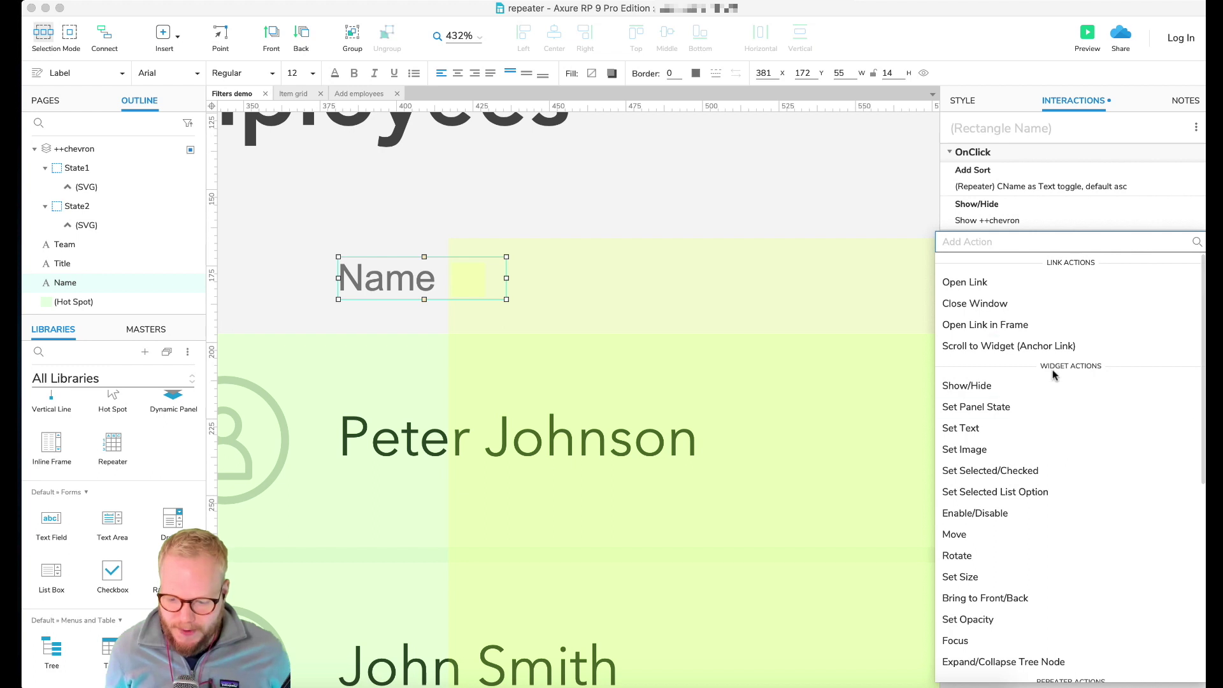
pyautogui.click(1093, 407)
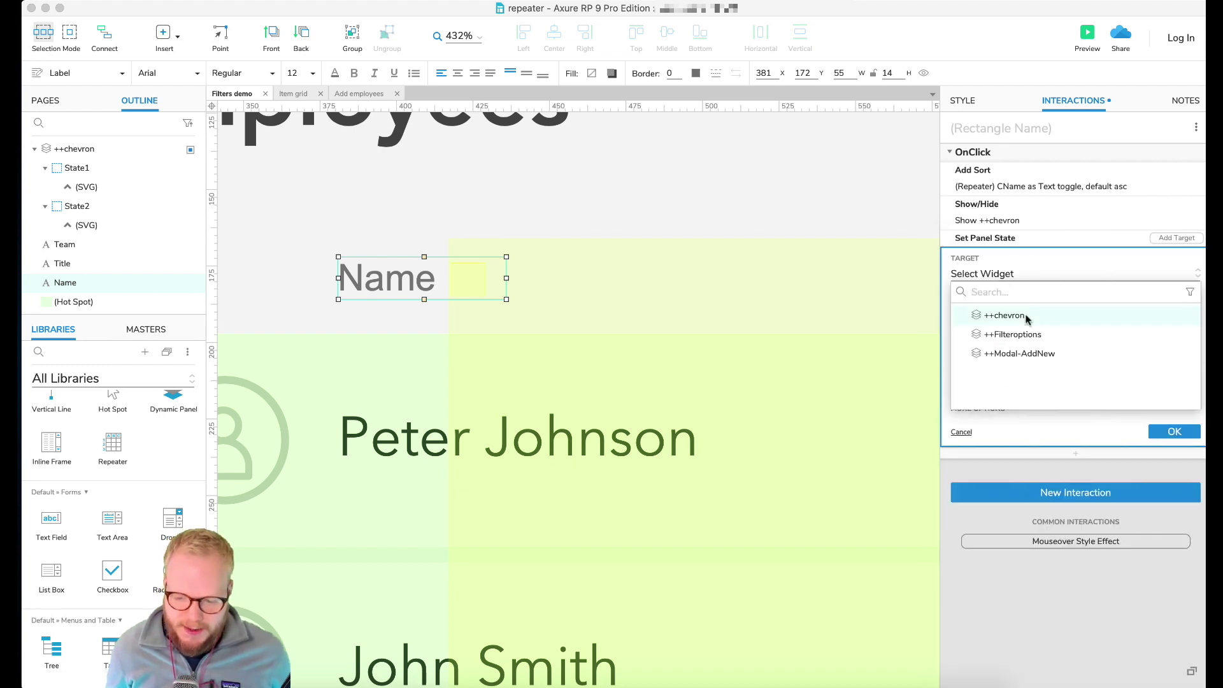
pyautogui.click(1005, 315)
pyautogui.click(1001, 328)
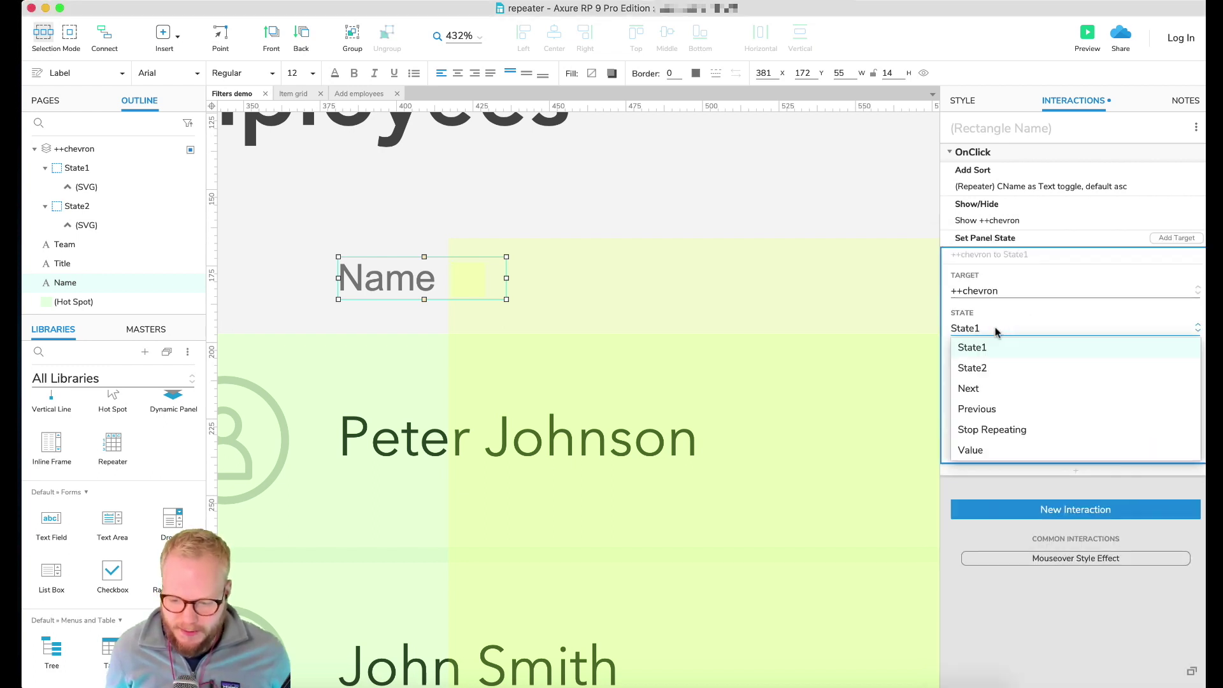
pyautogui.click(989, 394)
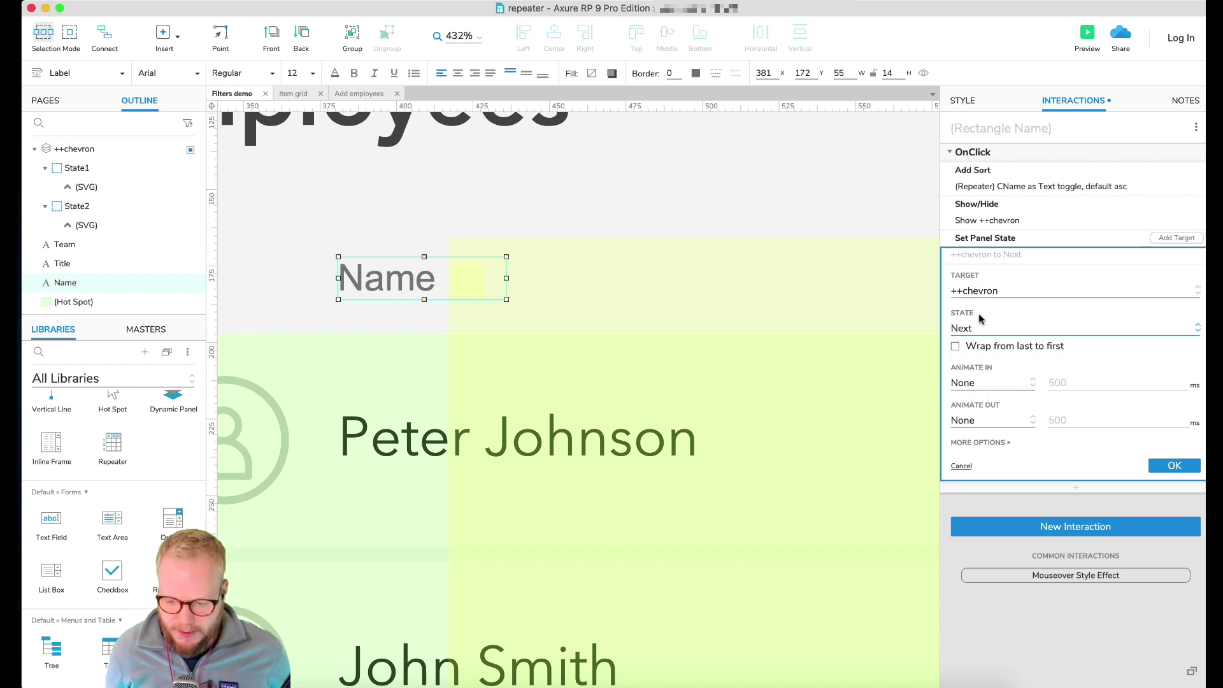
pyautogui.click(955, 346)
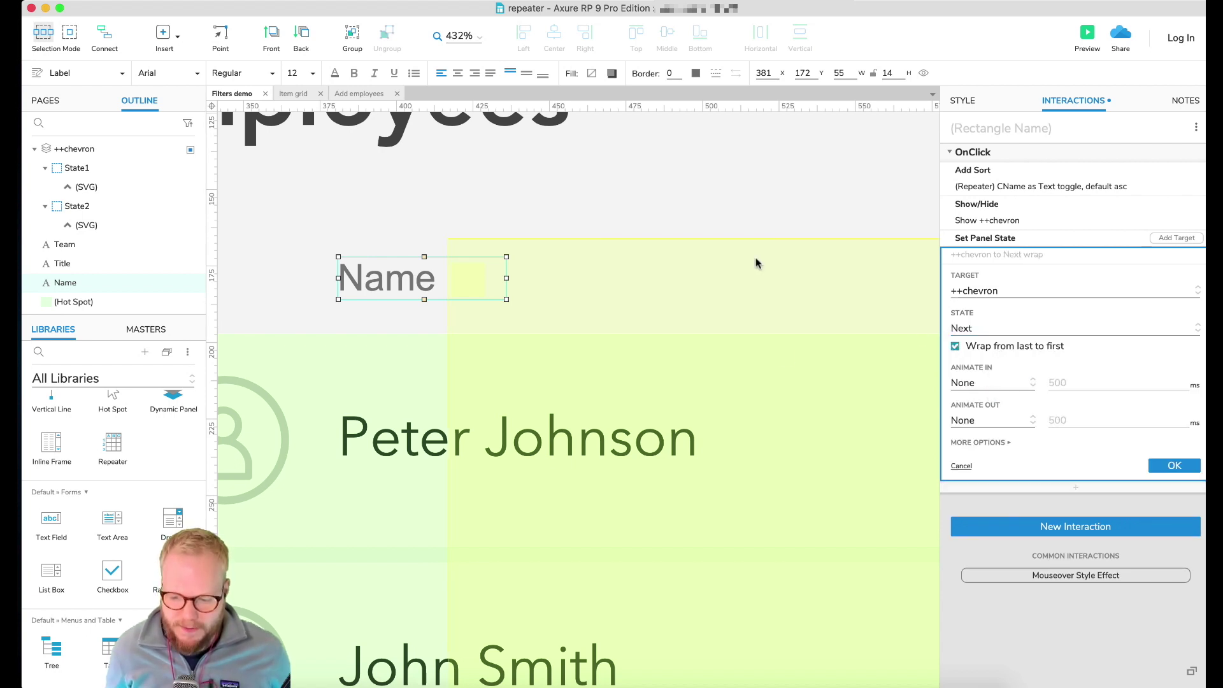
pyautogui.click(1185, 465)
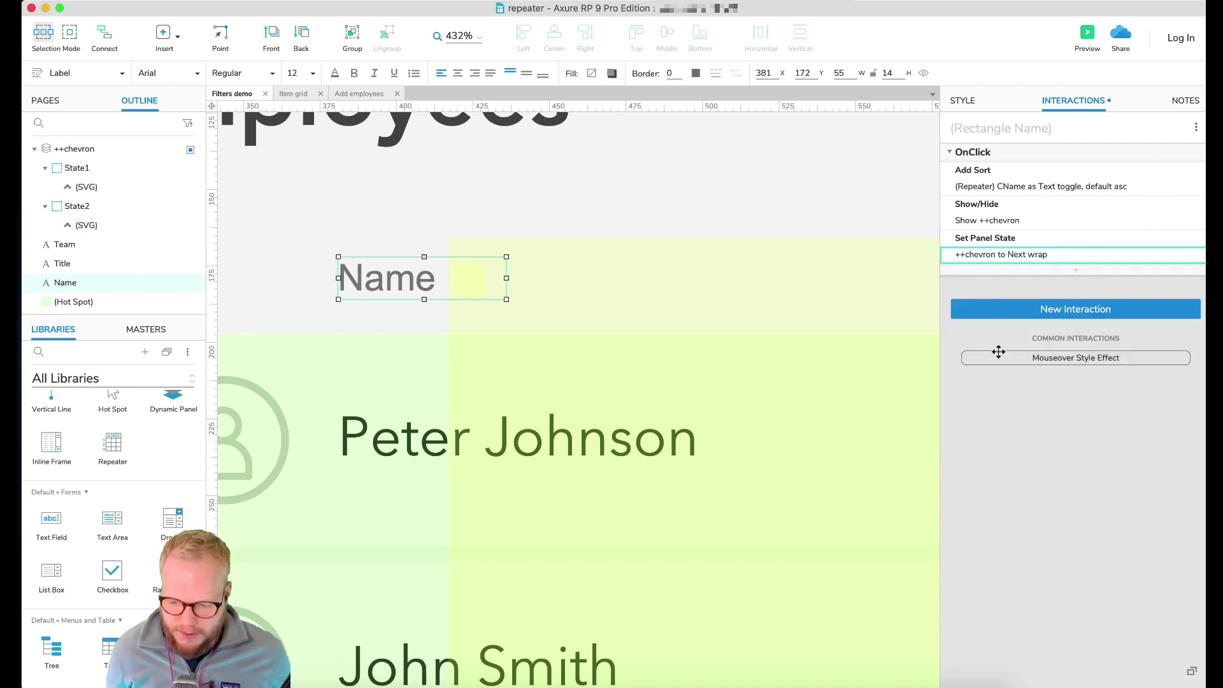
pyautogui.click(1085, 33)
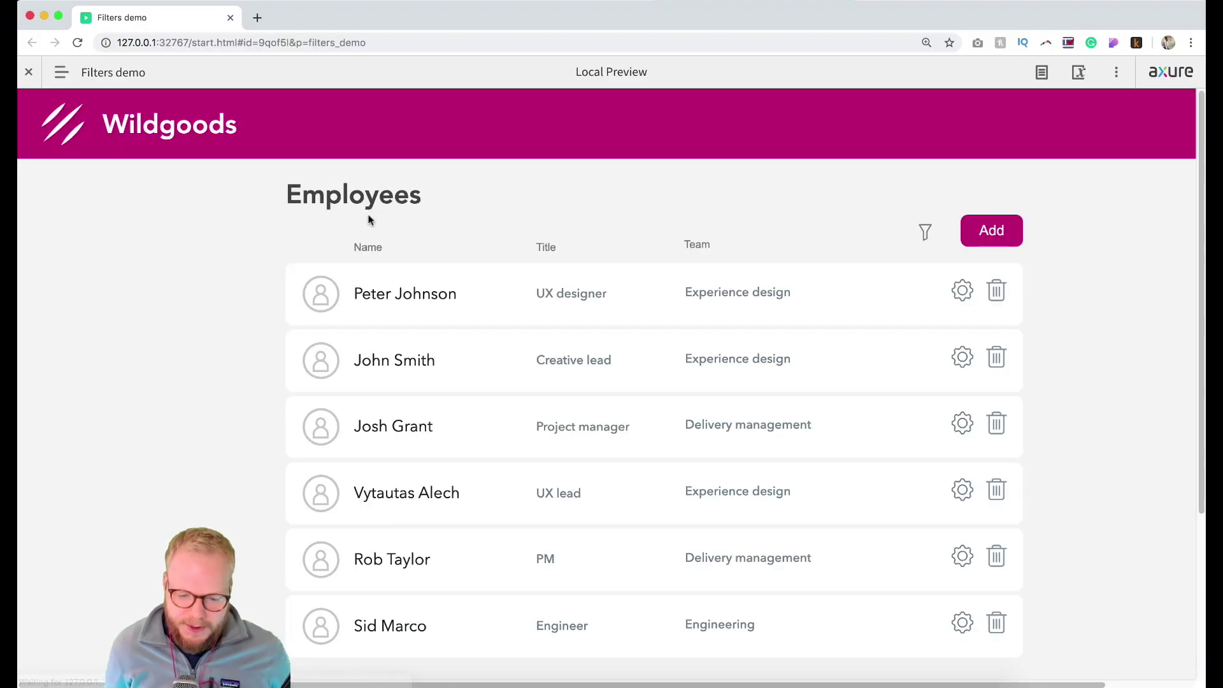
# Click Name repeatedly in preview to confirm the sort reverses and the chevron flips each time.
pyautogui.click(370, 249)
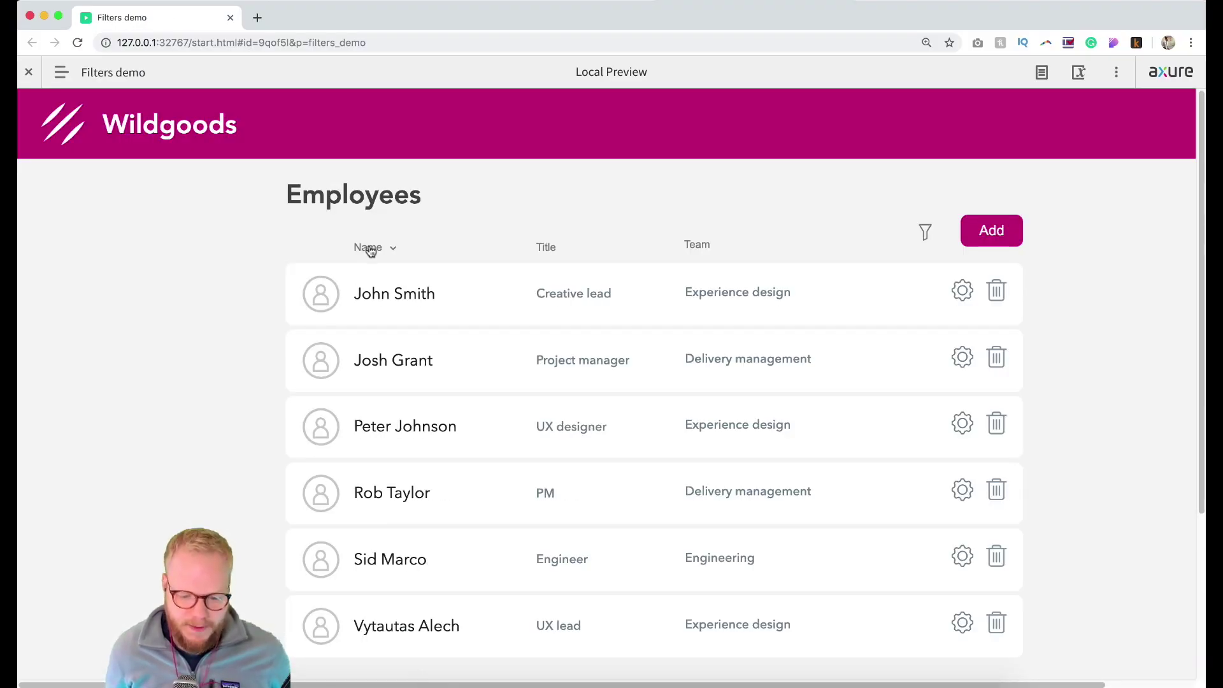
pyautogui.click(369, 249)
pyautogui.click(369, 249)
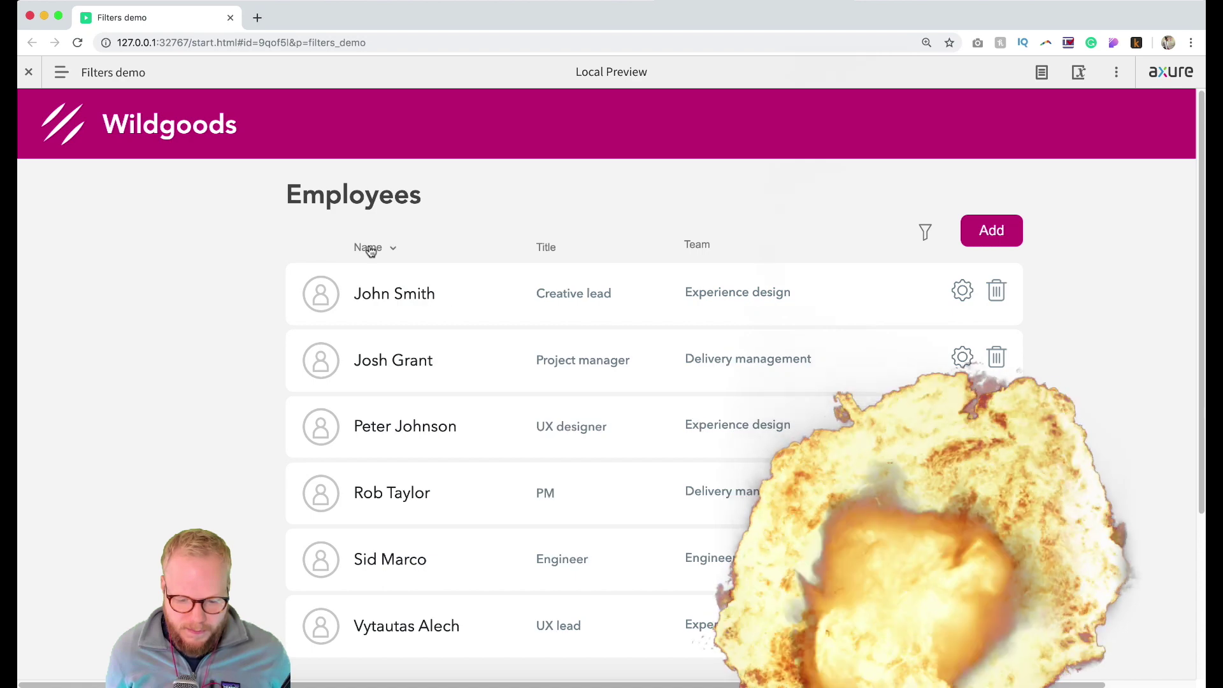
pyautogui.click(369, 249)
pyautogui.tripleClick(371, 250)
pyautogui.click(371, 250)
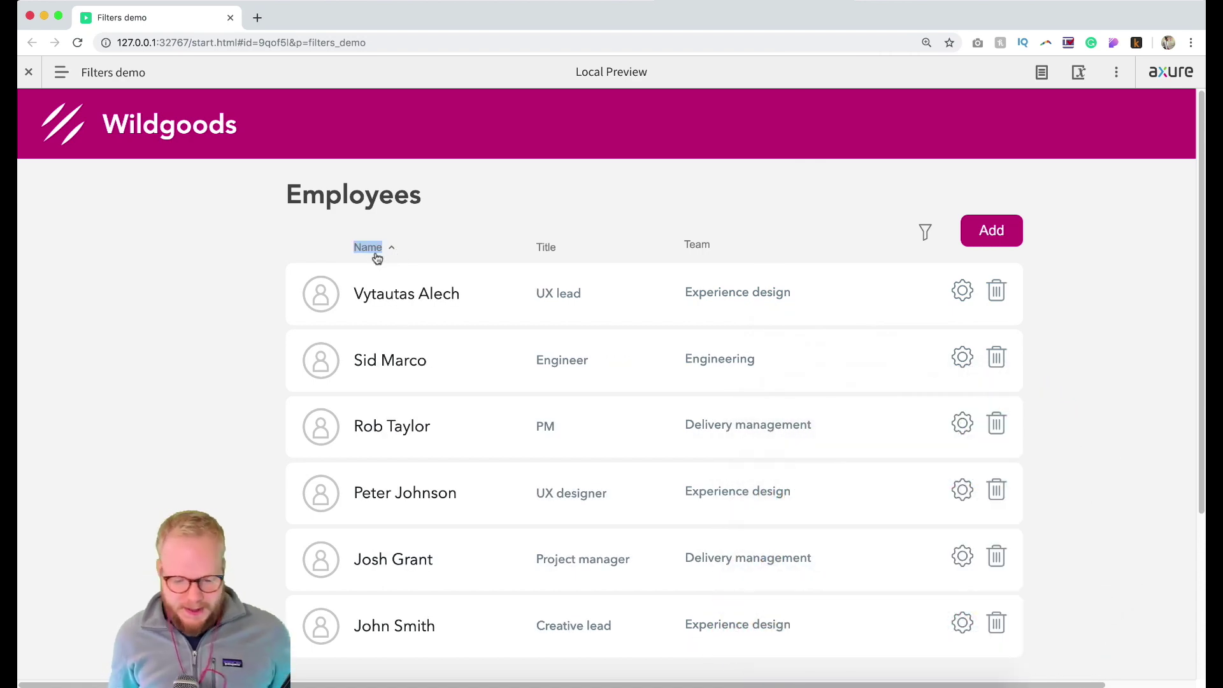
pyautogui.click(375, 254)
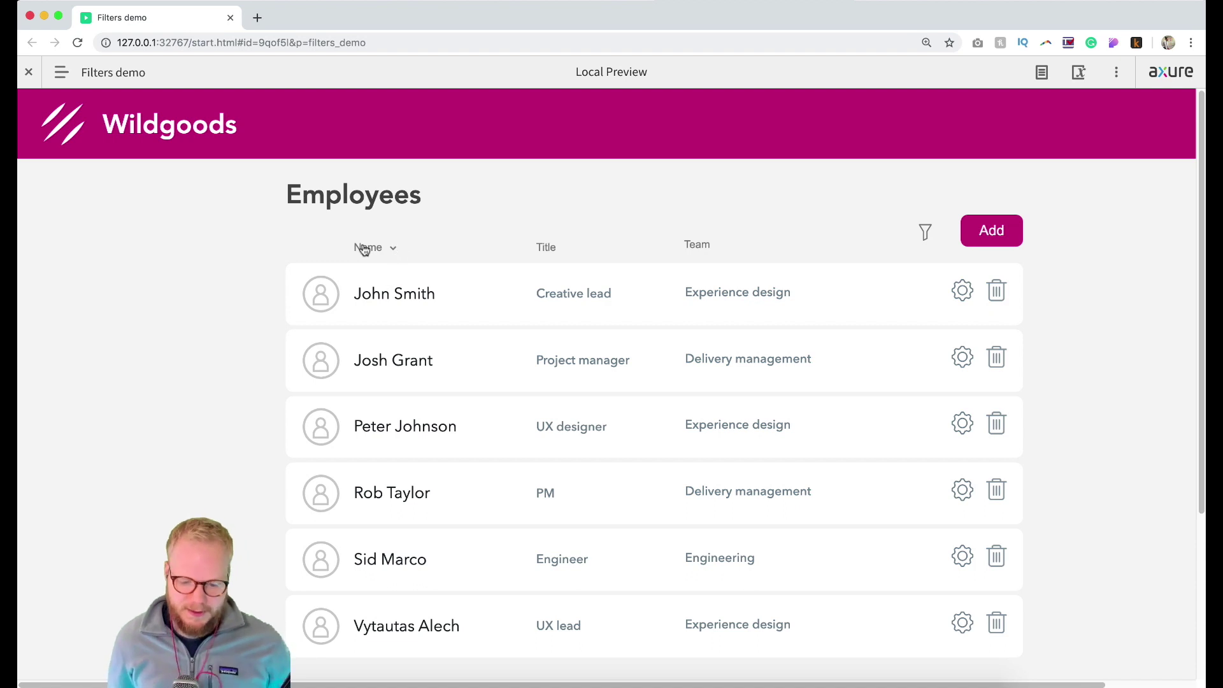
pyautogui.click(364, 250)
pyautogui.click(369, 252)
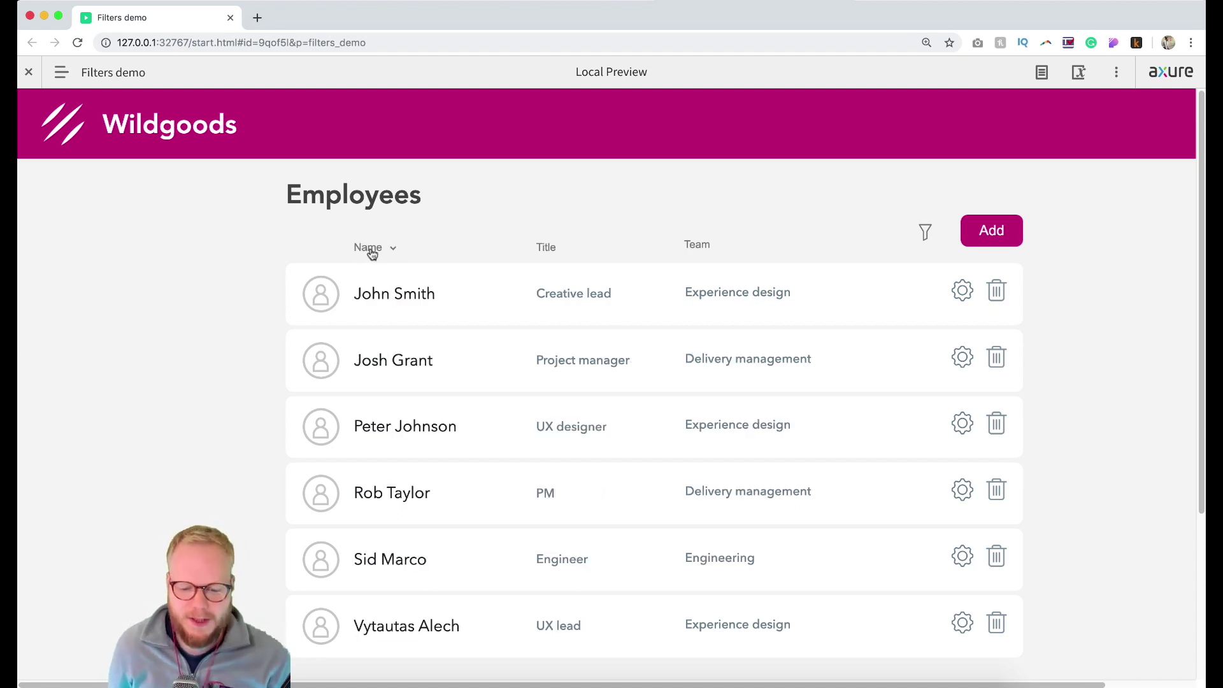
pyautogui.click(372, 253)
pyautogui.click(372, 253)
pyautogui.click(373, 254)
pyautogui.click(373, 254)
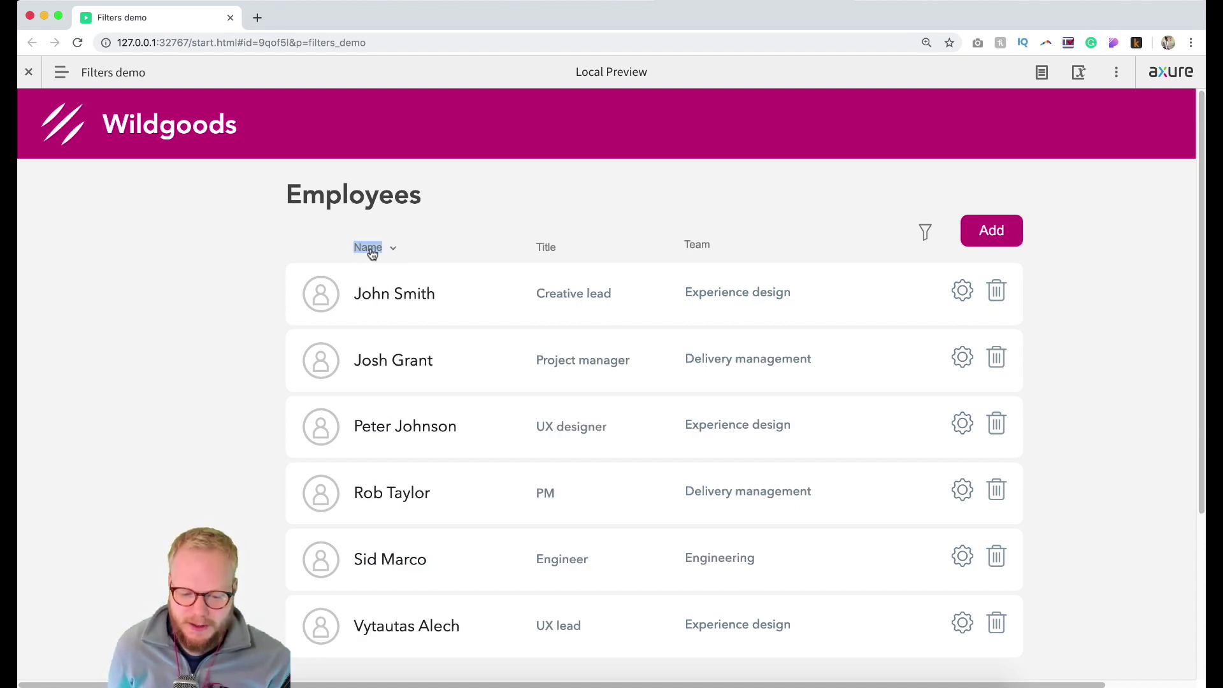
pyautogui.click(372, 254)
pyautogui.click(373, 254)
pyautogui.click(373, 253)
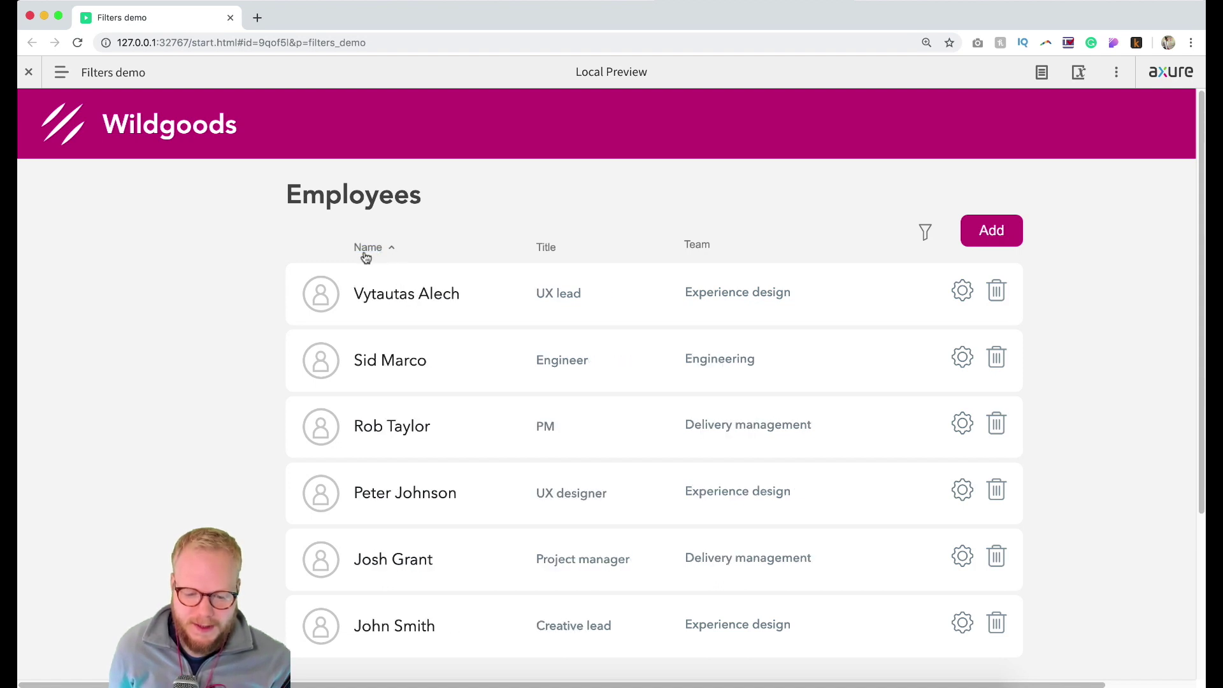
pyautogui.click(367, 257)
pyautogui.click(381, 249)
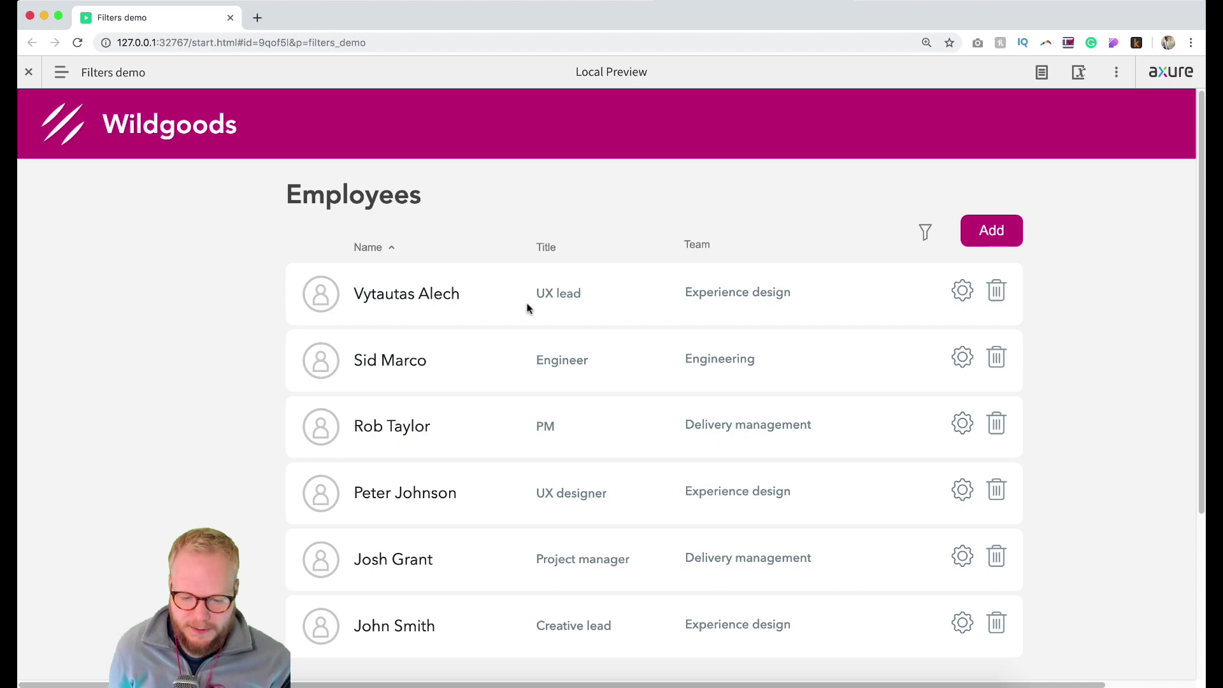
# Back in Axure, select the ++chevron panel together with the Name label.
pyautogui.press('super+Tab')
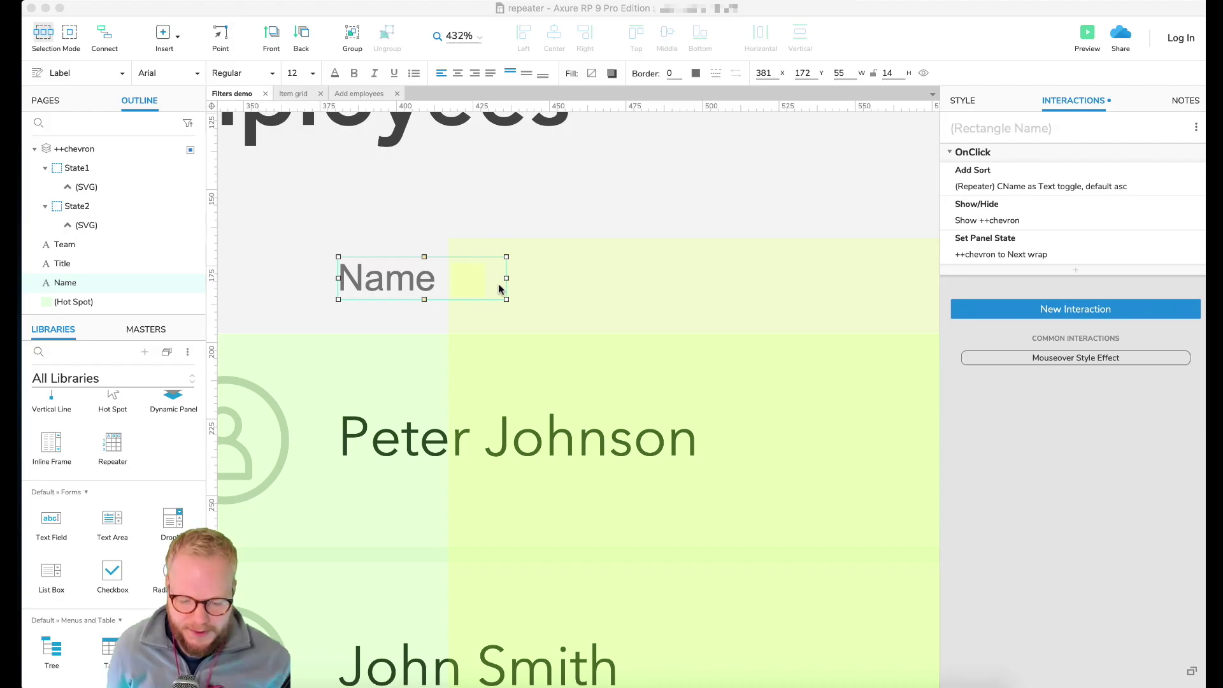
pyautogui.hscroll(8, 499, 289)
pyautogui.hscroll(-8, 503, 284)
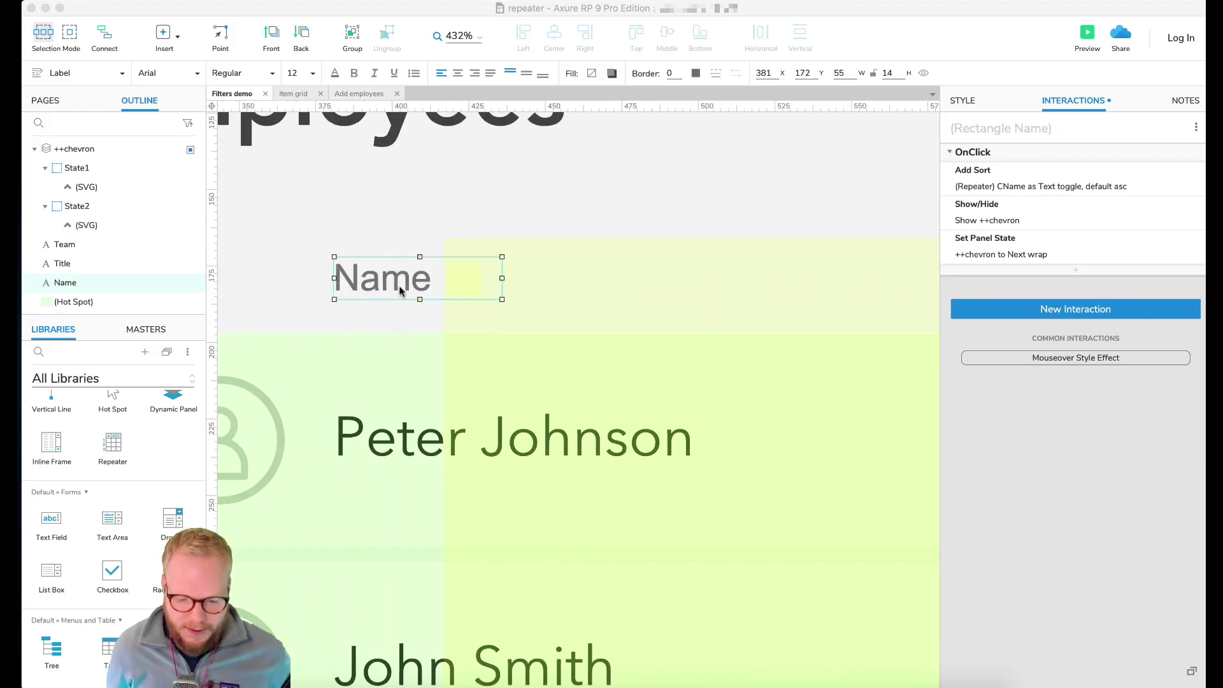
pyautogui.click(470, 284)
pyautogui.keyDown('shift'); pyautogui.click(381, 278); pyautogui.keyUp('shift')
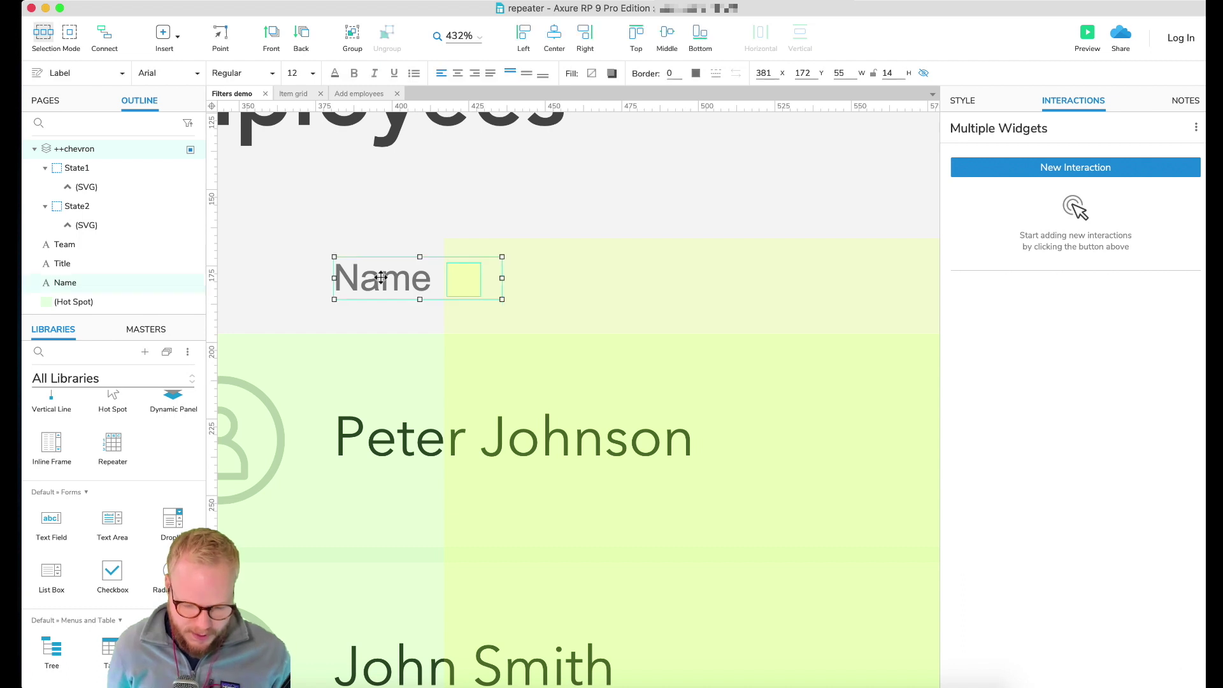
# Paste the Name header's click interactions onto the Title header label.
pyautogui.click(394, 274)
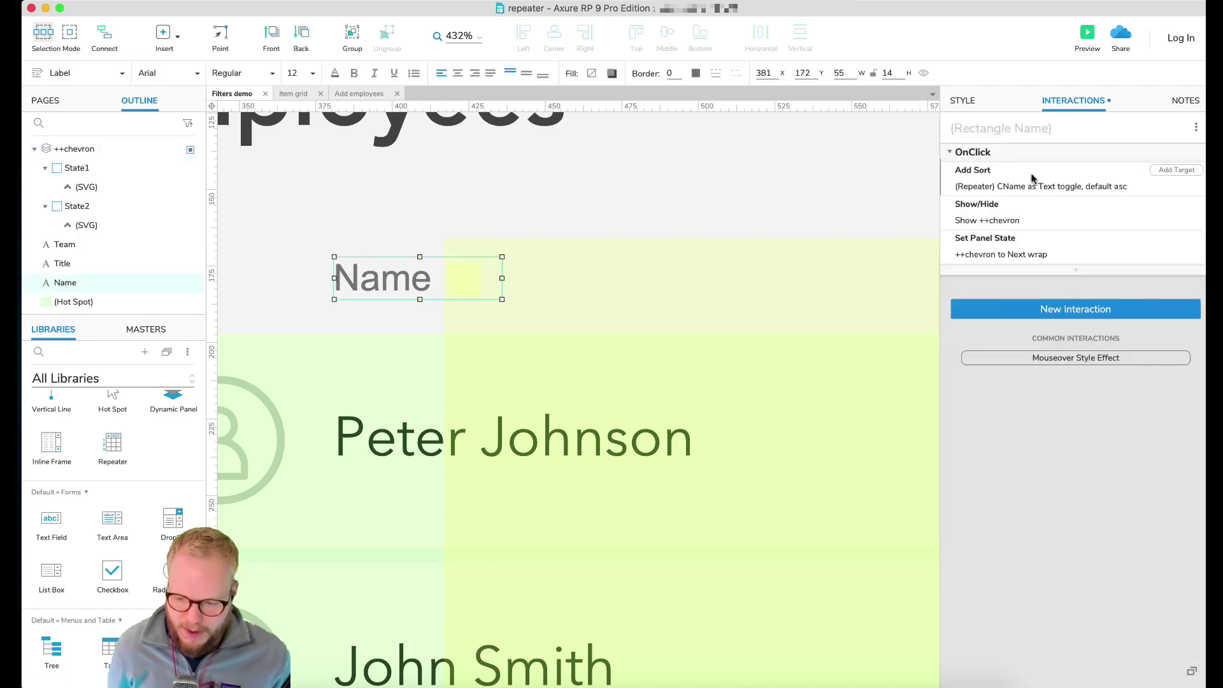
pyautogui.hscroll(8, 758, 227)
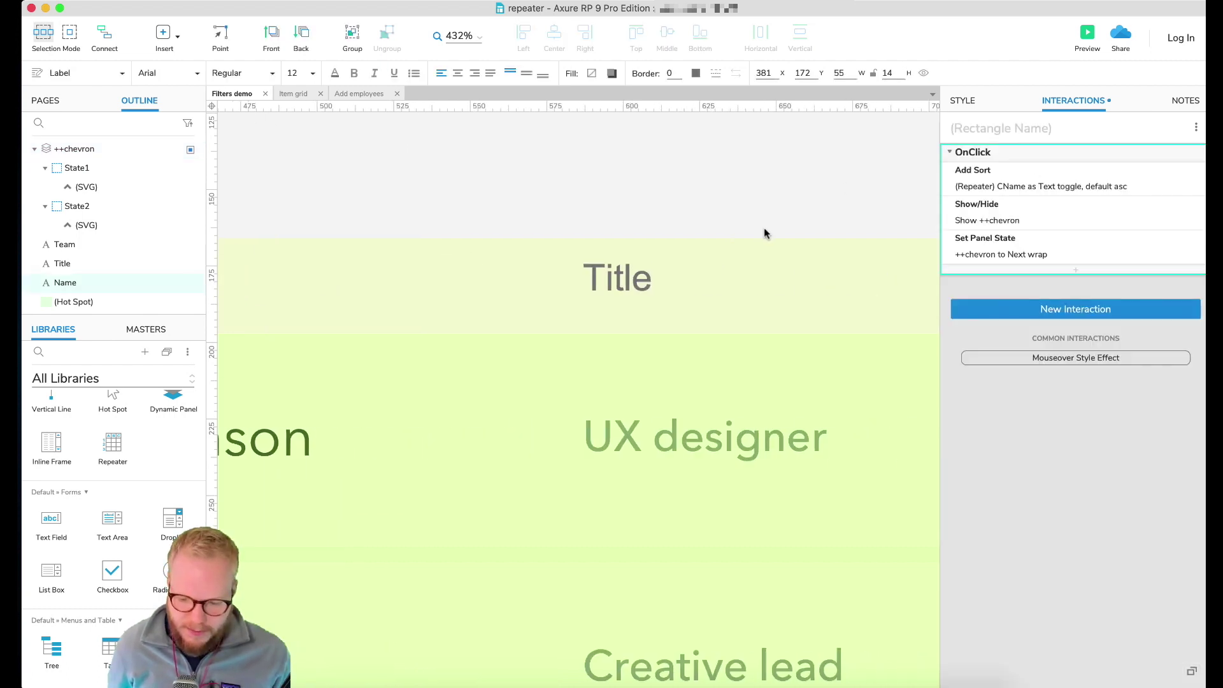
pyautogui.click(606, 274)
pyautogui.press('super+v')
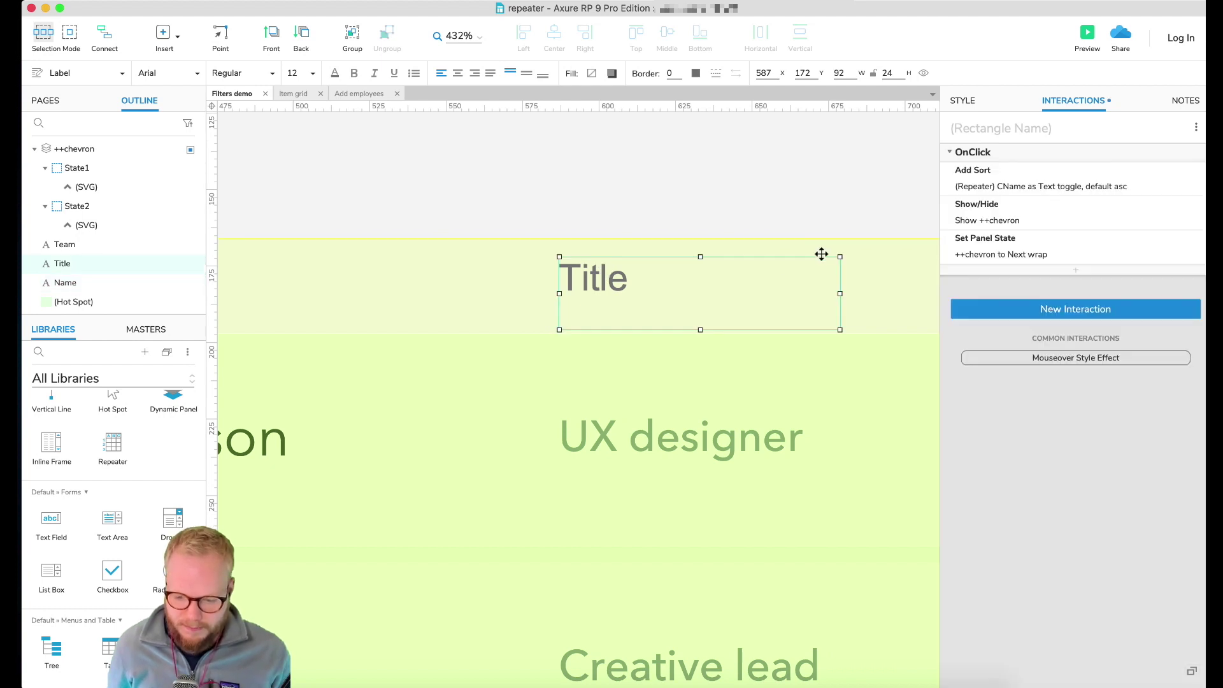
# Set Title's sort to column CRole as Text, toggling, default Ascending, then preview in the browser.
pyautogui.click(986, 188)
pyautogui.click(1006, 298)
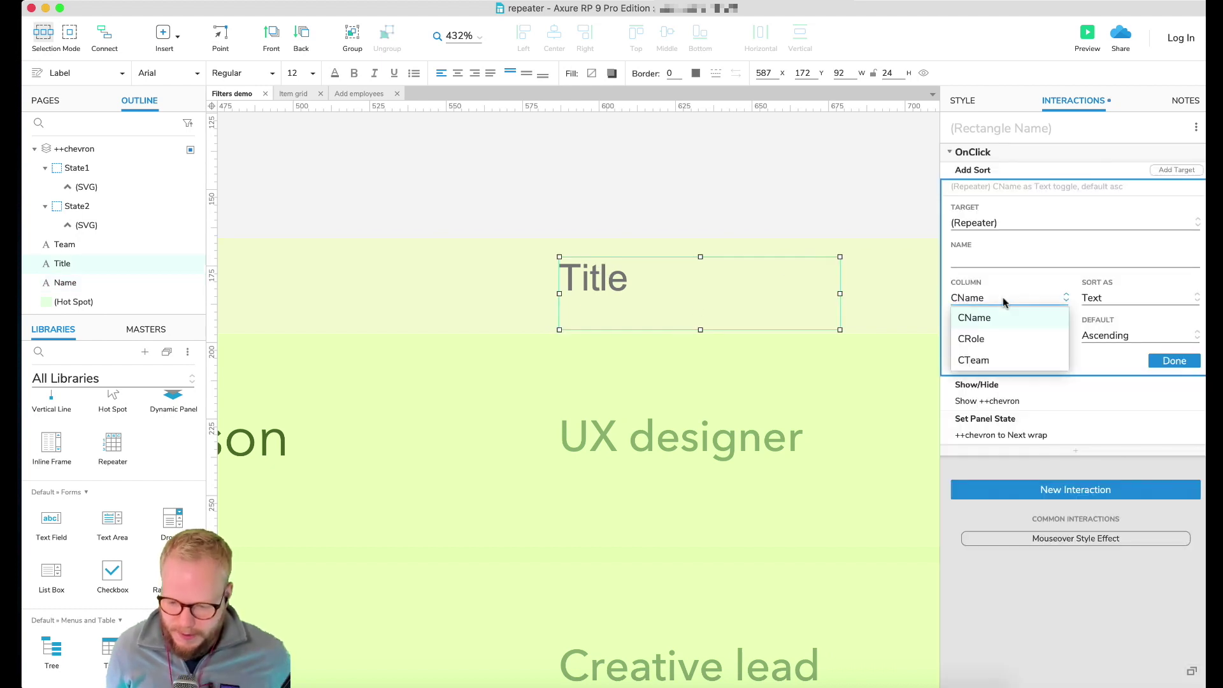
pyautogui.click(996, 340)
pyautogui.click(1109, 299)
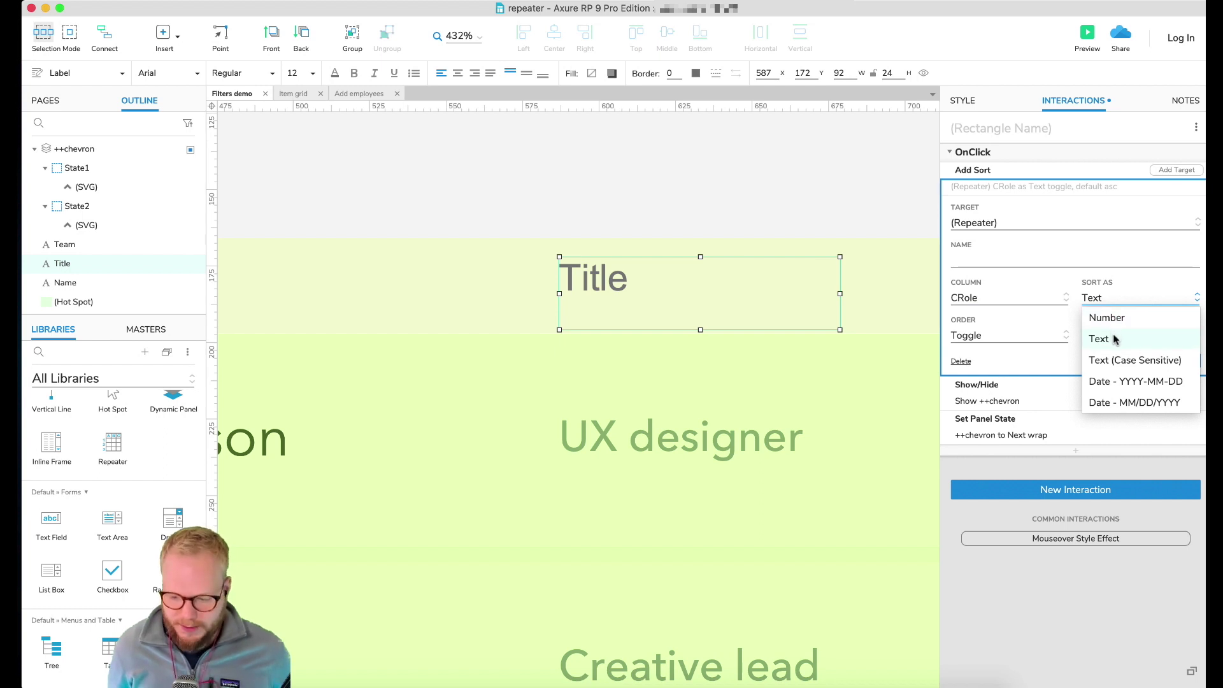
pyautogui.click(1115, 339)
pyautogui.click(1001, 337)
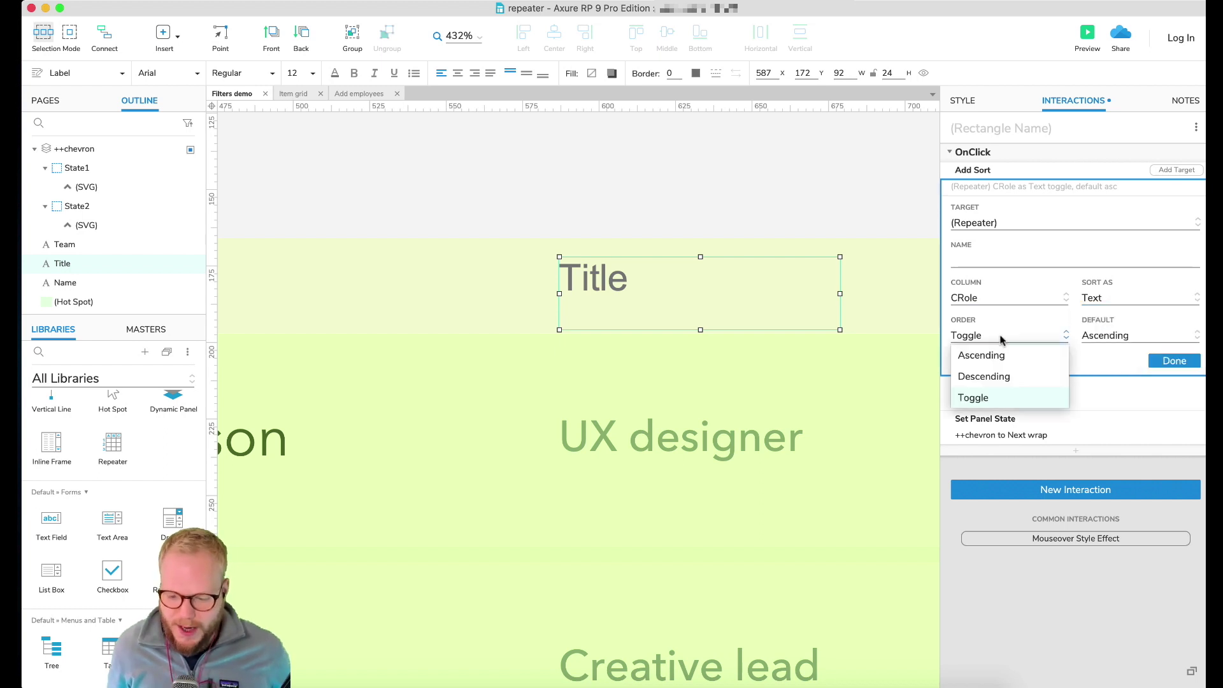
pyautogui.click(981, 397)
pyautogui.click(1114, 335)
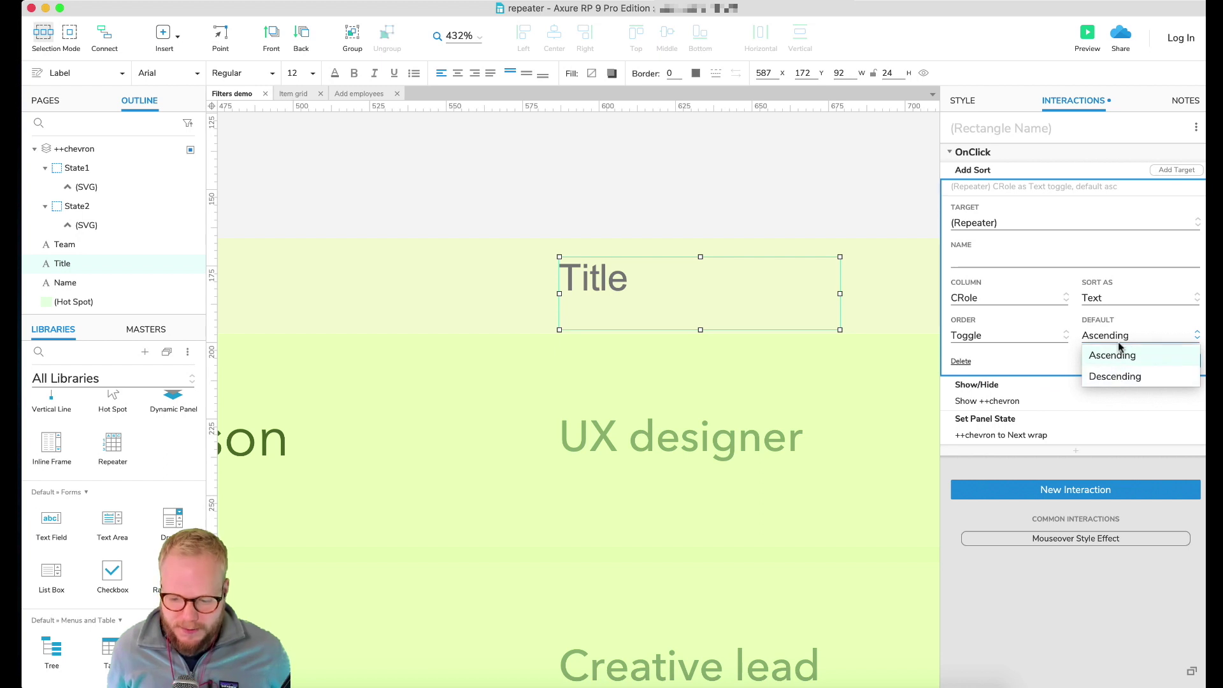
pyautogui.click(1120, 355)
pyautogui.click(1184, 361)
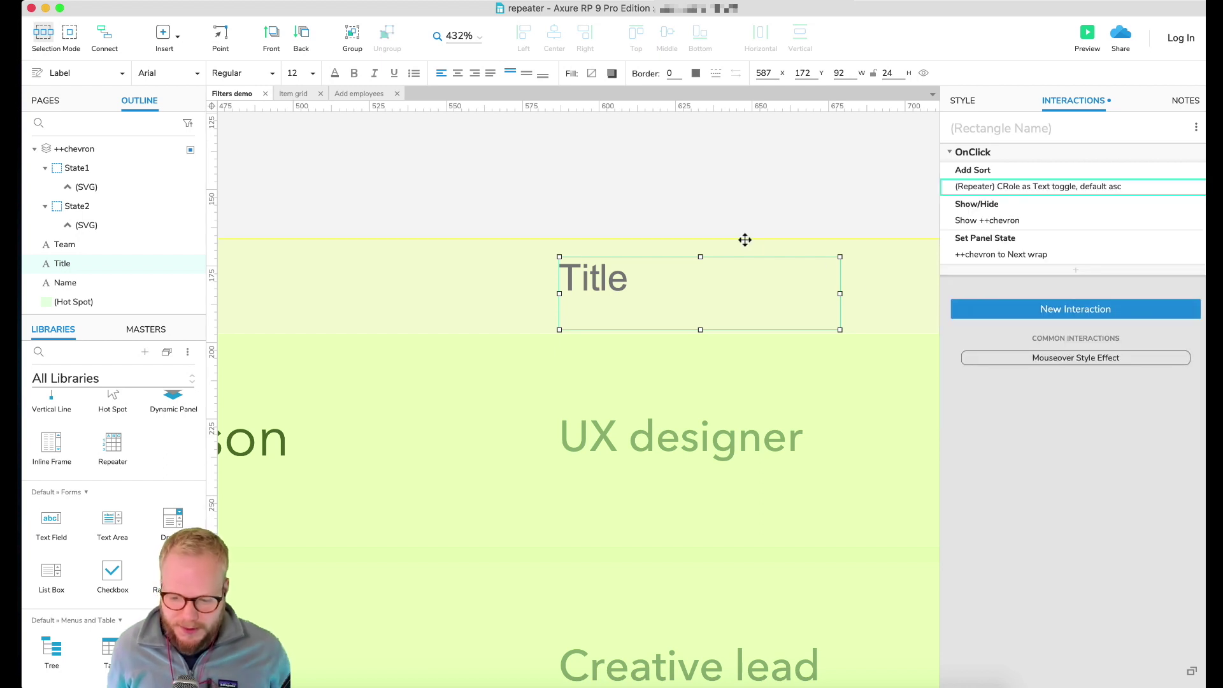
pyautogui.scroll(-5, 745, 239)
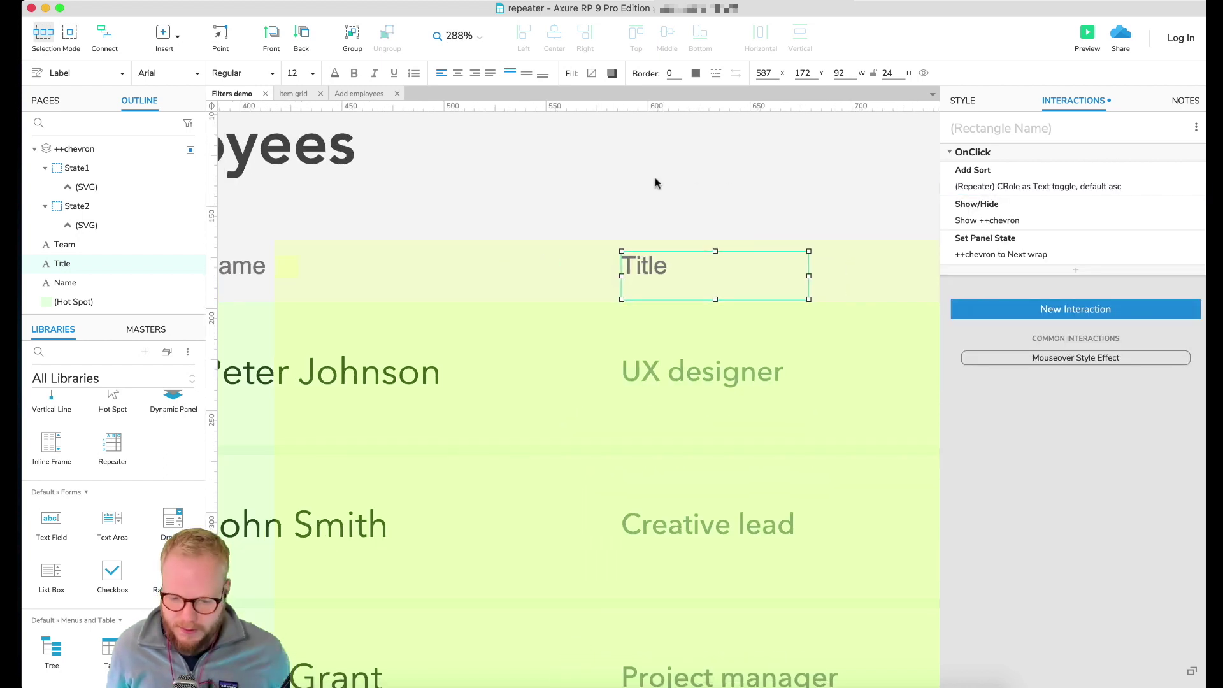
pyautogui.click(1087, 33)
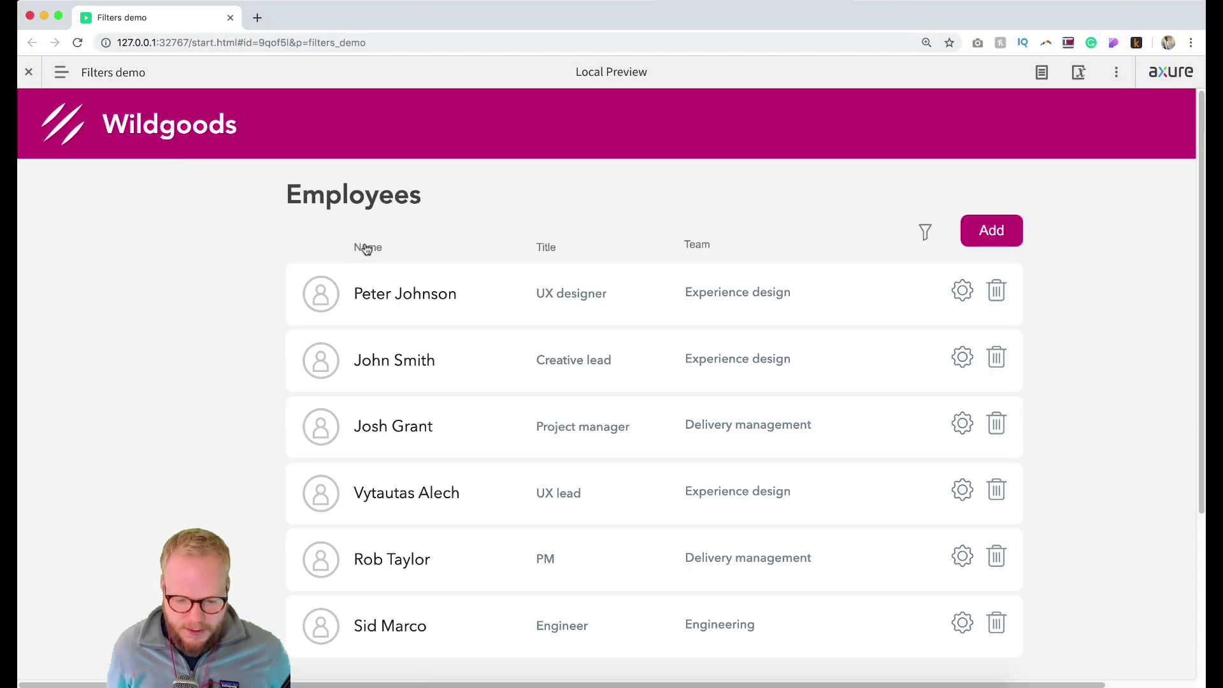
# Test sorting by Name, by Title both ways, then Name descending, and close the preview.
pyautogui.click(367, 248)
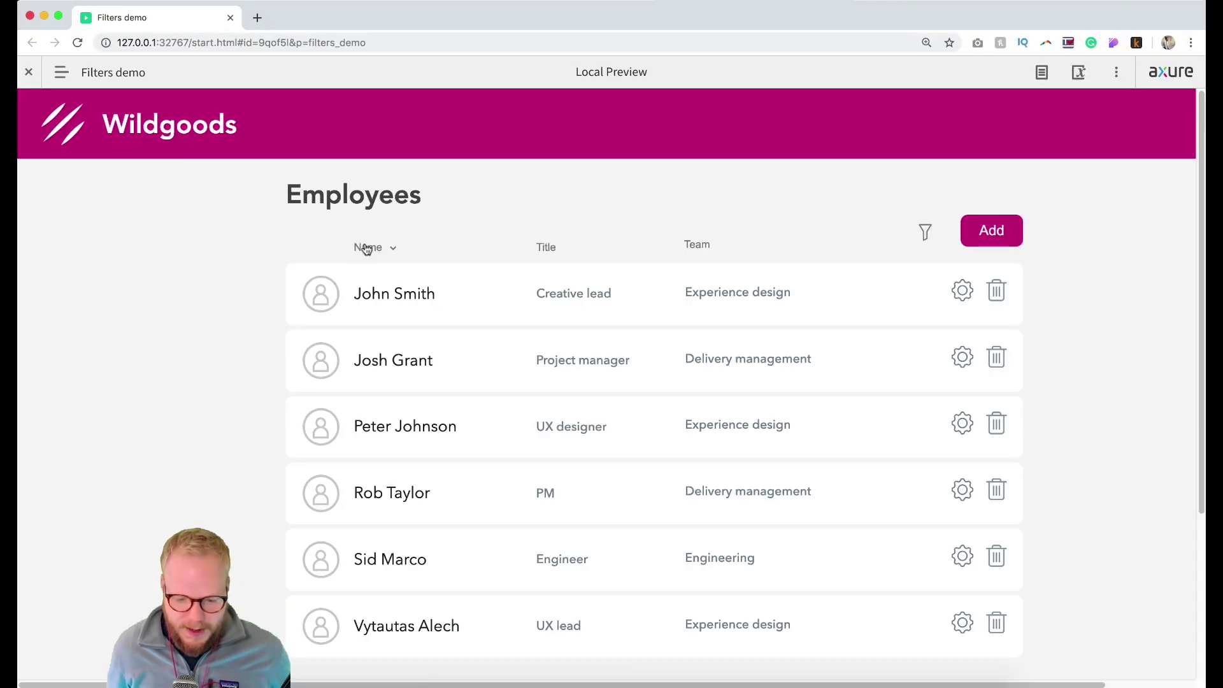
pyautogui.click(541, 253)
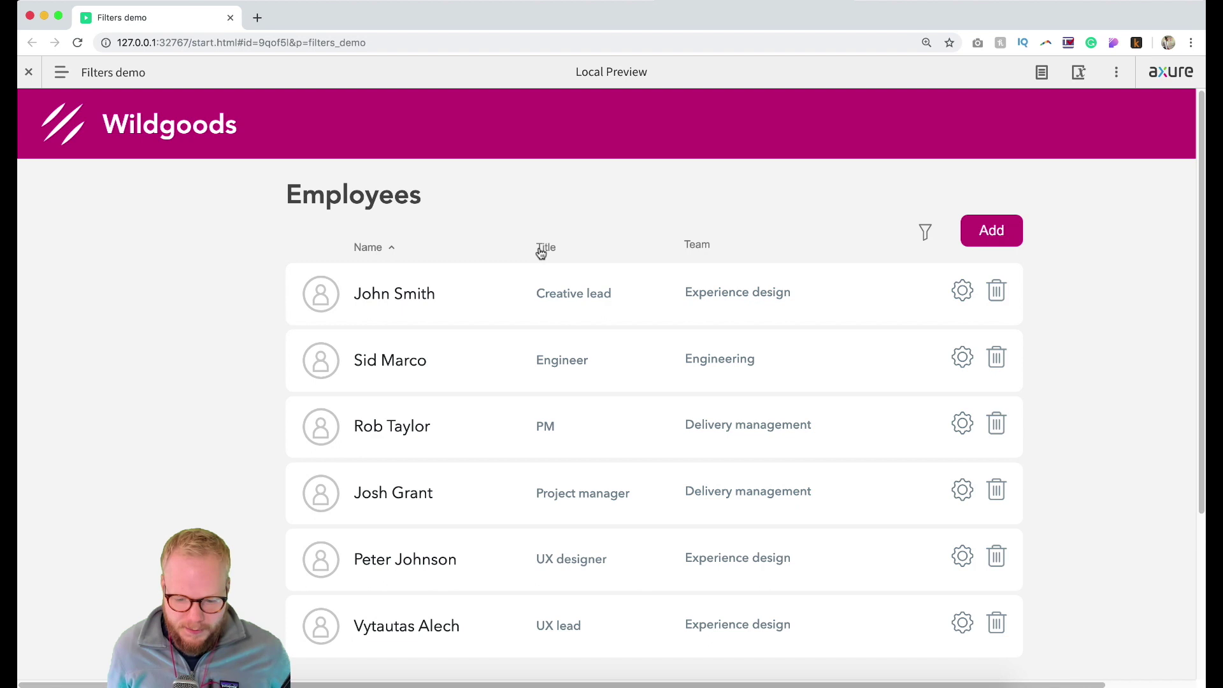
pyautogui.click(544, 252)
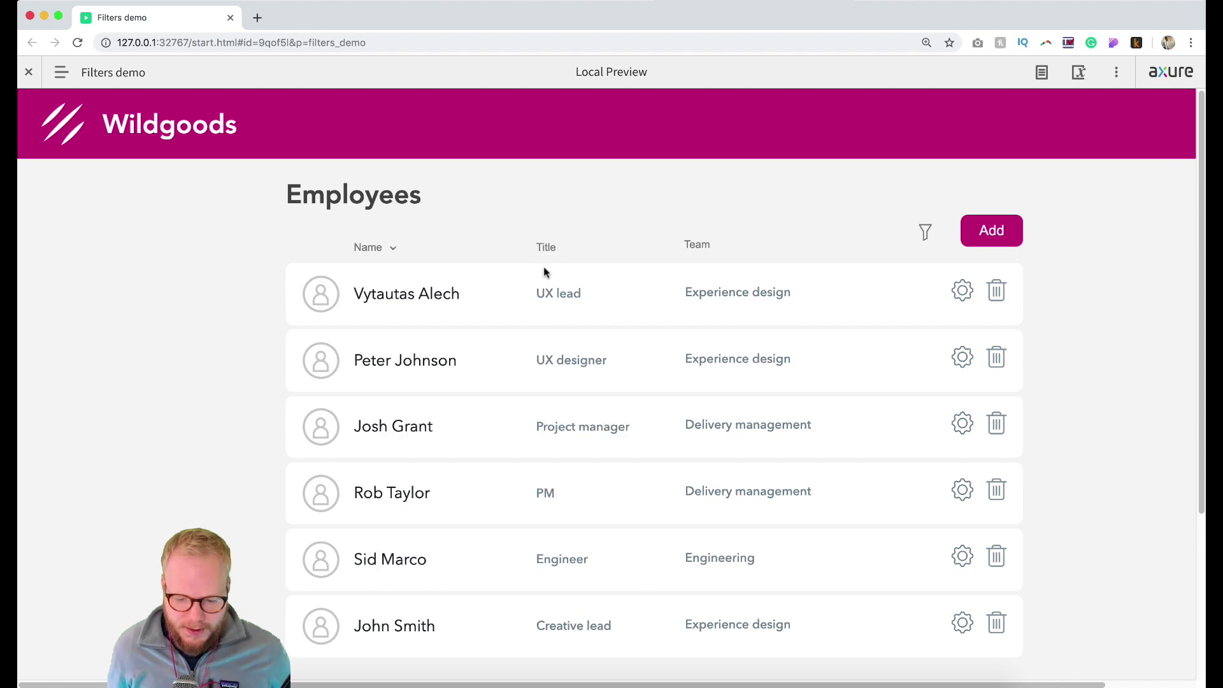
pyautogui.click(551, 252)
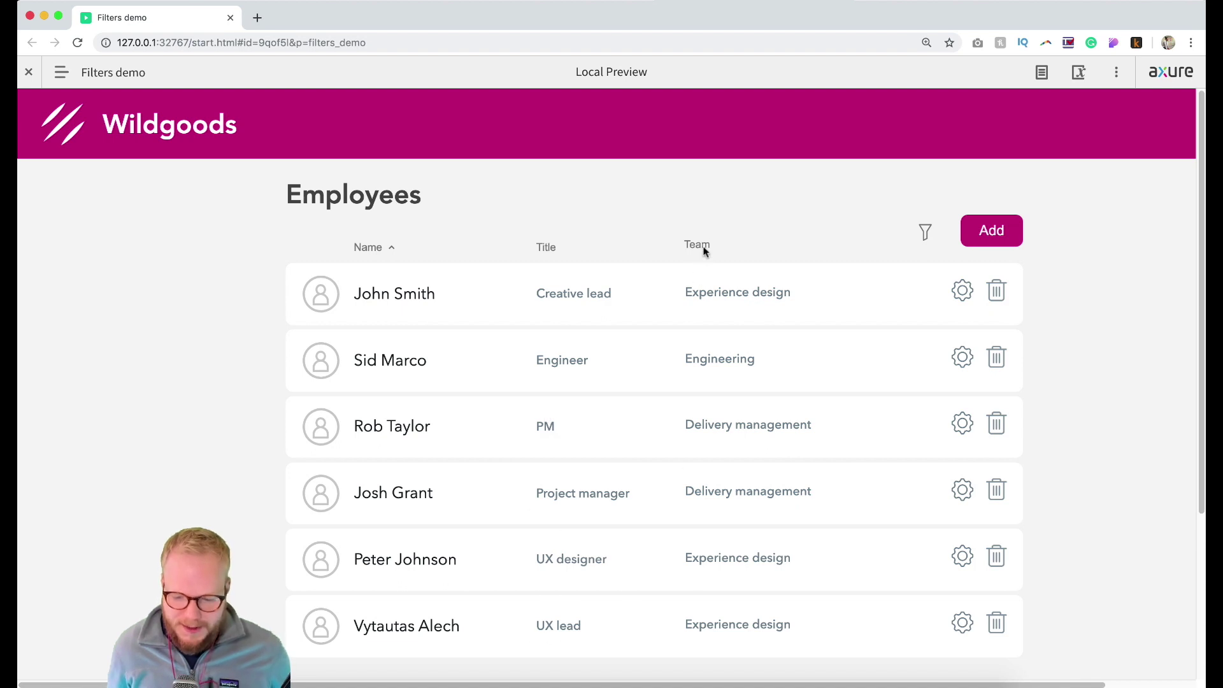
pyautogui.click(379, 253)
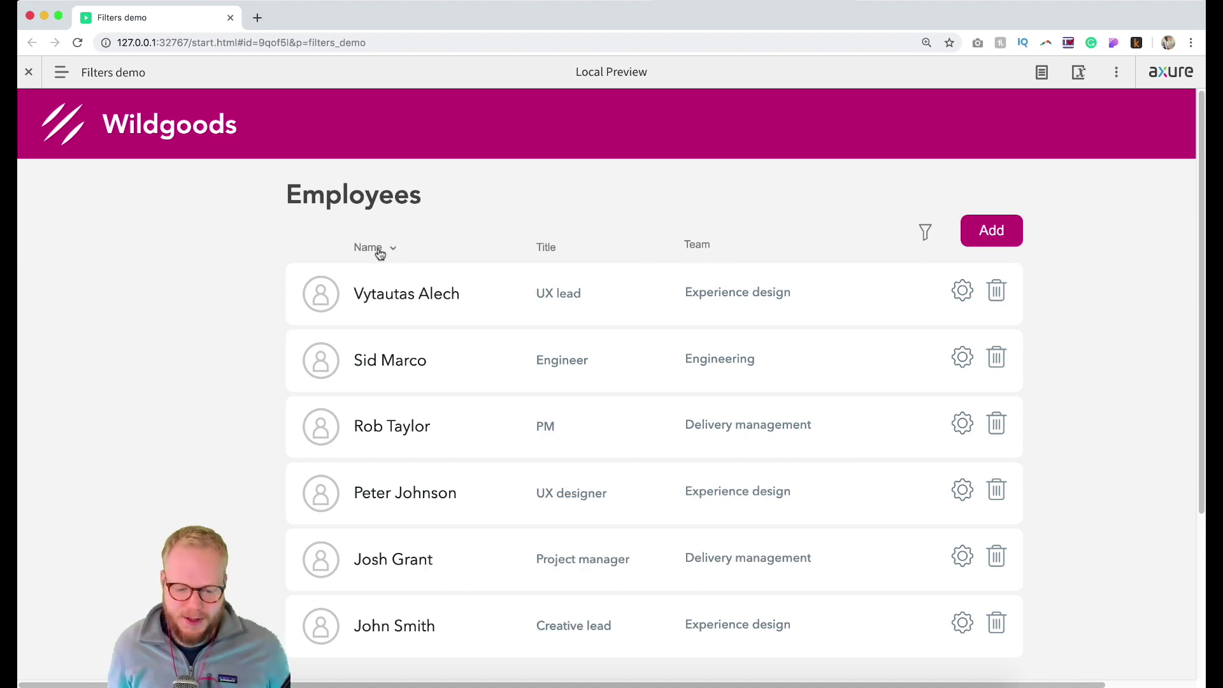
pyautogui.click(230, 18)
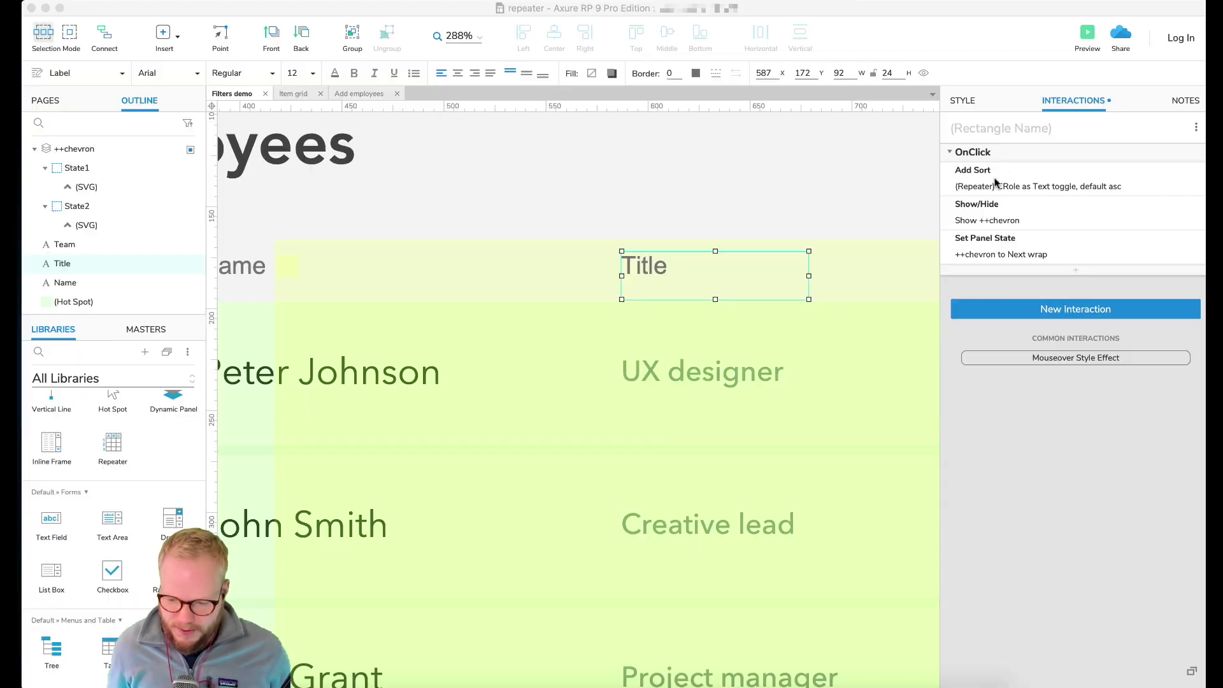
# Paste the sort interaction onto the Team header label.
pyautogui.click(1020, 156)
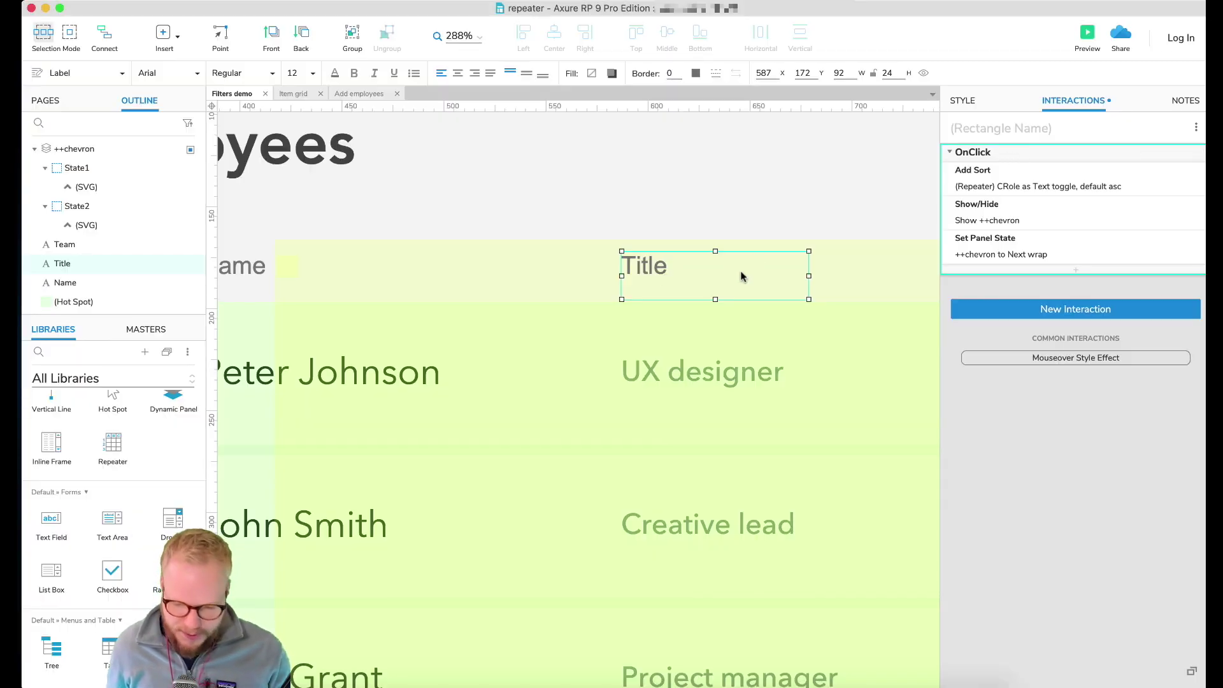
pyautogui.hscroll(10, 742, 273)
pyautogui.click(342, 203)
pyautogui.press('super+v')
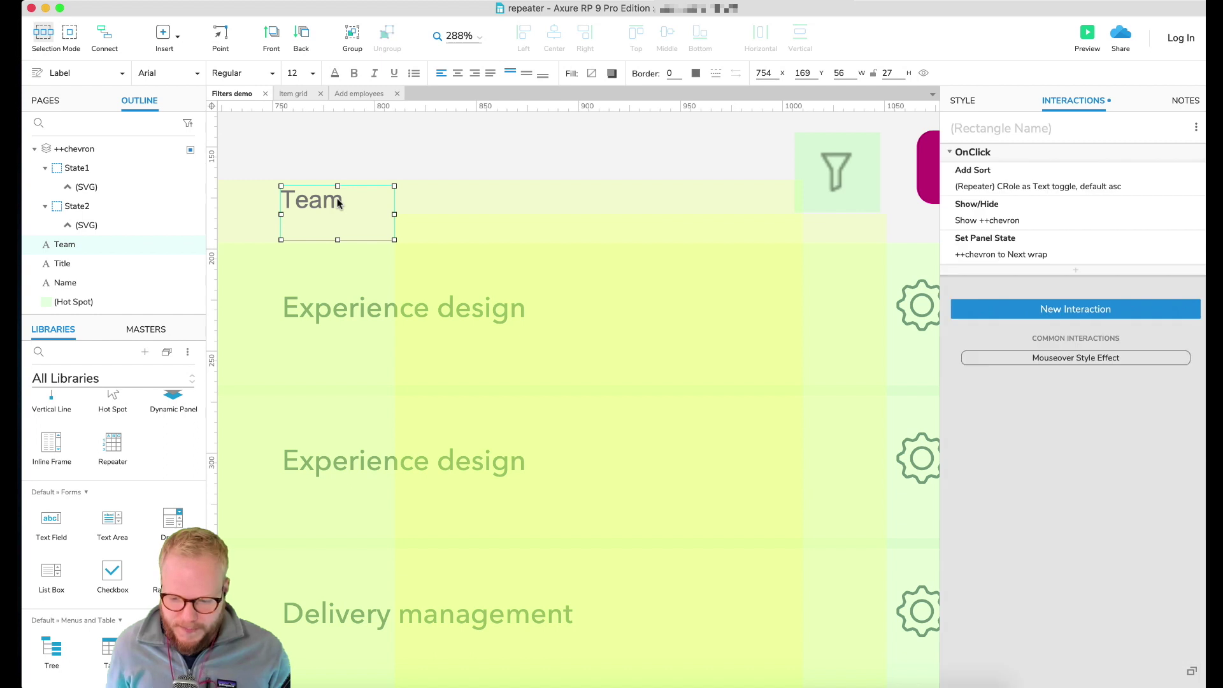
# Change Team's sort column to CTeam and open the browser preview.
pyautogui.click(1038, 187)
pyautogui.click(1011, 297)
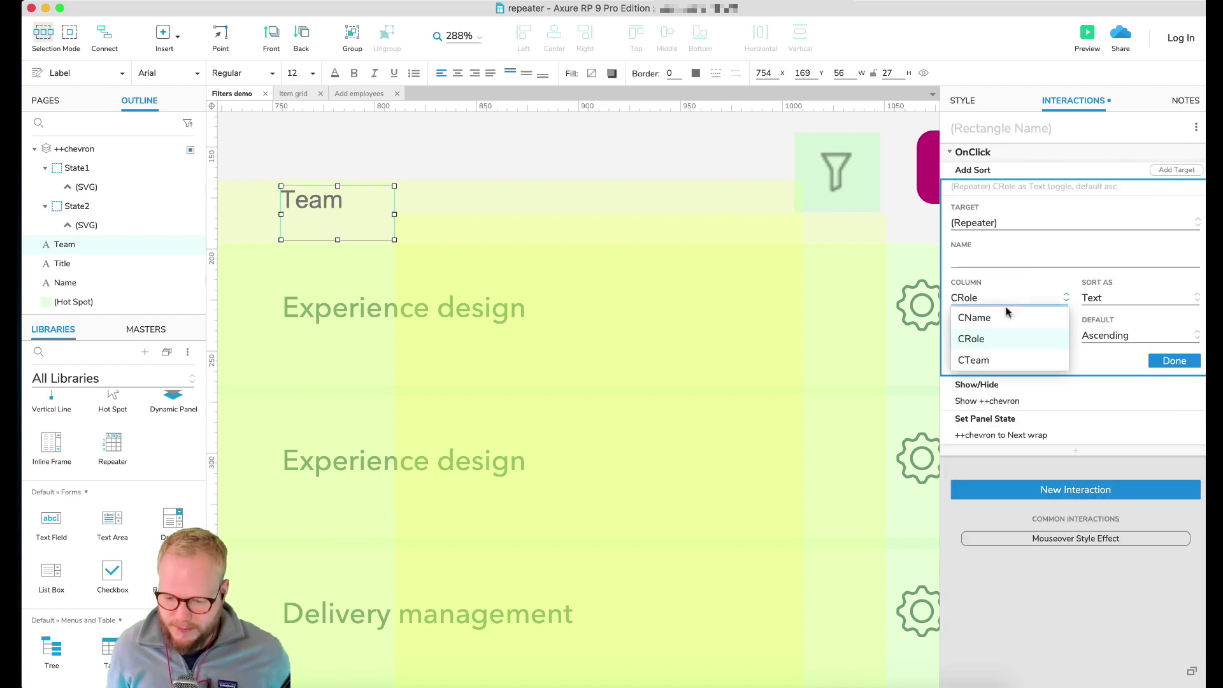
pyautogui.click(995, 356)
pyautogui.click(1174, 361)
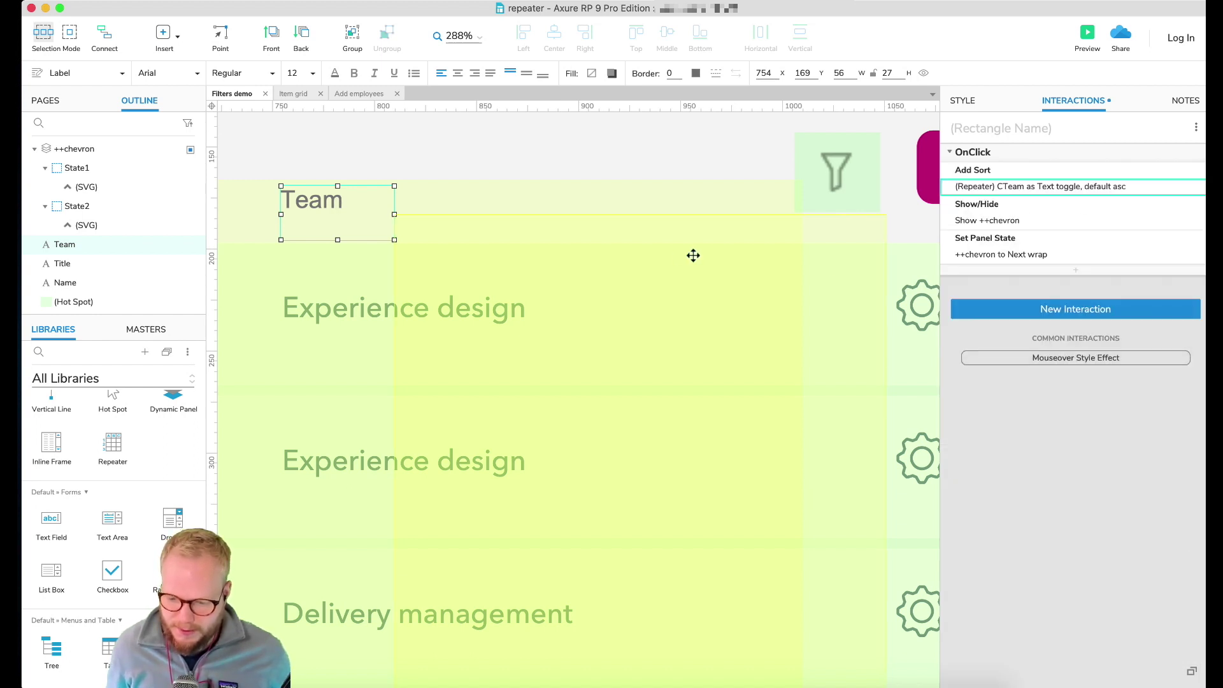
pyautogui.hscroll(-5, 685, 256)
pyautogui.click(1087, 35)
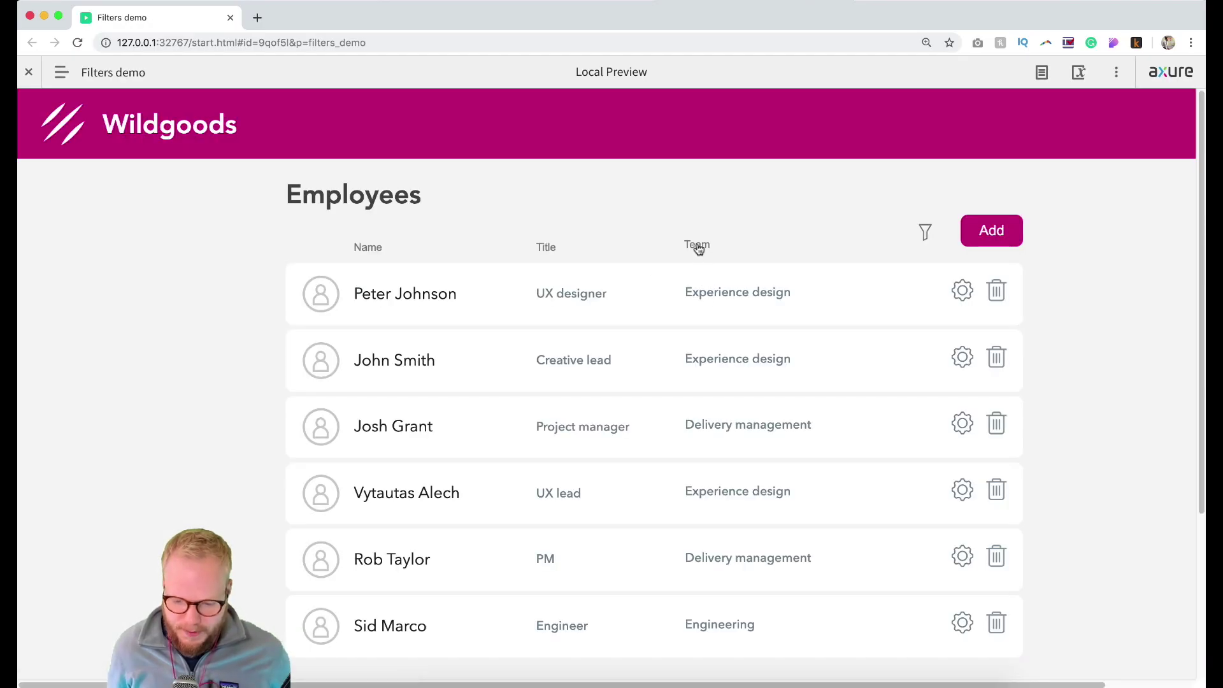
# Test Team sorting in both directions, then Name and Title, and leave the preview.
pyautogui.click(697, 246)
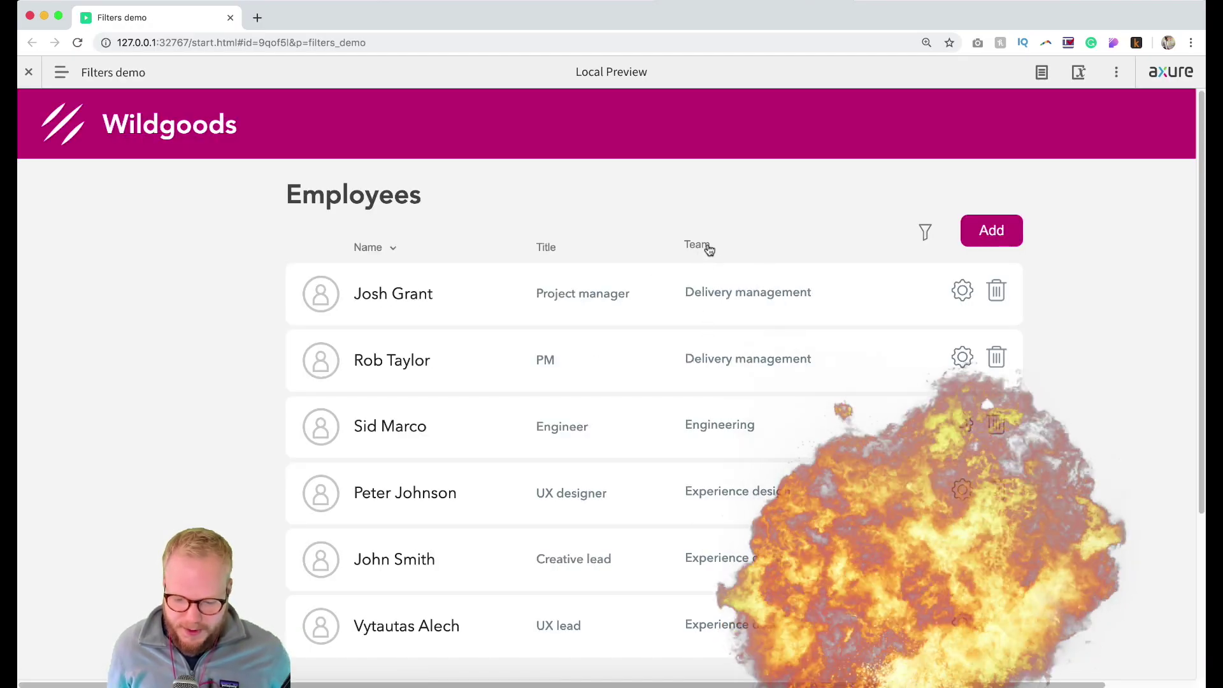
pyautogui.click(703, 246)
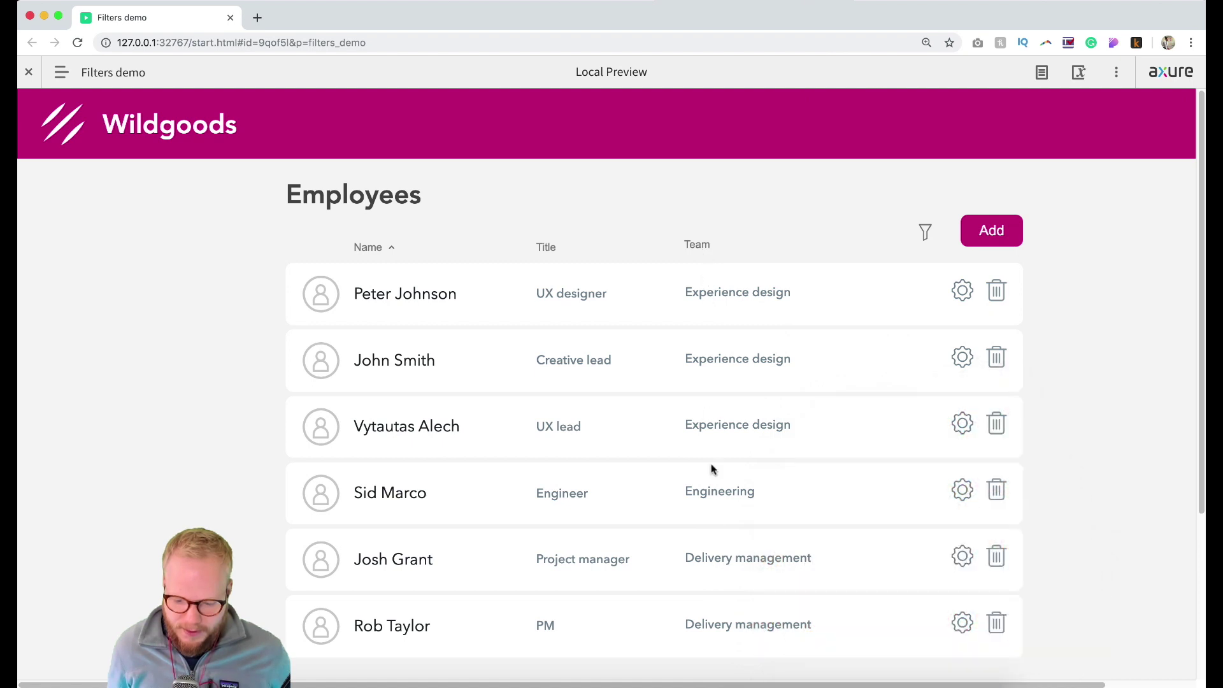
pyautogui.click(703, 245)
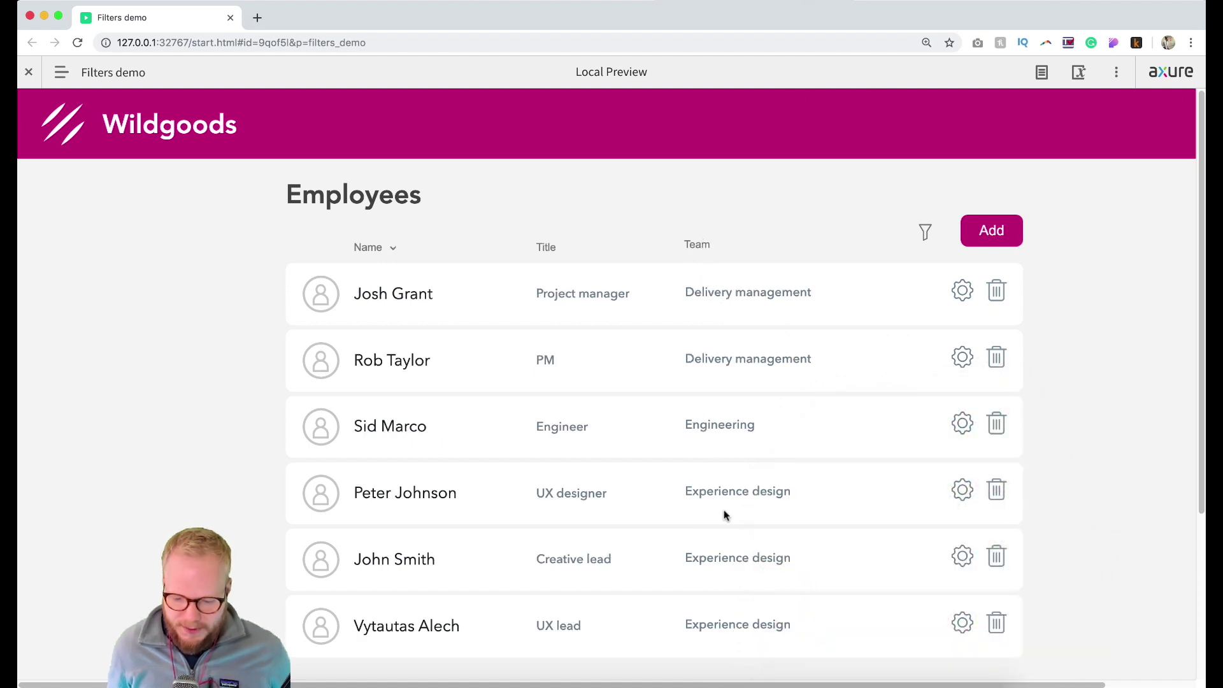
pyautogui.click(369, 250)
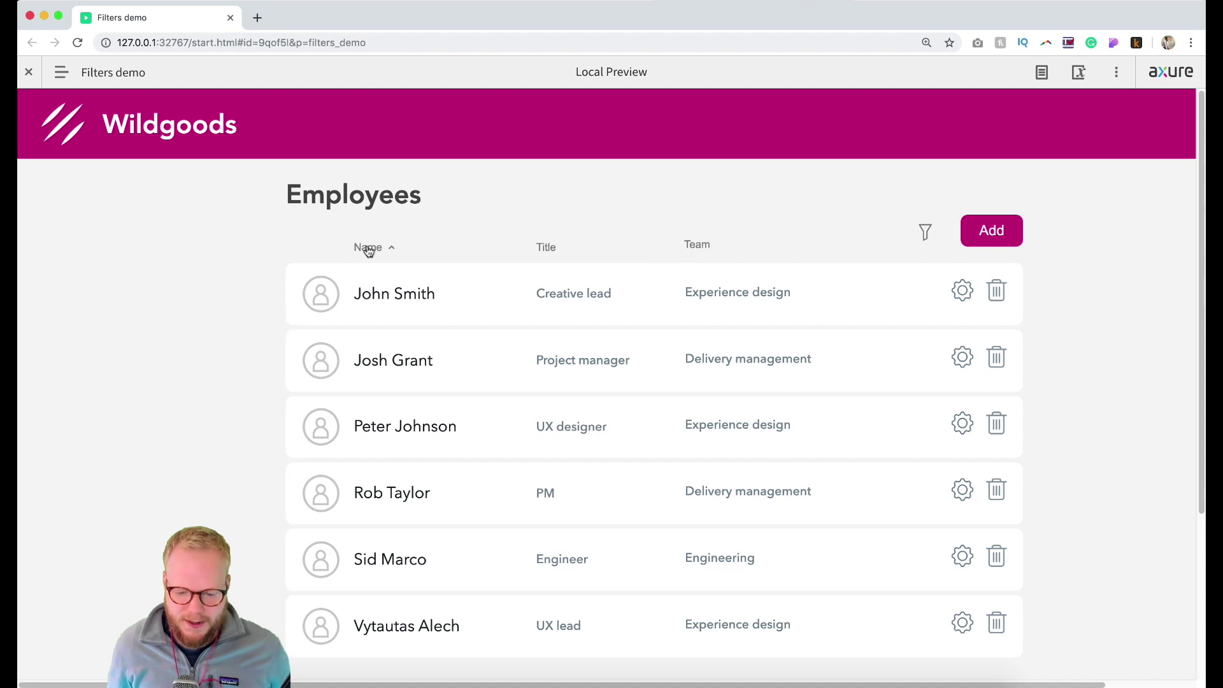
pyautogui.click(543, 247)
pyautogui.click(693, 247)
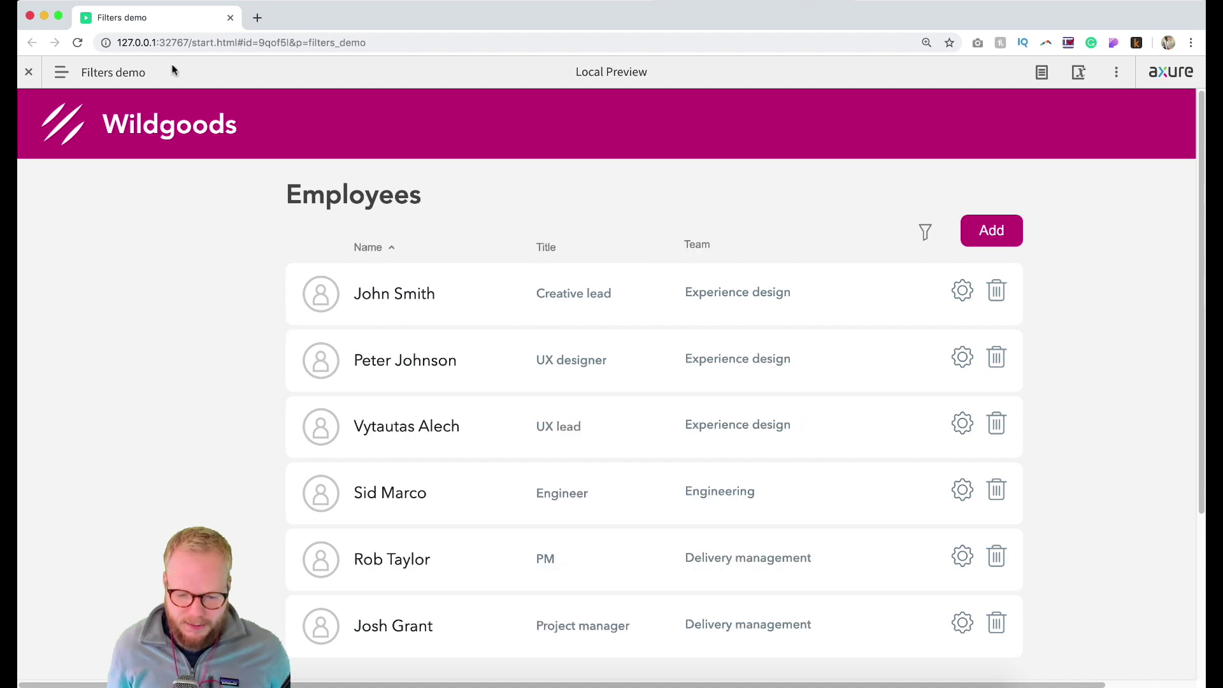
pyautogui.press('super+Tab')
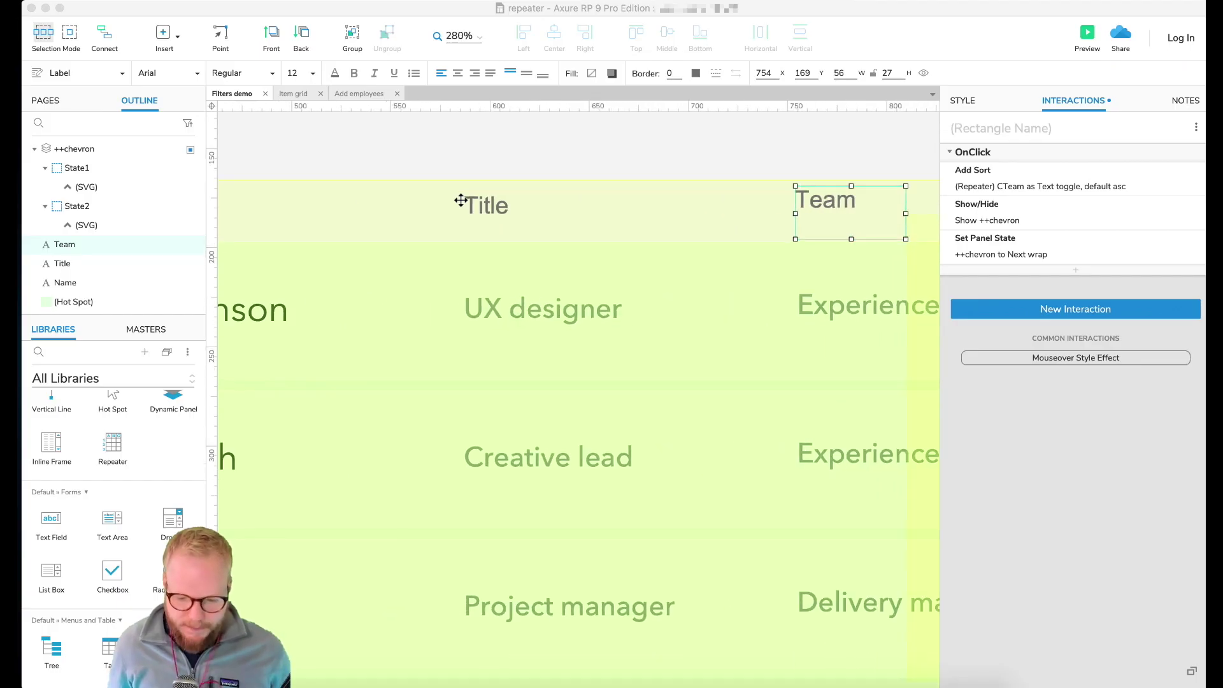
# Select the ++chevron beside Name and drag it over to the Title header.
pyautogui.hscroll(-5, 456, 213)
pyautogui.click(398, 192)
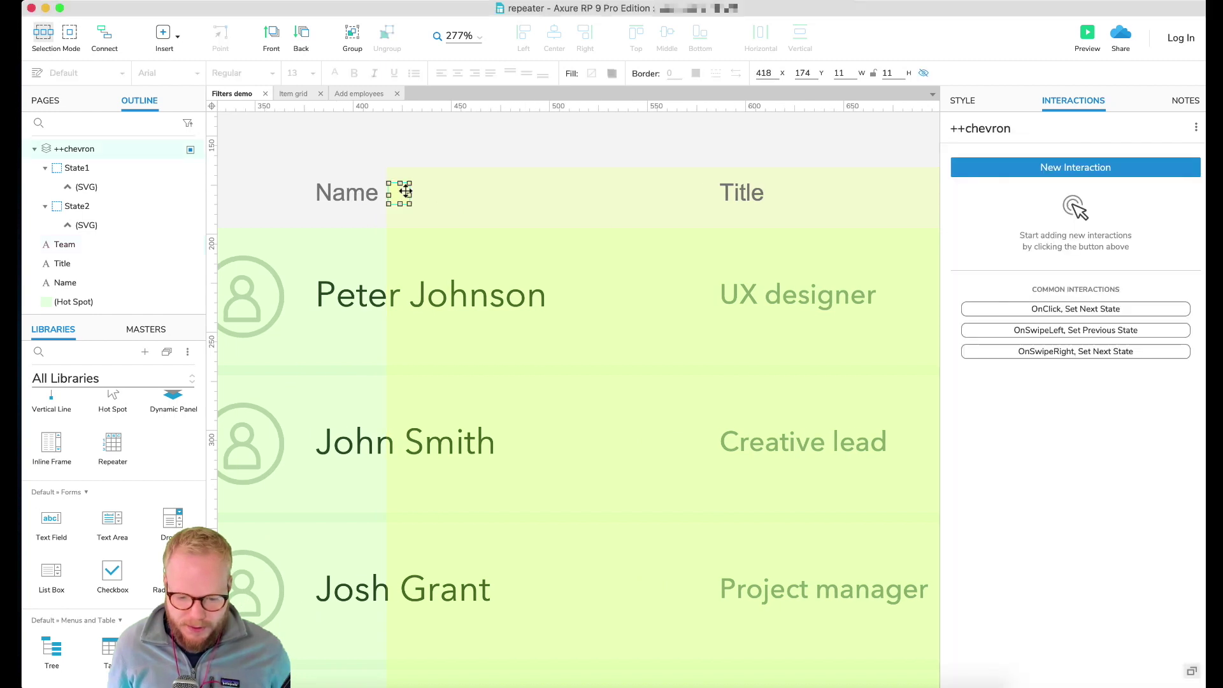
pyautogui.hscroll(2, 401, 191)
pyautogui.hscroll(4, 357, 191)
pyautogui.hscroll(-1, 293, 193)
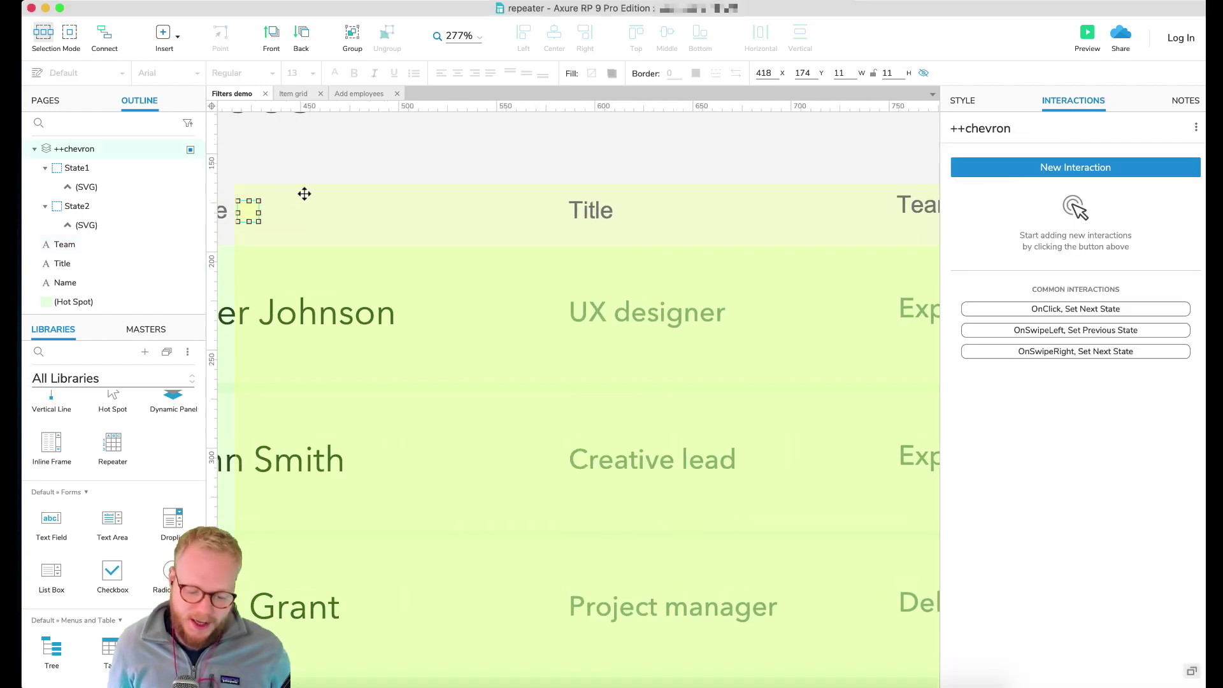
pyautogui.scroll(-2, 304, 192)
pyautogui.hscroll(-3, 293, 193)
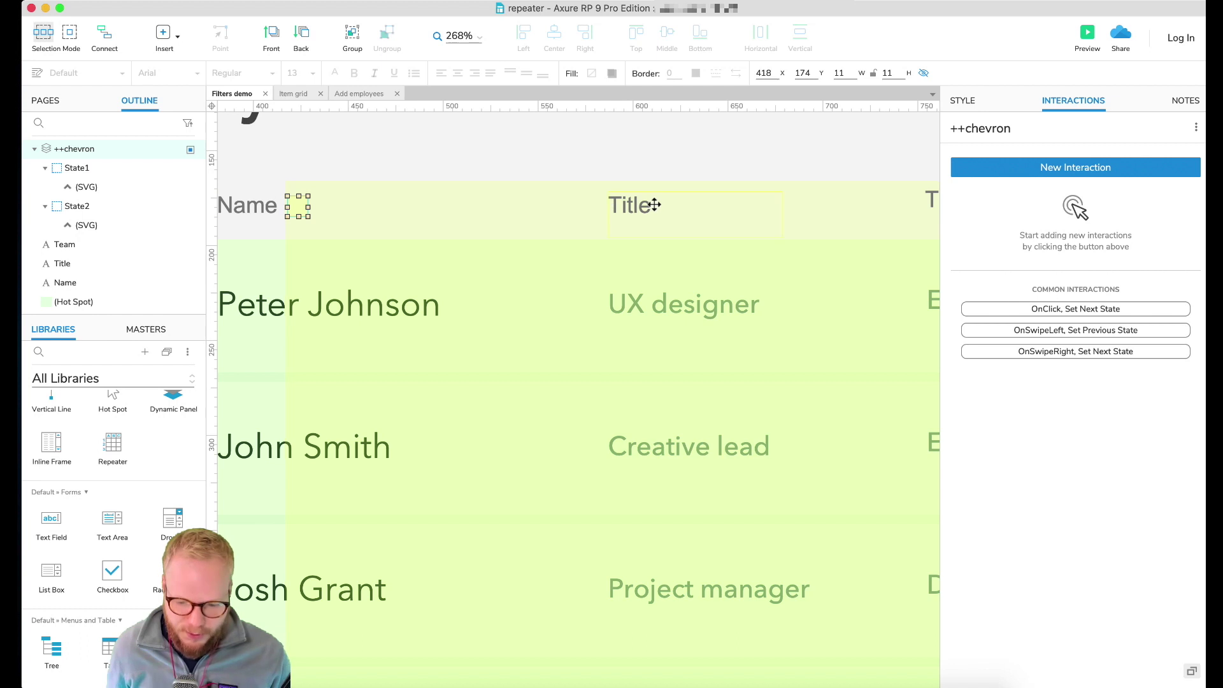
pyautogui.hscroll(-2, 321, 205)
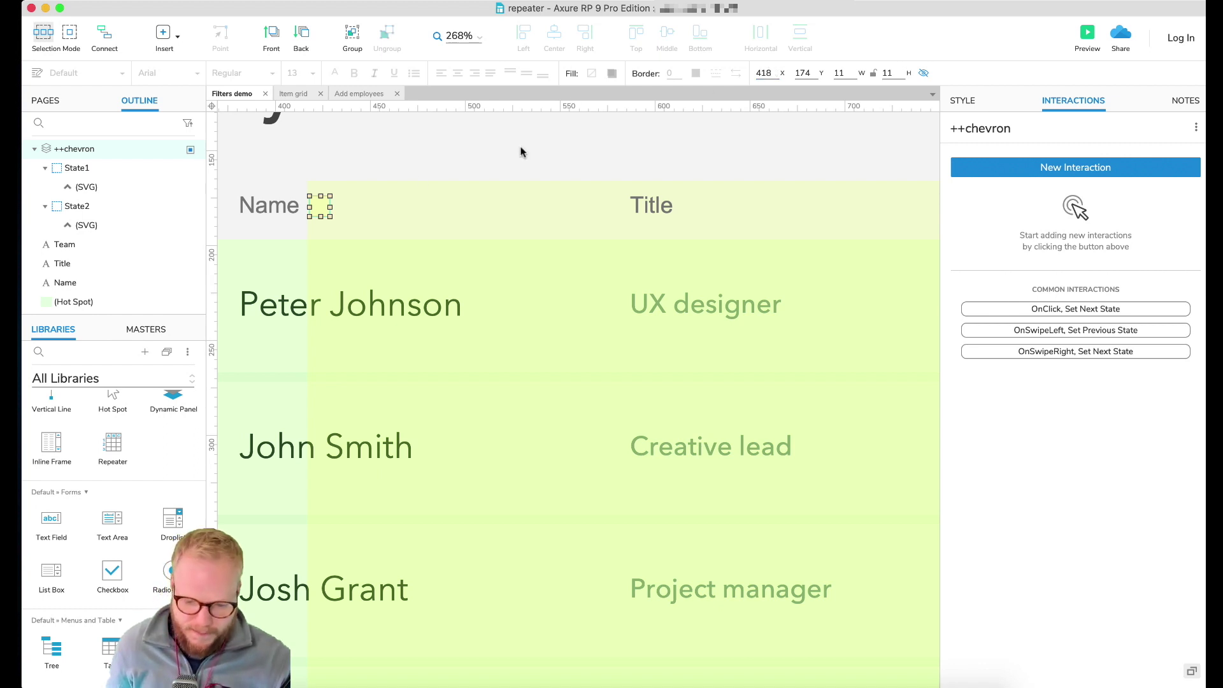
pyautogui.moveTo(318, 205); pyautogui.dragTo(694, 201)
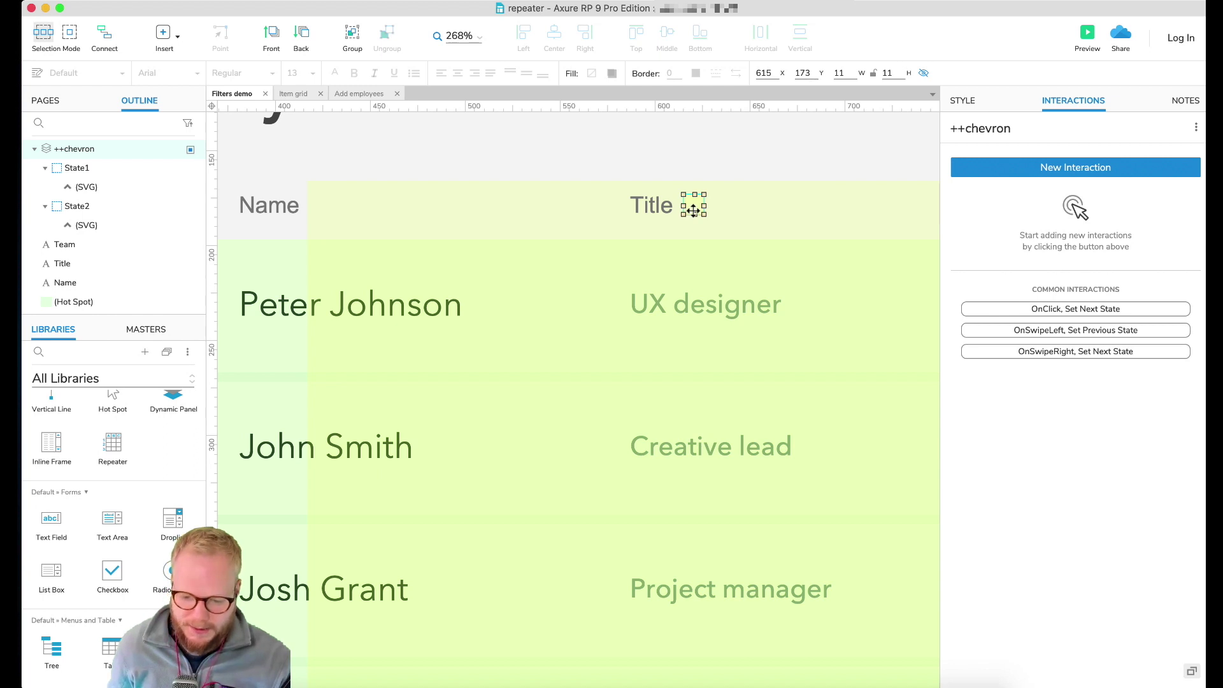
# Move the chevron beside the Team header and nudge it into line with Team's text.
pyautogui.hscroll(10, 693, 205)
pyautogui.moveTo(306, 208); pyautogui.dragTo(639, 200)
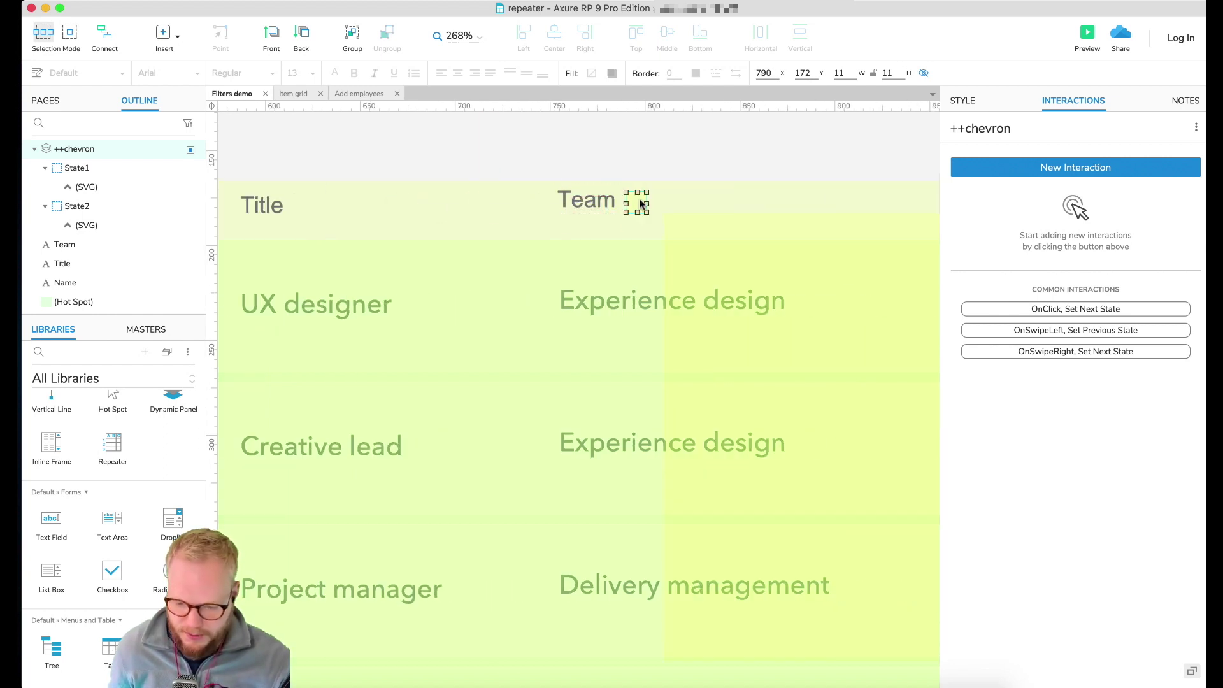
pyautogui.press('Down')
pyautogui.press('Down')
pyautogui.press('Down')
pyautogui.press('Down')
pyautogui.press('Down')
pyautogui.press('Down')
pyautogui.press('Up')
pyautogui.press('Up')
pyautogui.press('Up')
pyautogui.press('Up')
pyautogui.press('Up')
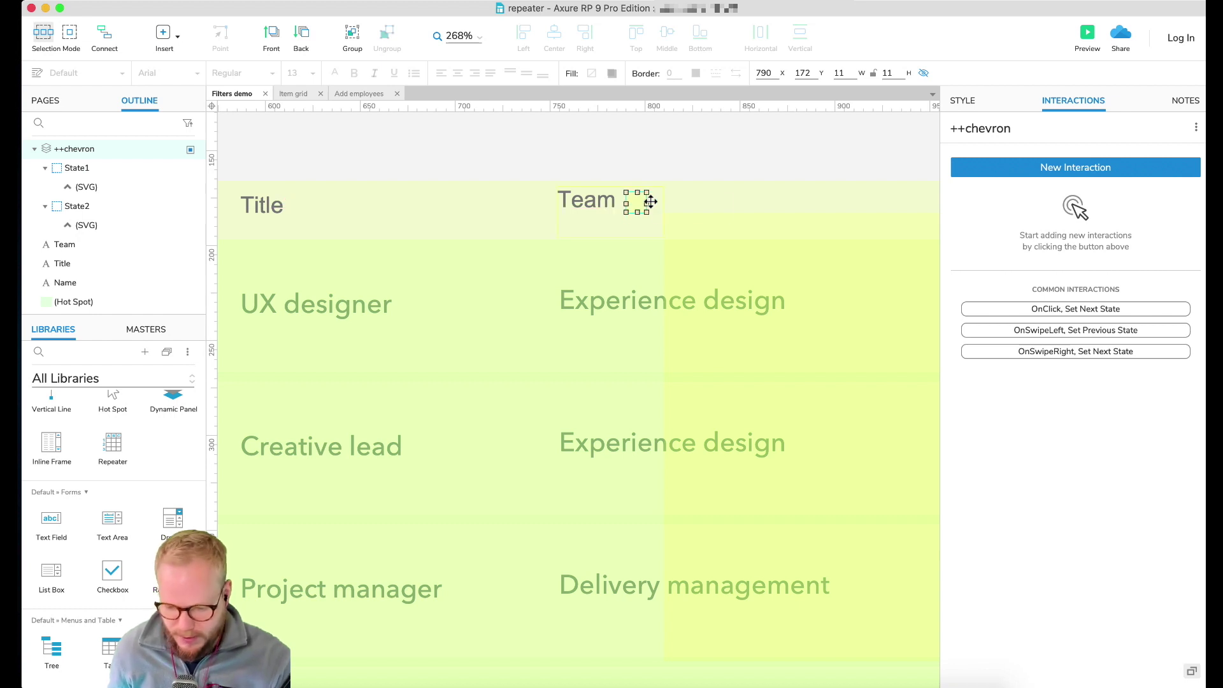
pyautogui.press('Right')
pyautogui.press('Right')
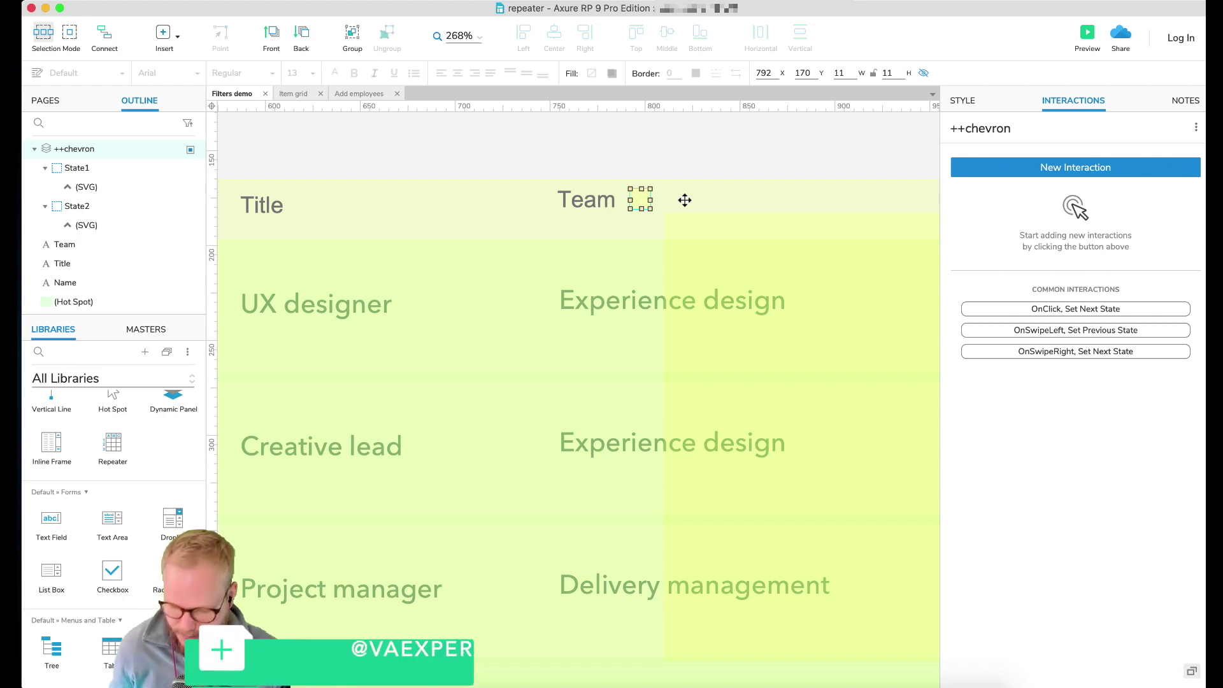
pyautogui.hscroll(-5, 638, 202)
pyautogui.hscroll(-20, 639, 202)
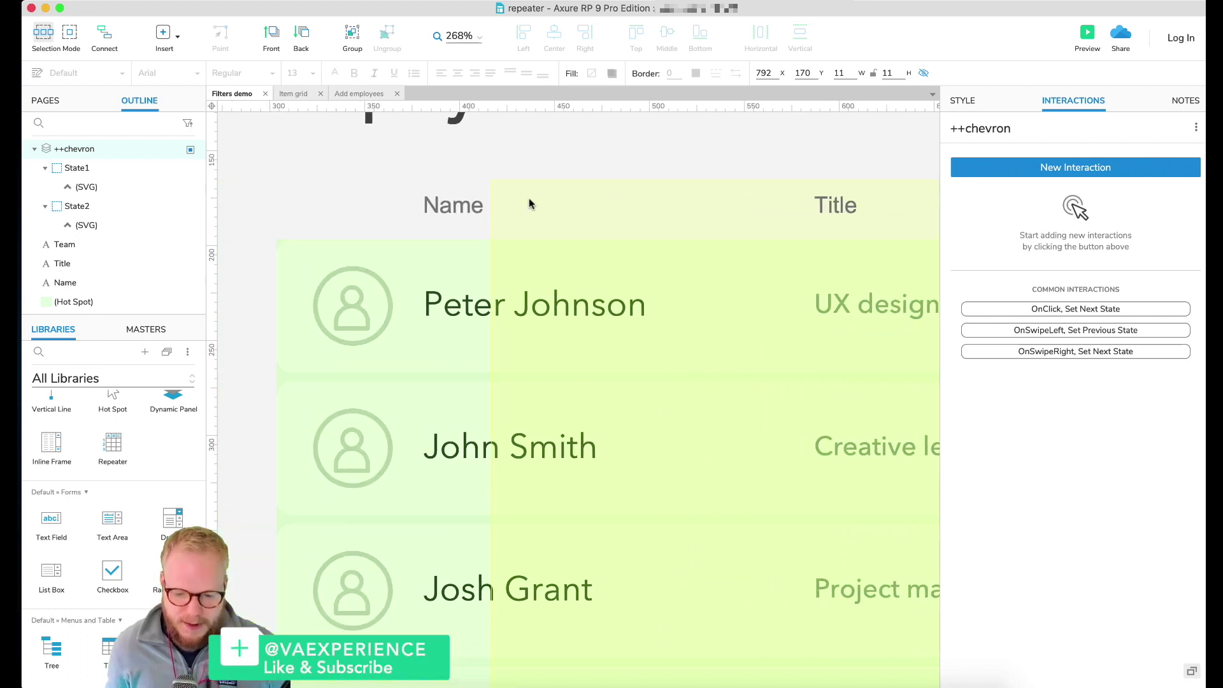
pyautogui.click(472, 205)
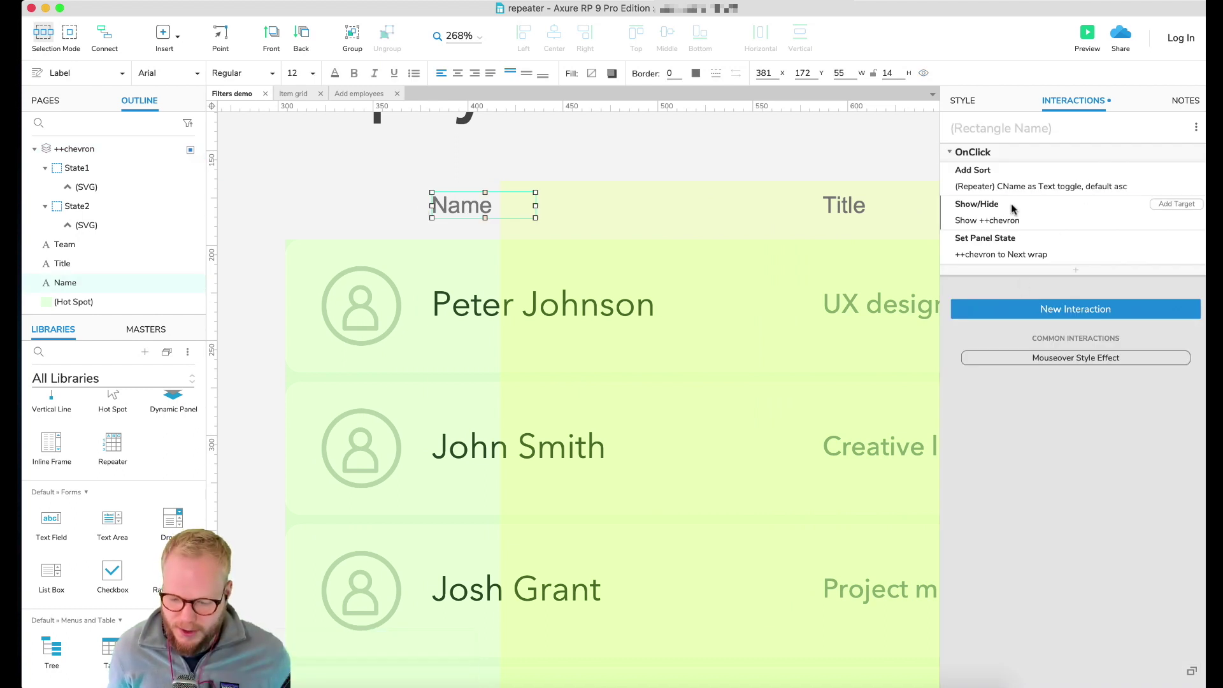
# Add a Move action to Name's click moving ++chevron to 615,173.
pyautogui.click(1096, 181)
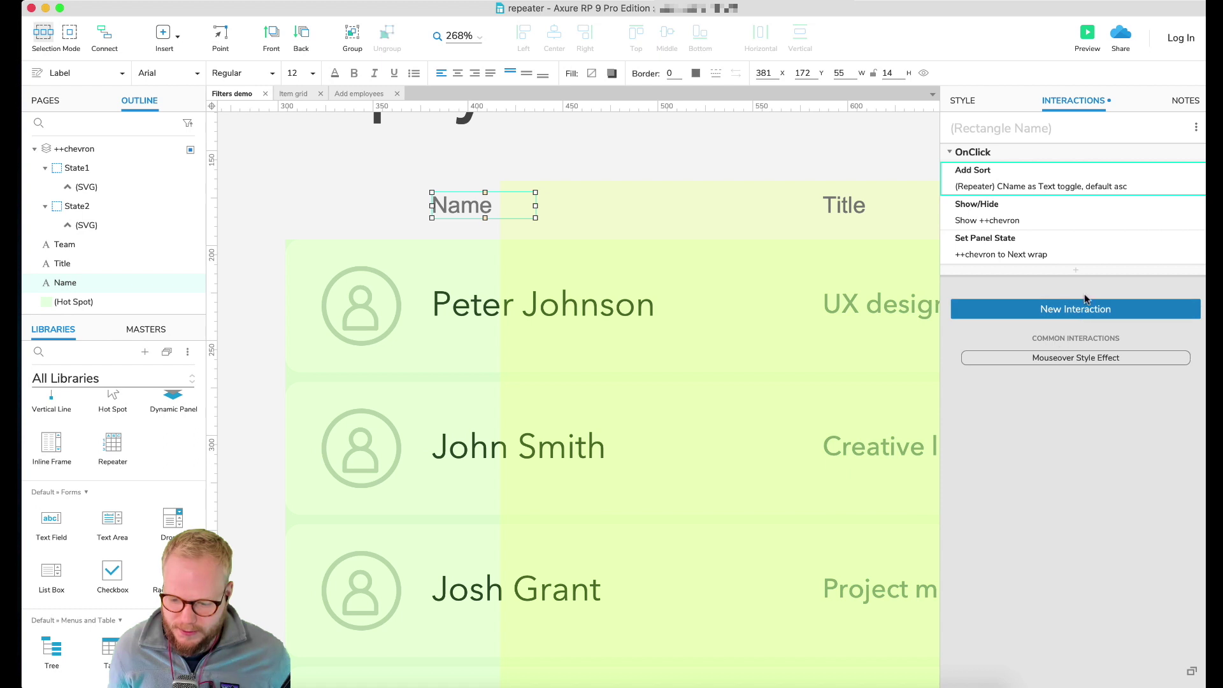
pyautogui.click(1085, 271)
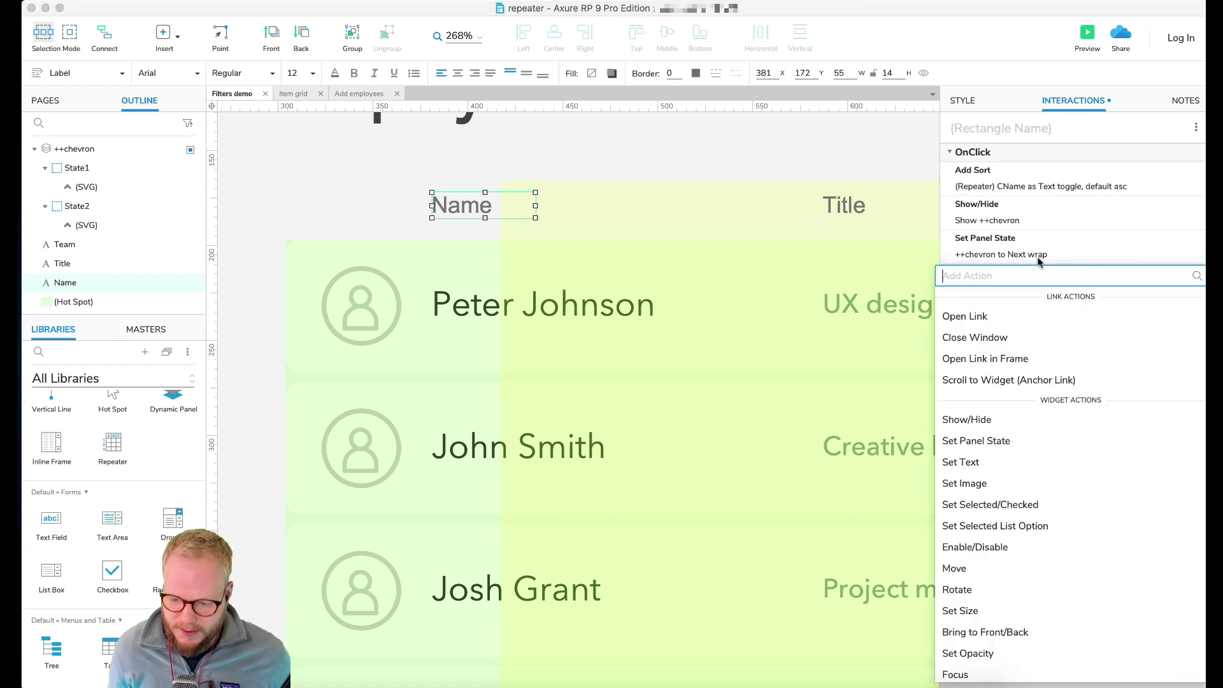
pyautogui.click(958, 568)
pyautogui.click(1005, 370)
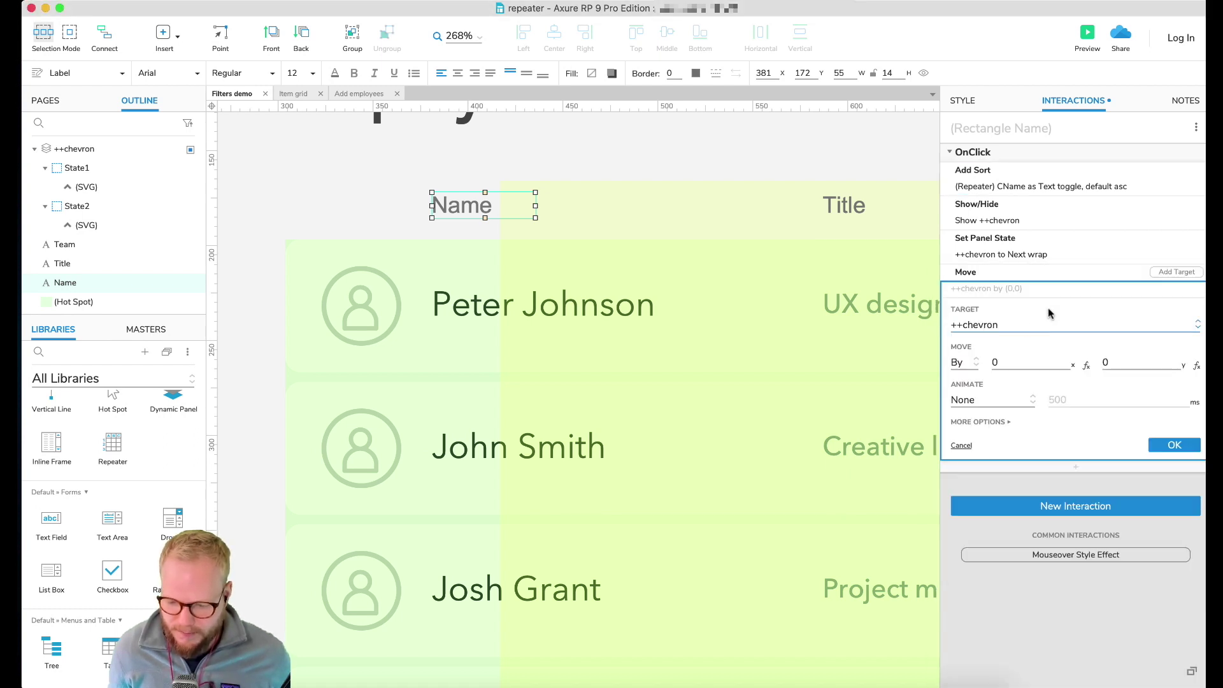
pyautogui.moveTo(1010, 366); pyautogui.dragTo(957, 363)
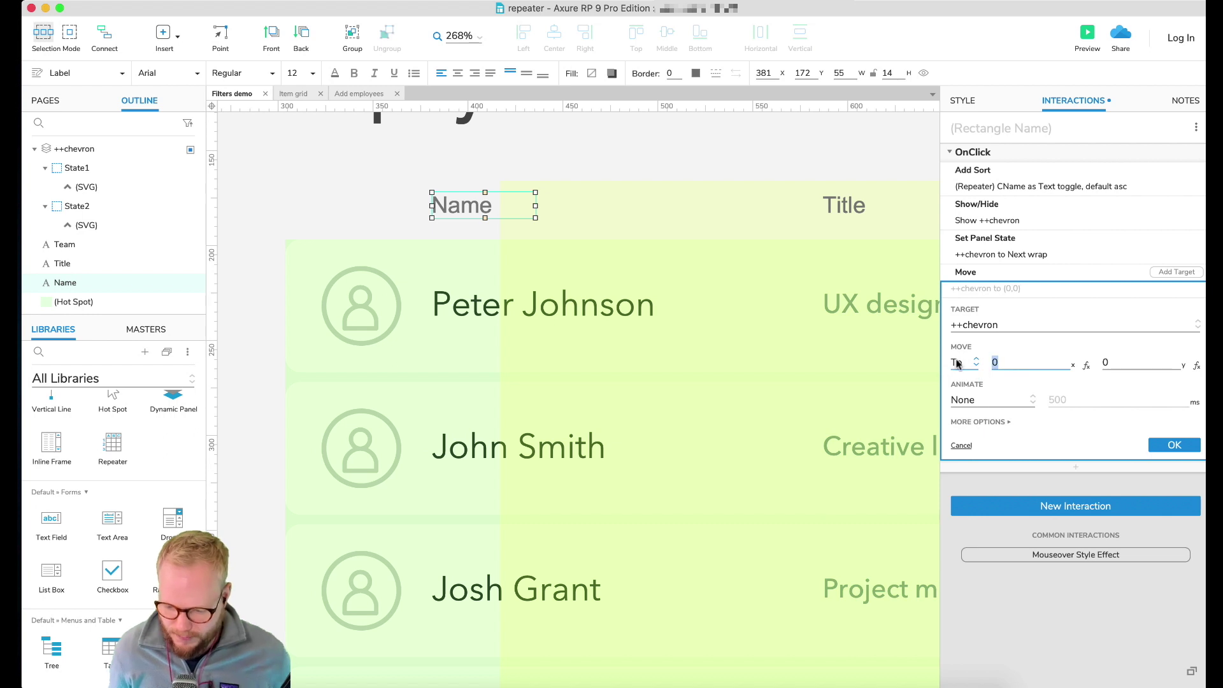
pyautogui.write('615')
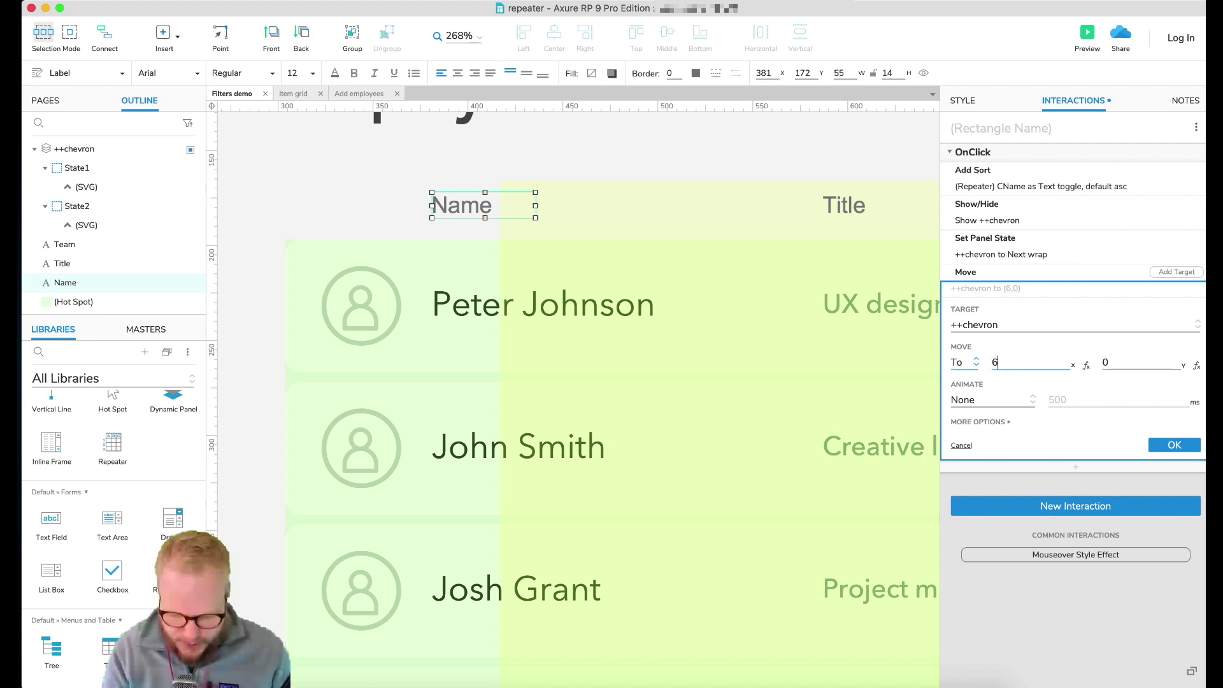
pyautogui.press('Tab')
pyautogui.write('173')
pyautogui.press('Return')
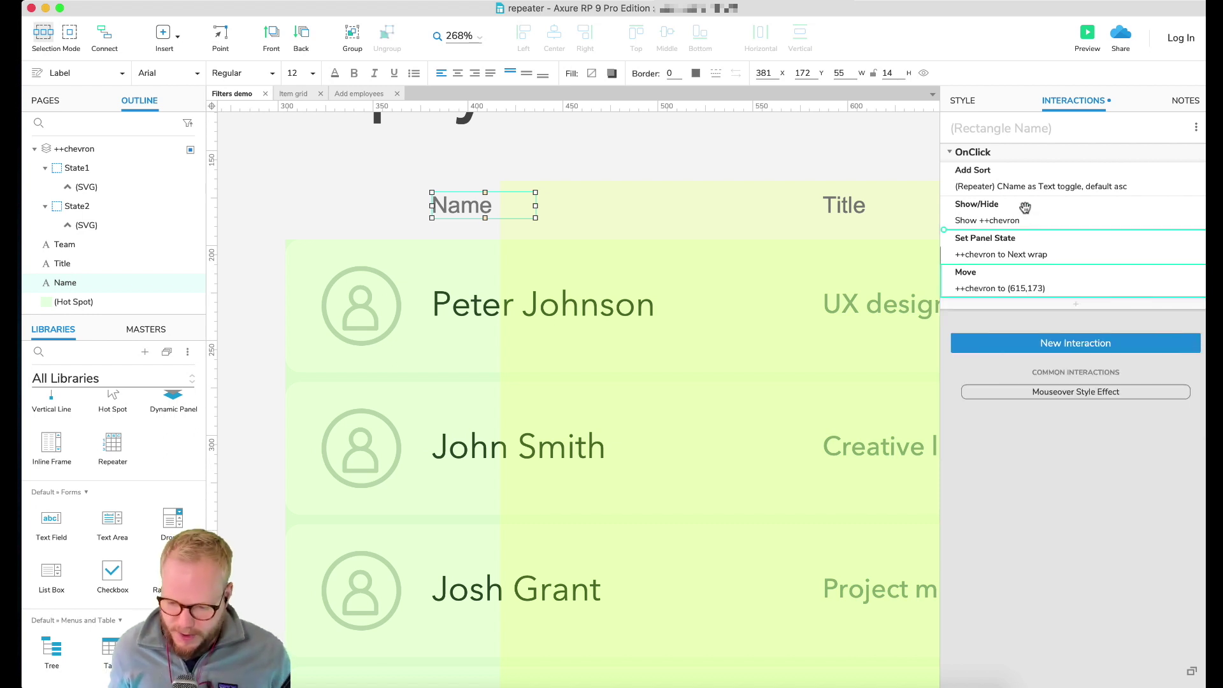
# Paste the Move action into Title's click above Show/Hide, set x 792 for Team, and preview.
pyautogui.click(835, 234)
pyautogui.hscroll(3, 836, 235)
pyautogui.hotkey('ctrl', 'v')
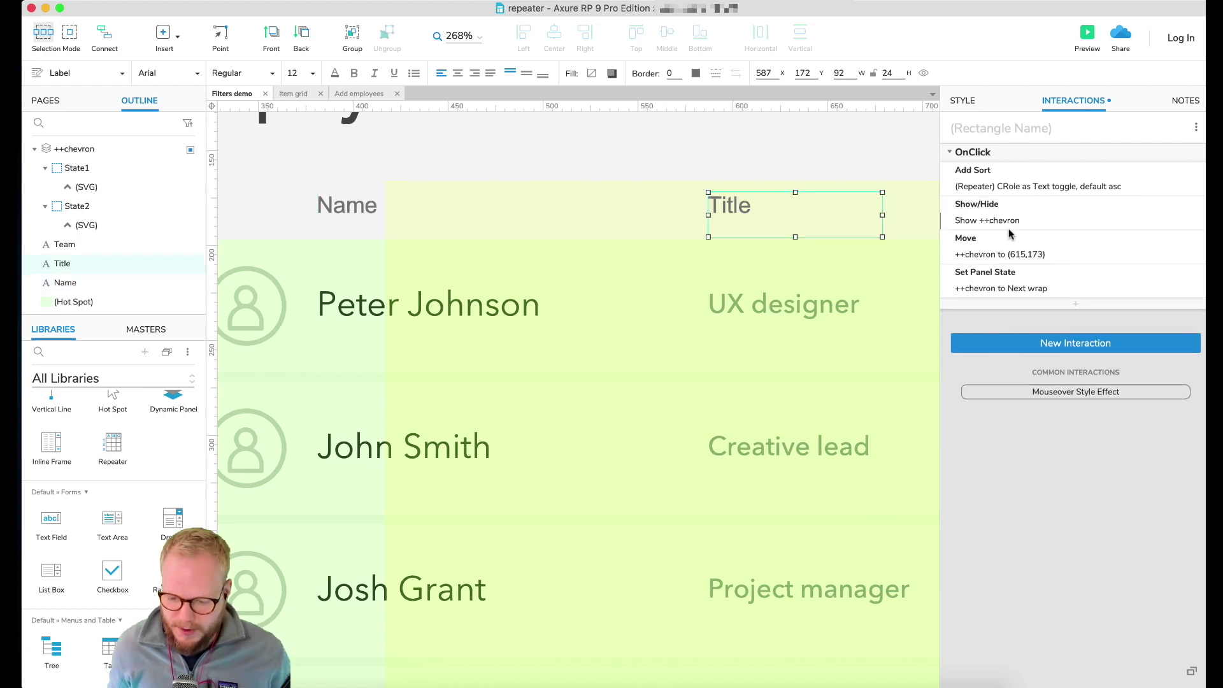
pyautogui.moveTo(1006, 238); pyautogui.dragTo(1006, 204)
pyautogui.click(1007, 220)
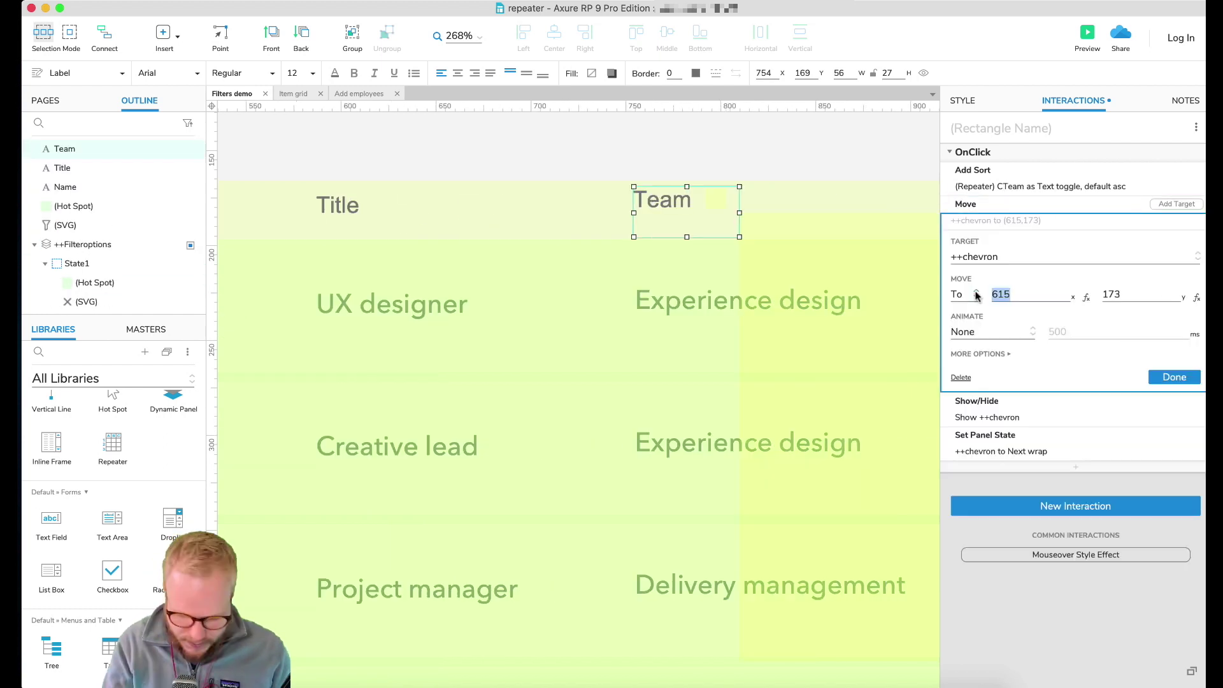
pyautogui.write('792')
pyautogui.press('Return')
pyautogui.click(715, 203)
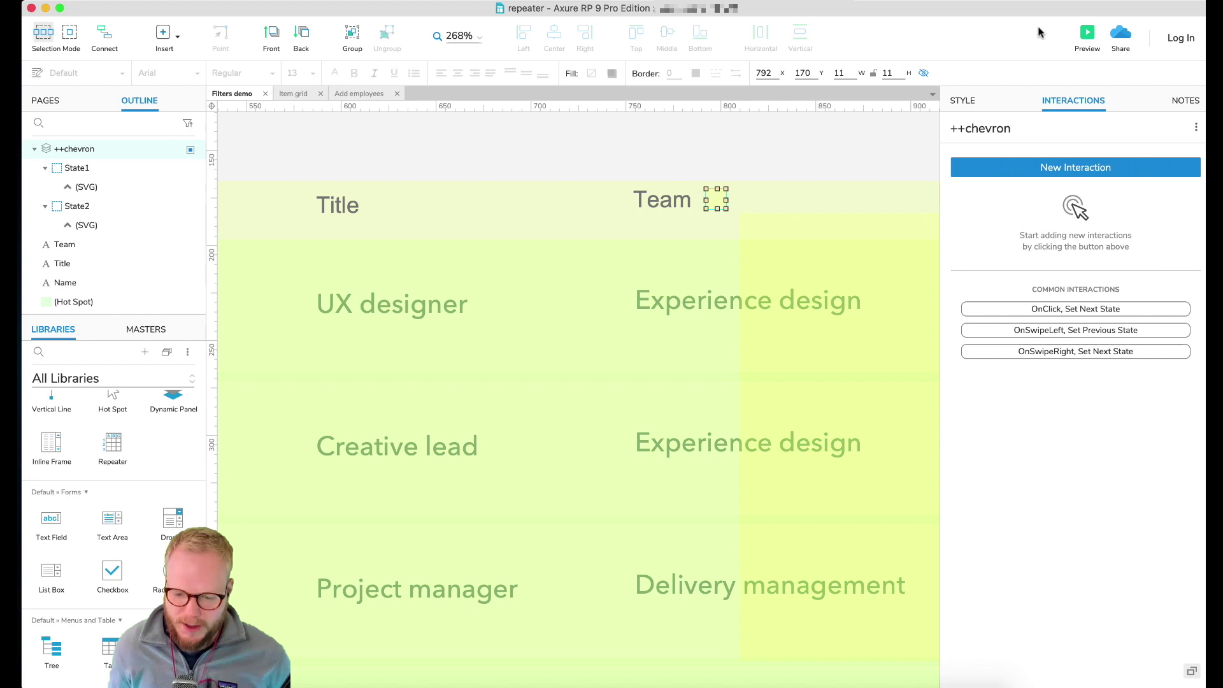
pyautogui.press('super+period')
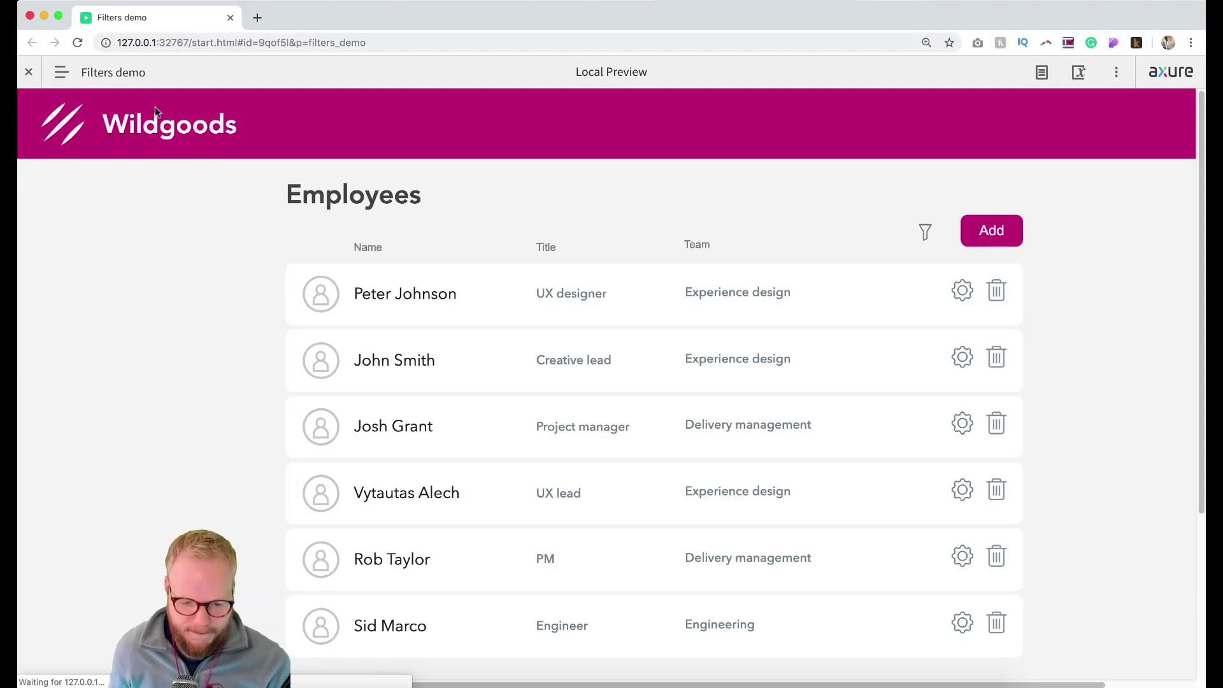
# Hide the preview toolbar, repeatedly sort by Name, Title and Team, then close the preview.
pyautogui.click(29, 71)
pyautogui.click(376, 220)
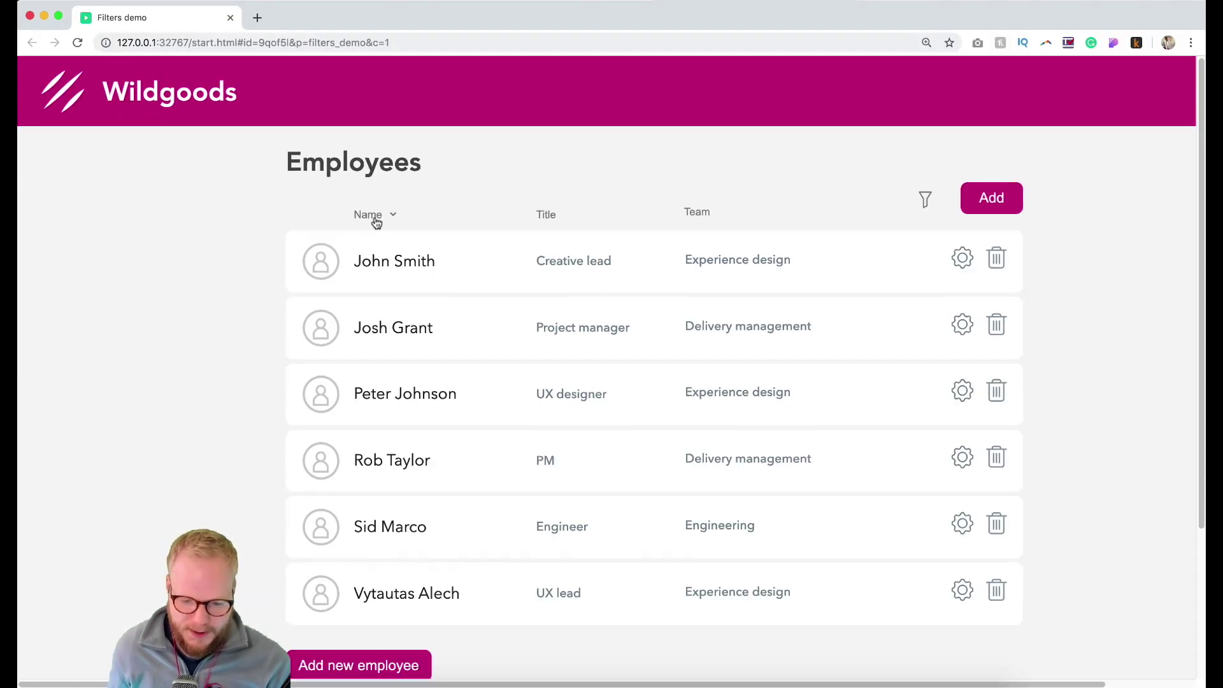
pyautogui.click(557, 220)
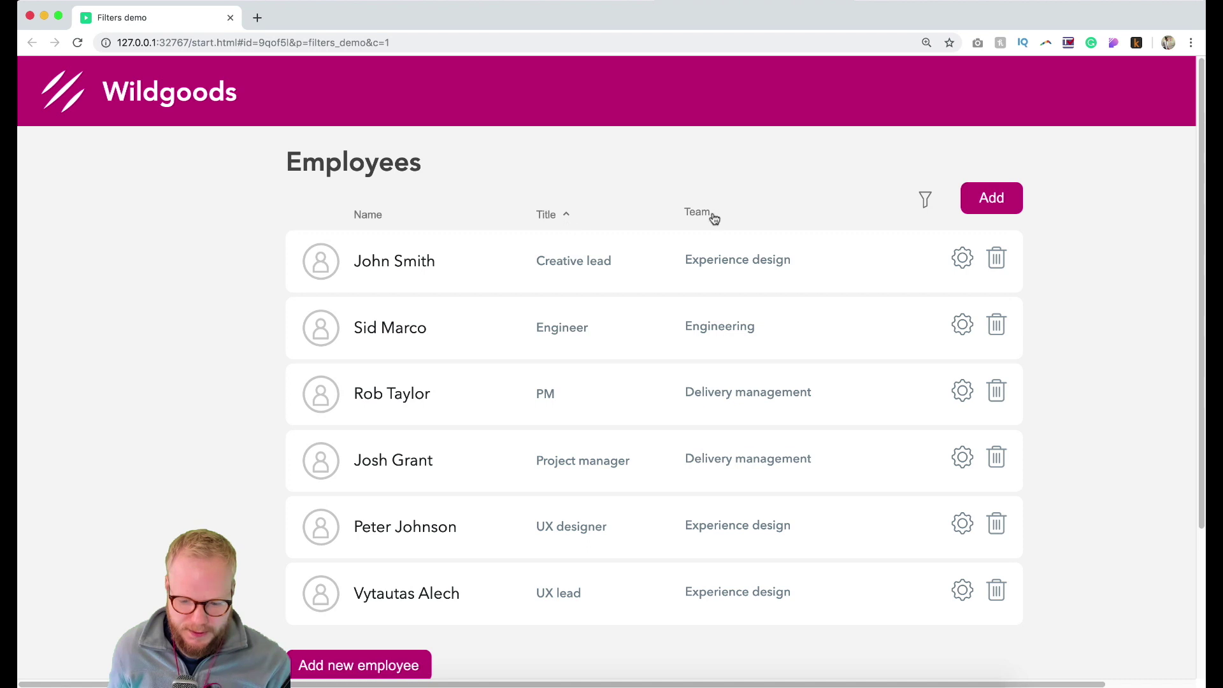
pyautogui.click(709, 219)
pyautogui.click(580, 219)
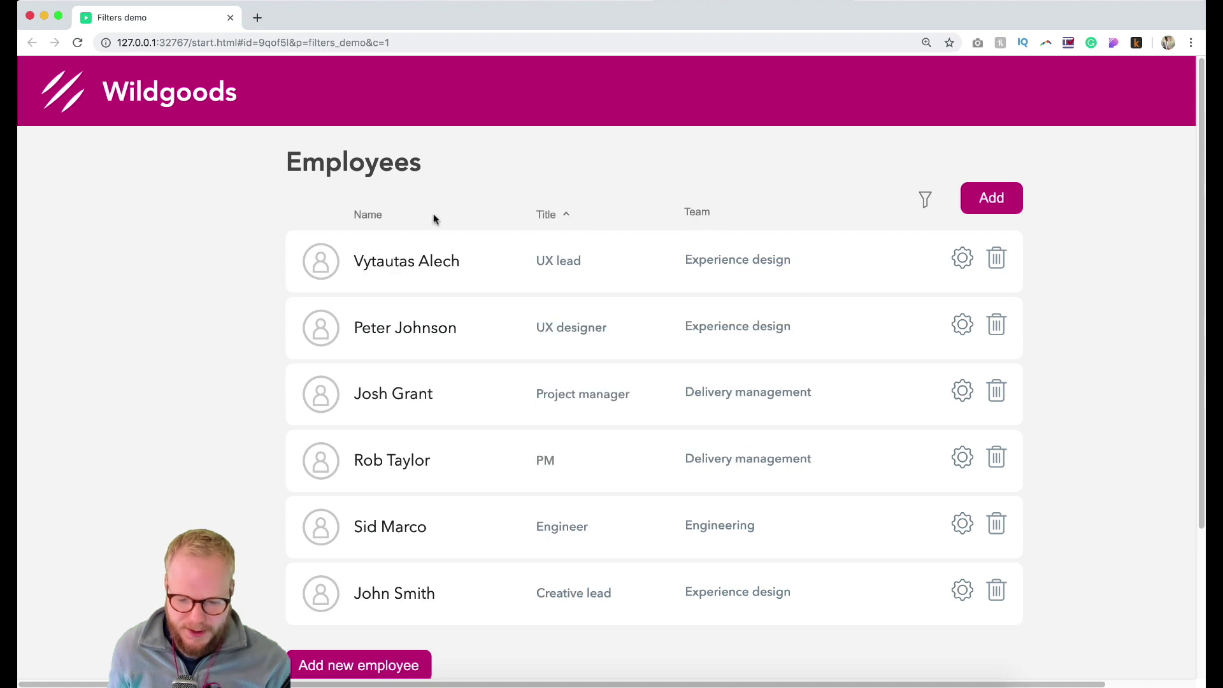
pyautogui.click(360, 218)
pyautogui.click(579, 218)
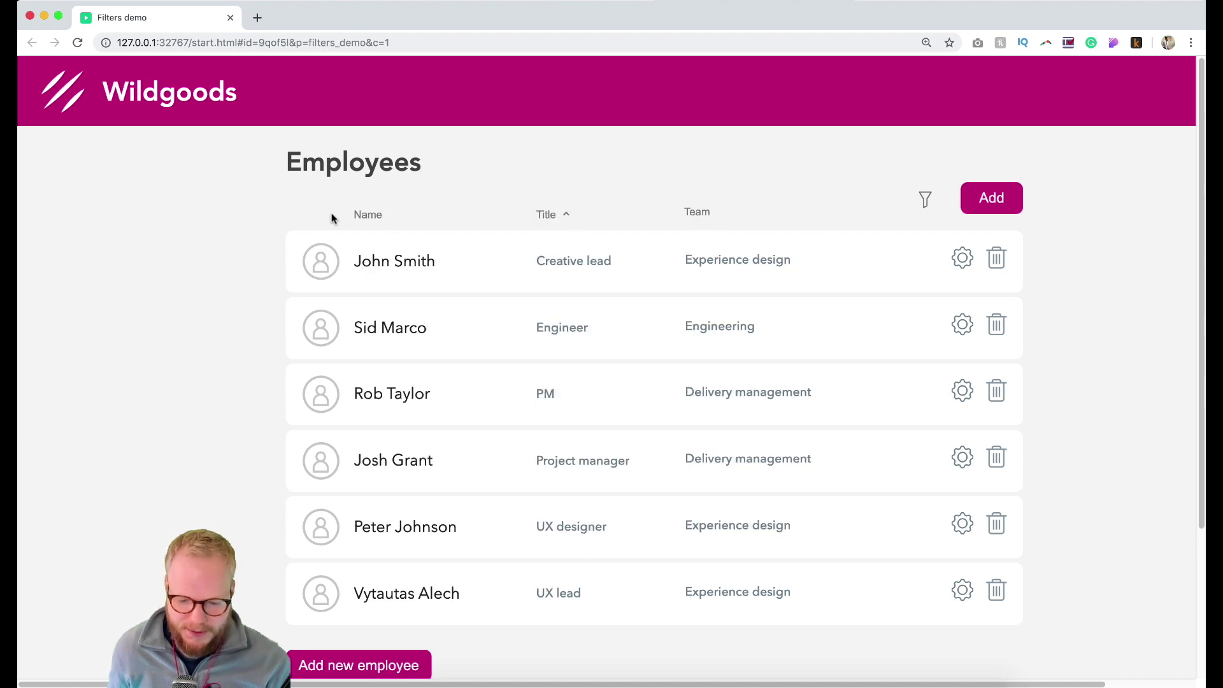
pyautogui.click(376, 216)
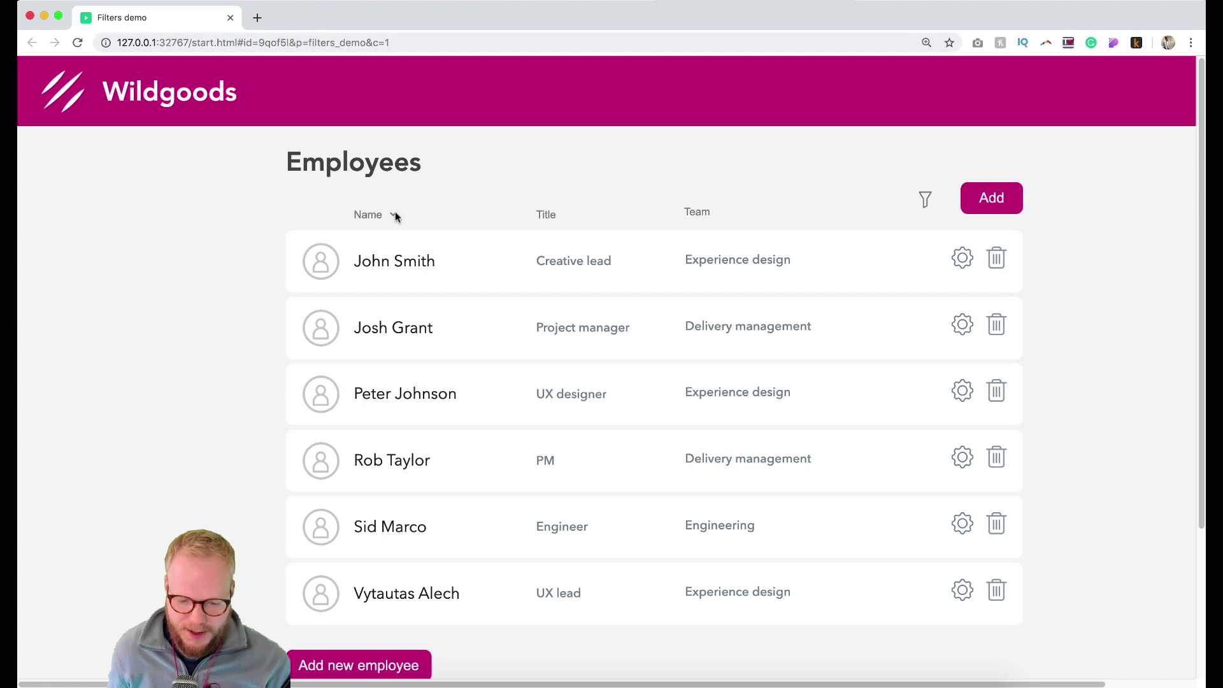
pyautogui.click(697, 217)
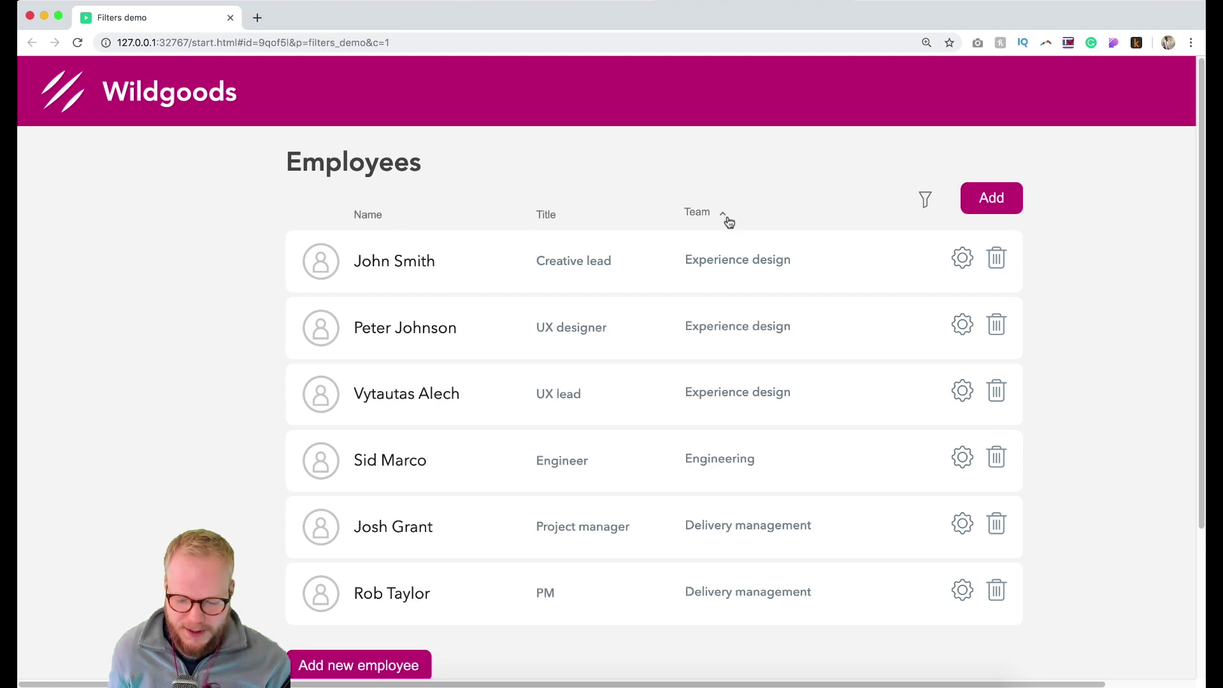
pyautogui.click(698, 217)
pyautogui.click(708, 218)
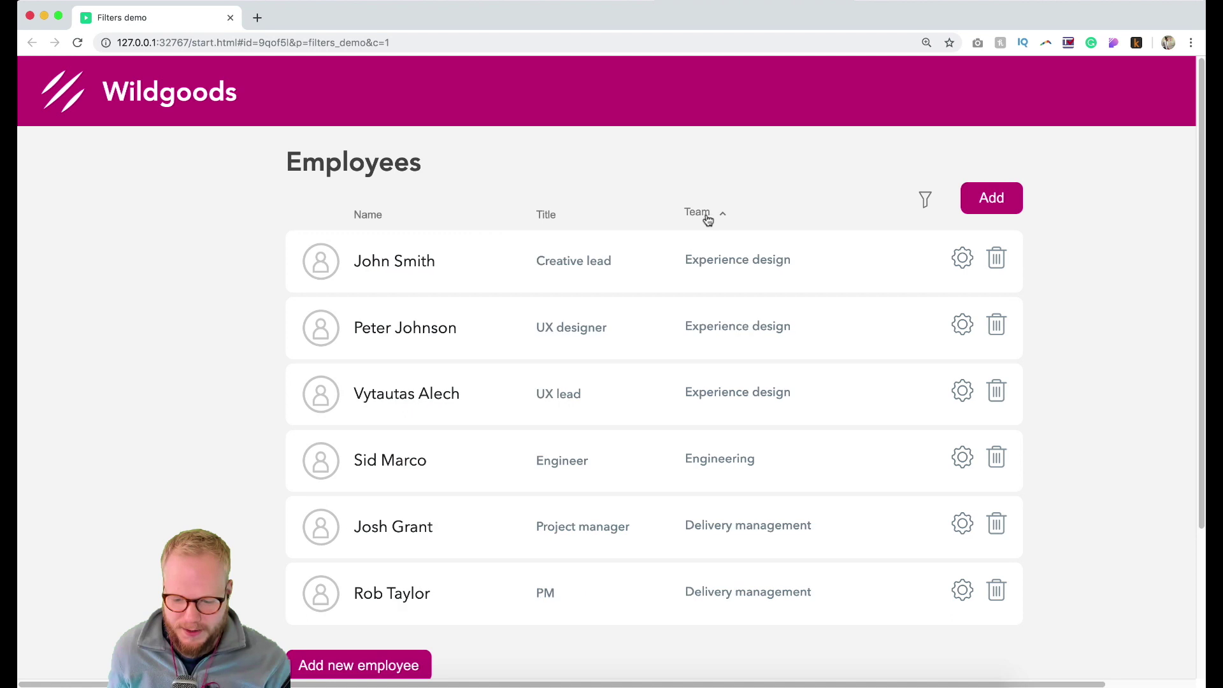
pyautogui.click(694, 215)
pyautogui.click(545, 217)
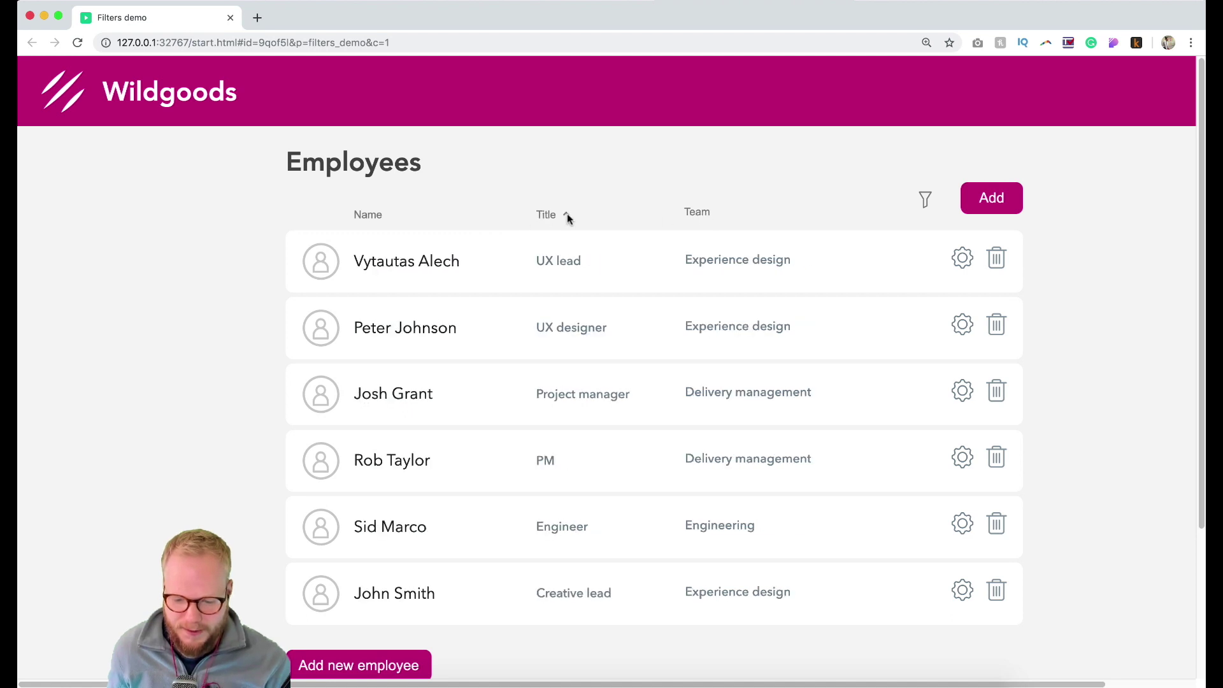
pyautogui.click(401, 217)
pyautogui.click(548, 217)
pyautogui.click(697, 216)
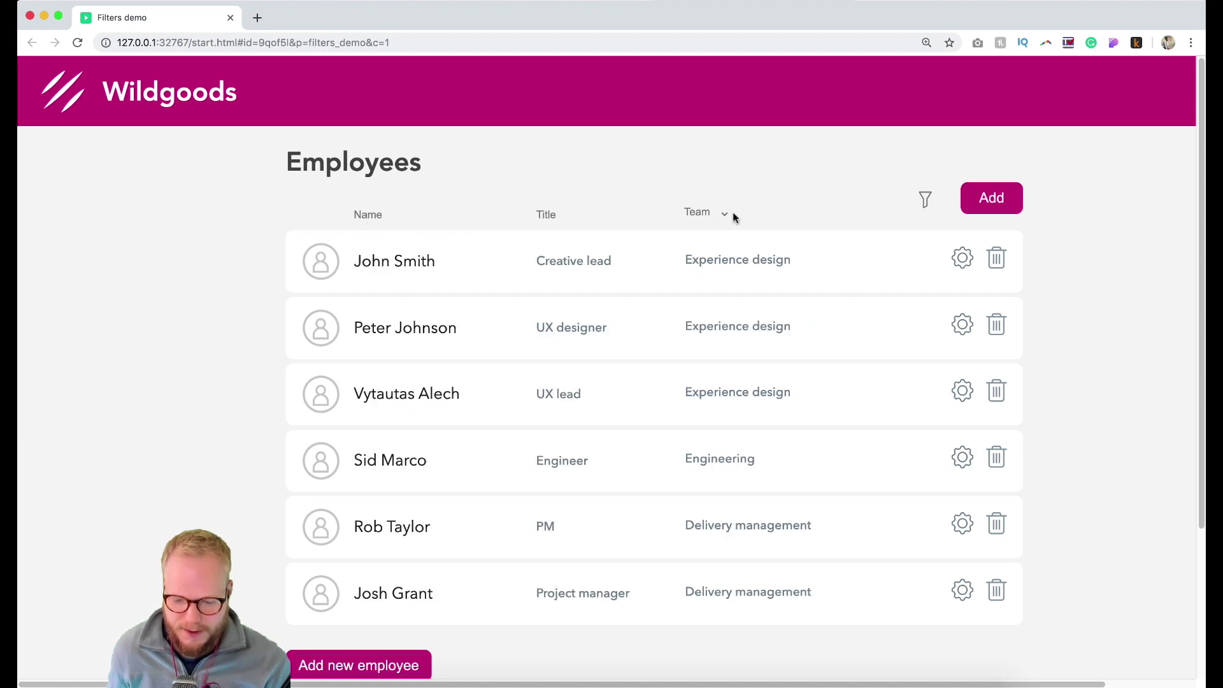
pyautogui.click(231, 18)
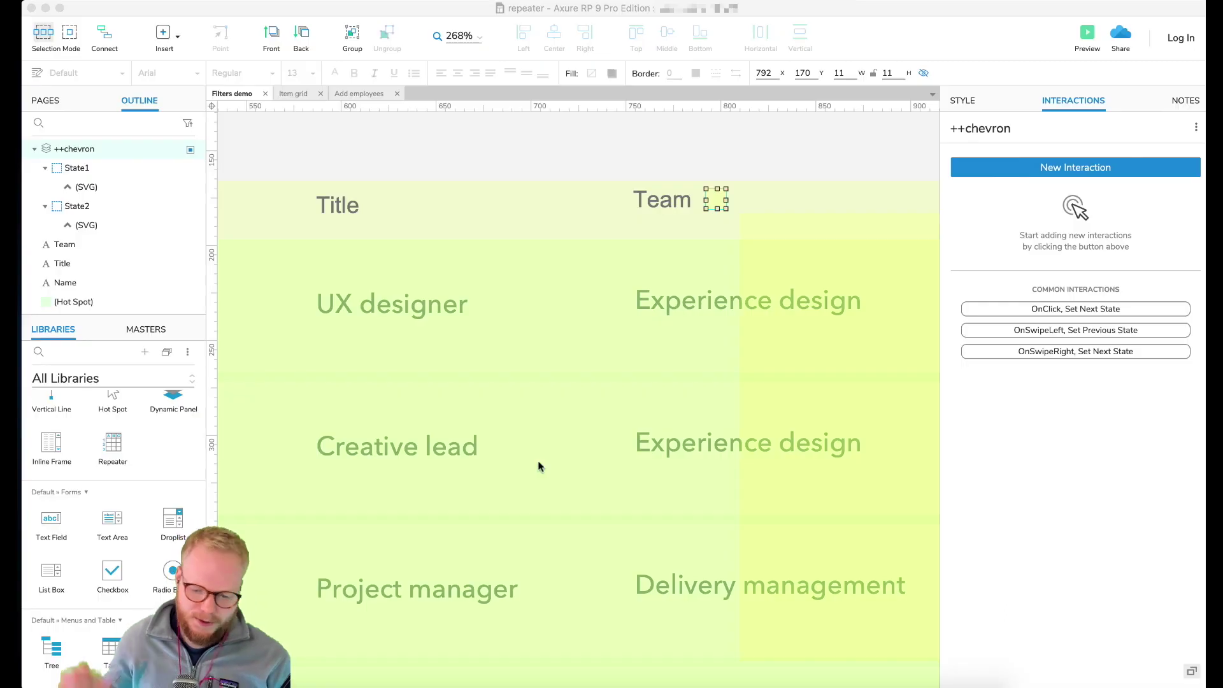
# Add a Set Panel State action resetting ++chevron to State1 right after Name's Move step.
pyautogui.hscroll(-10, 515, 344)
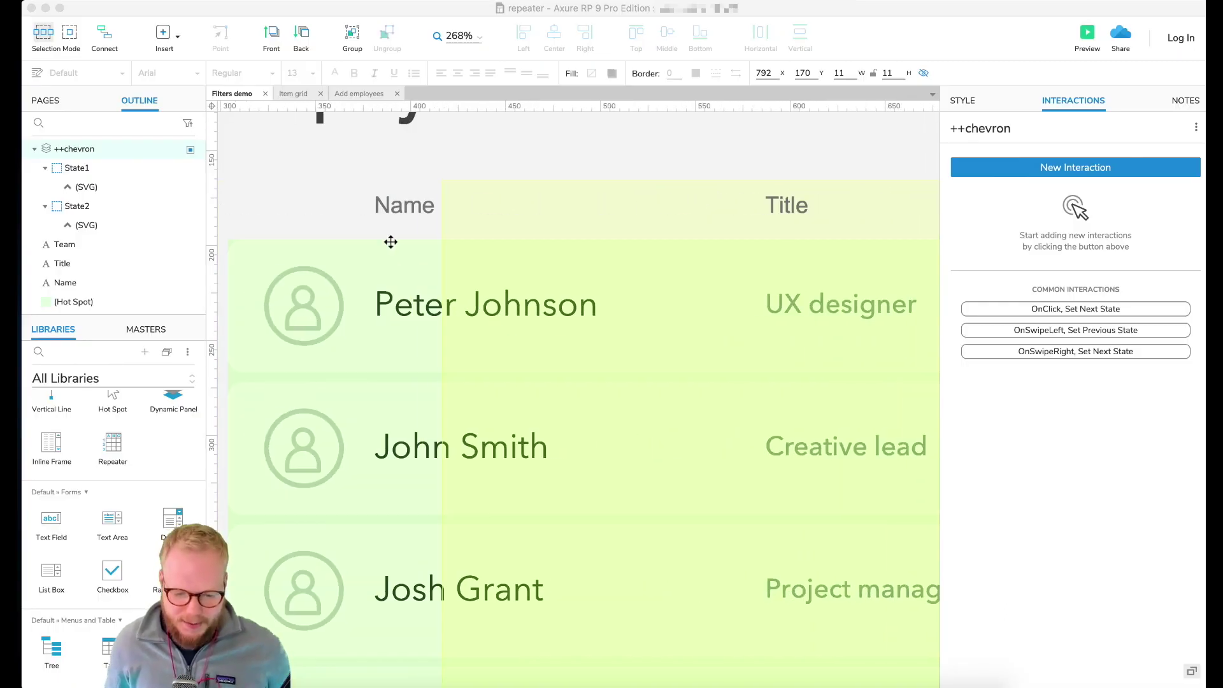
pyautogui.click(446, 210)
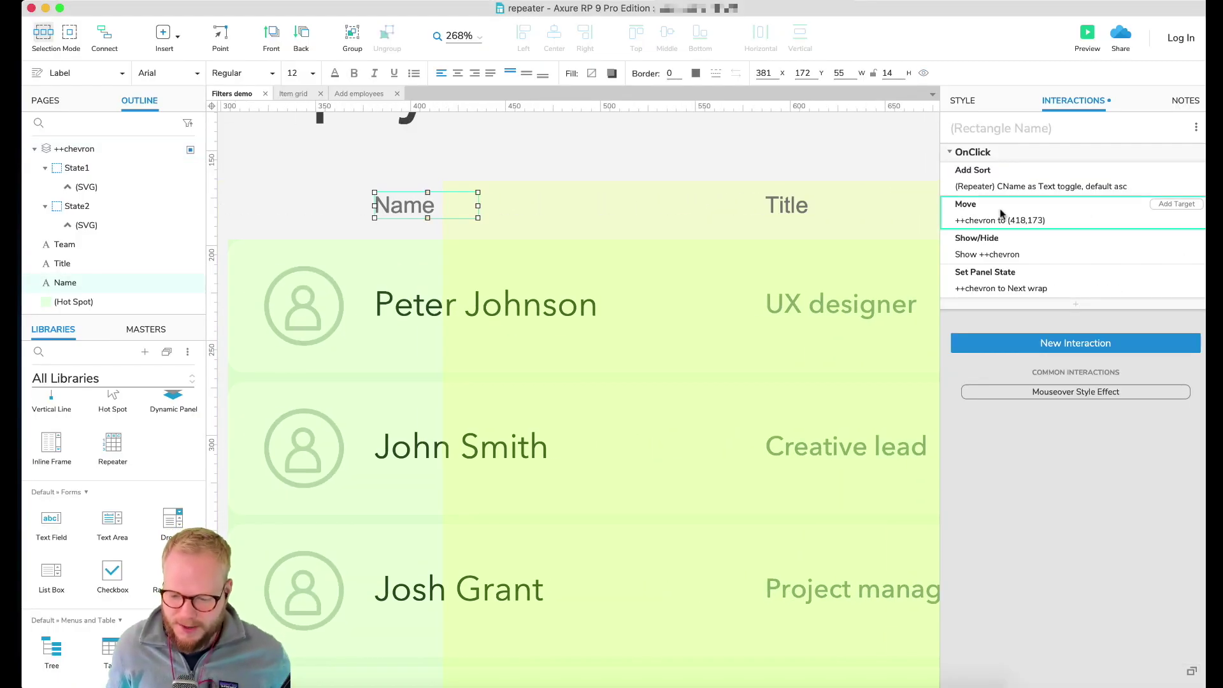
pyautogui.click(1010, 249)
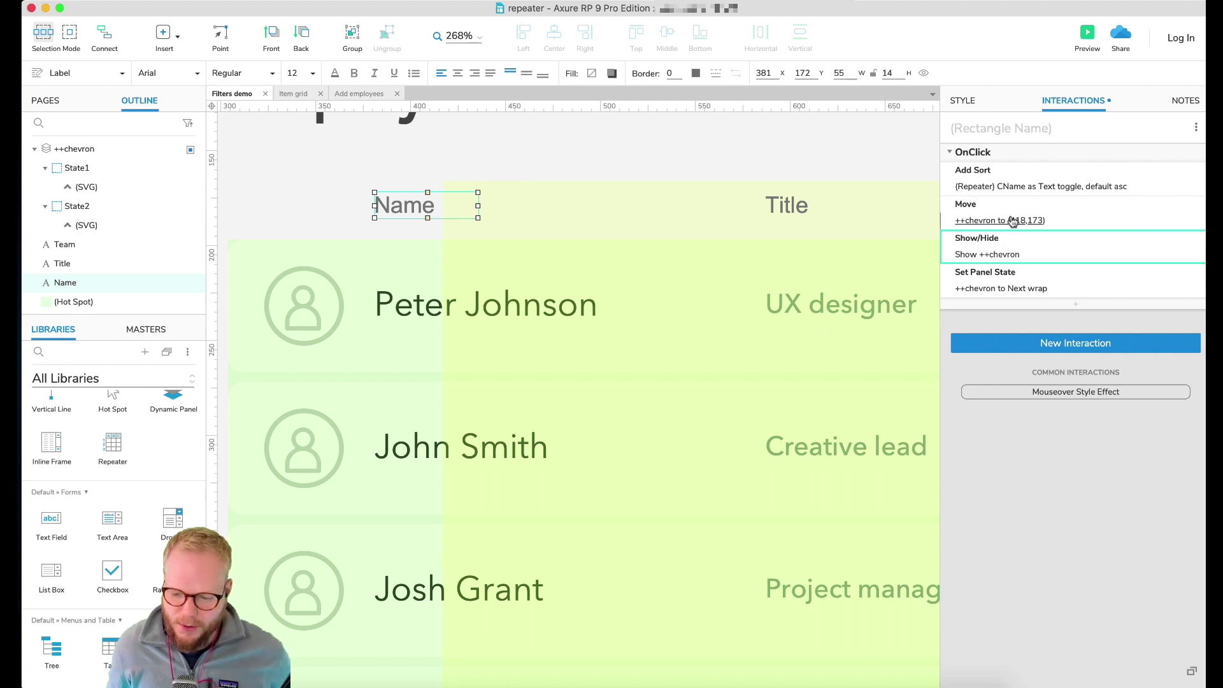
pyautogui.click(1018, 220)
pyautogui.click(1075, 344)
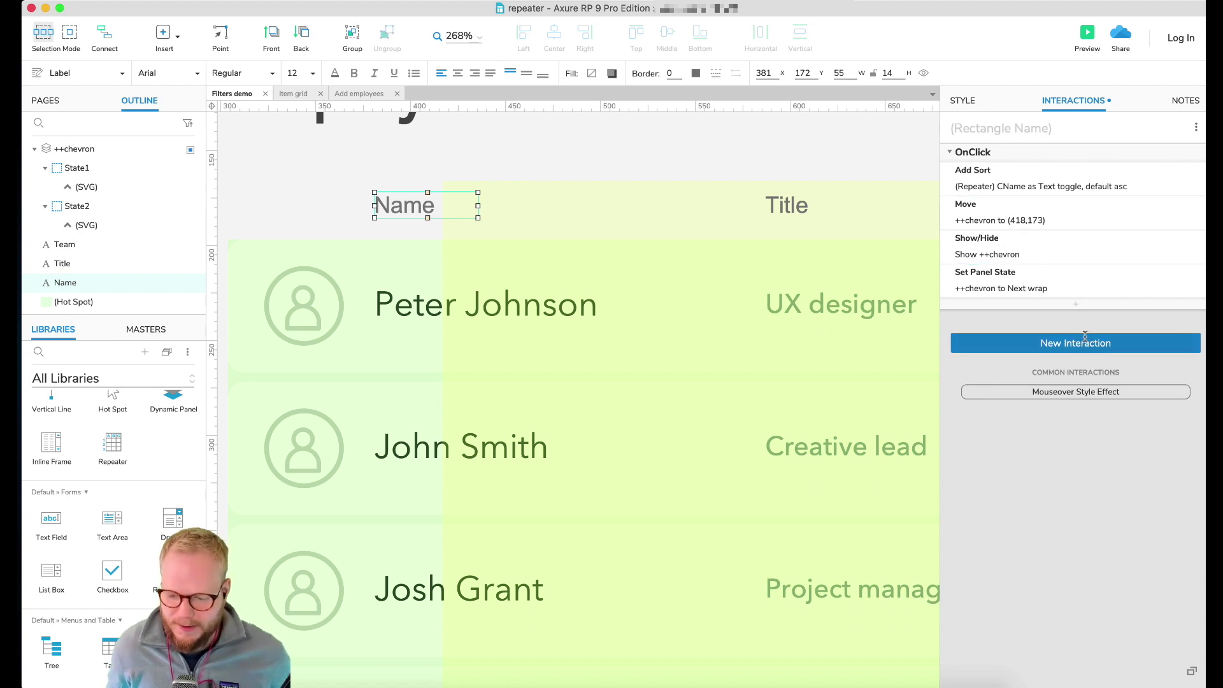
pyautogui.click(1036, 251)
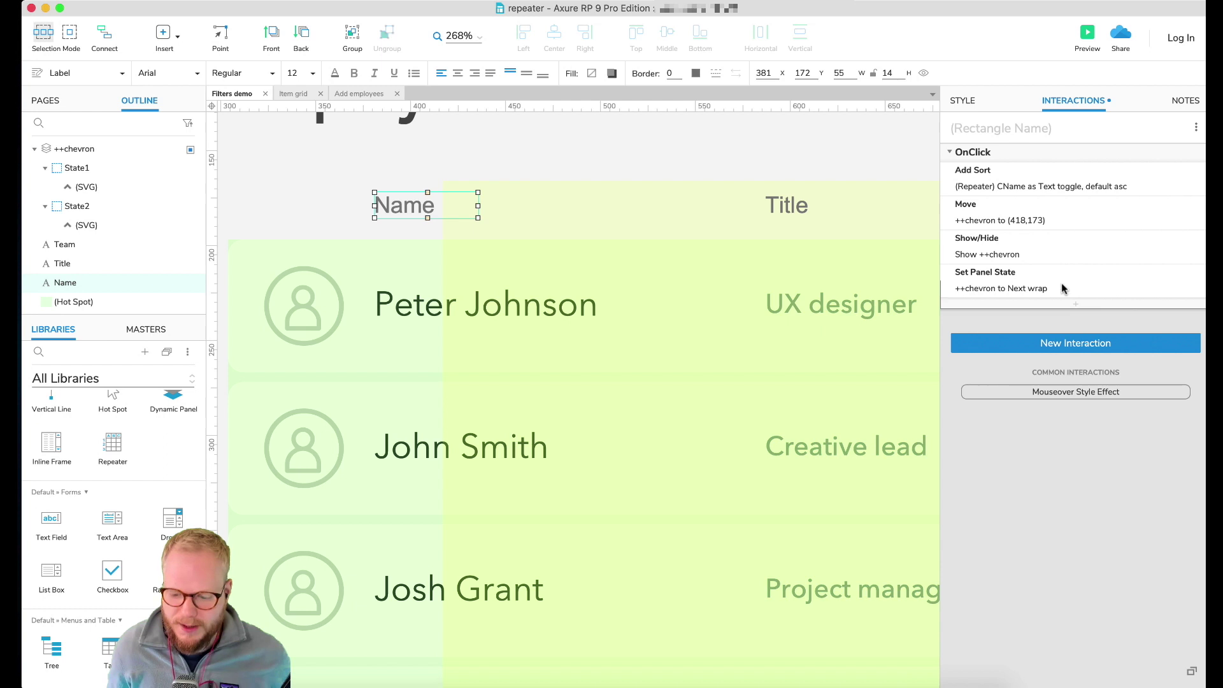
pyautogui.click(1075, 304)
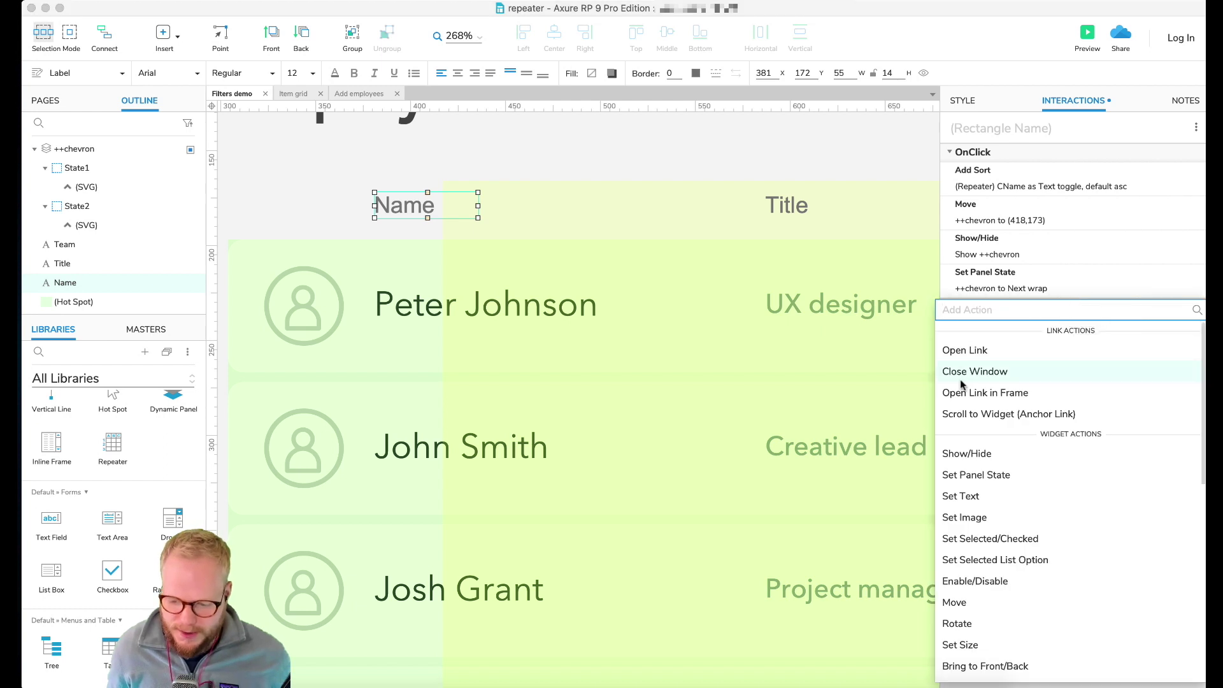
pyautogui.click(993, 476)
pyautogui.click(1004, 383)
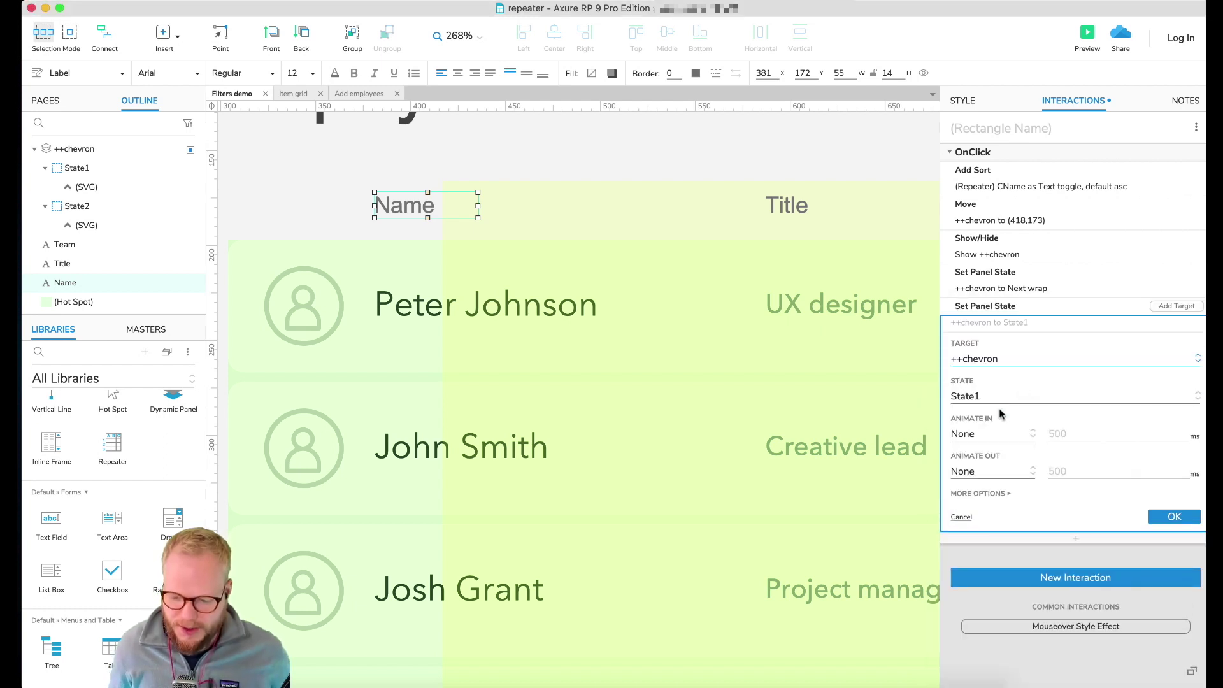
pyautogui.click(1174, 500)
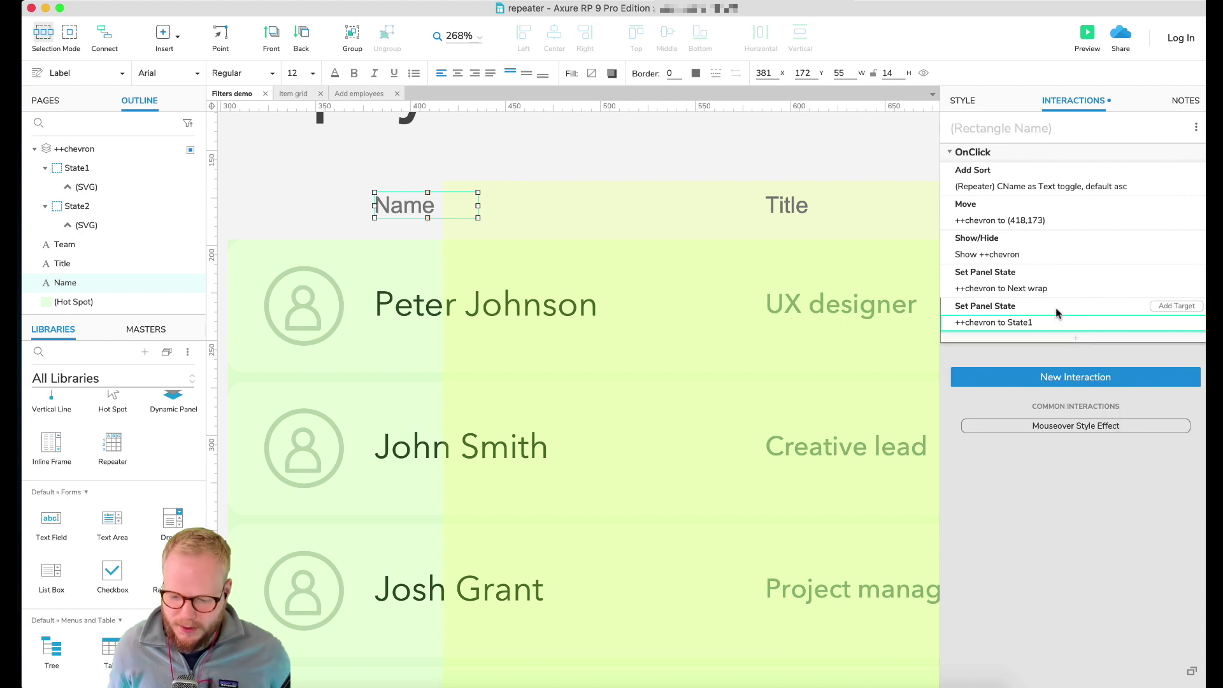
pyautogui.moveTo(1027, 312); pyautogui.dragTo(1009, 243)
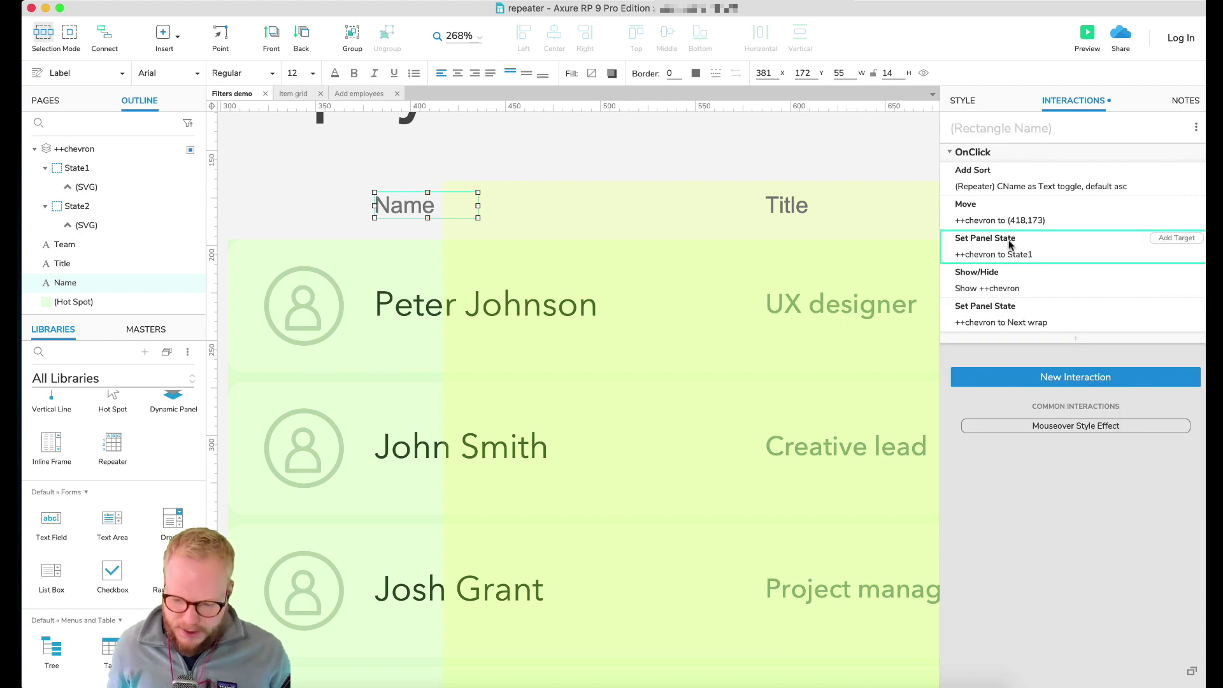
# Paste the State1 reset after the Move step in Team's click actions.
pyautogui.click(861, 205)
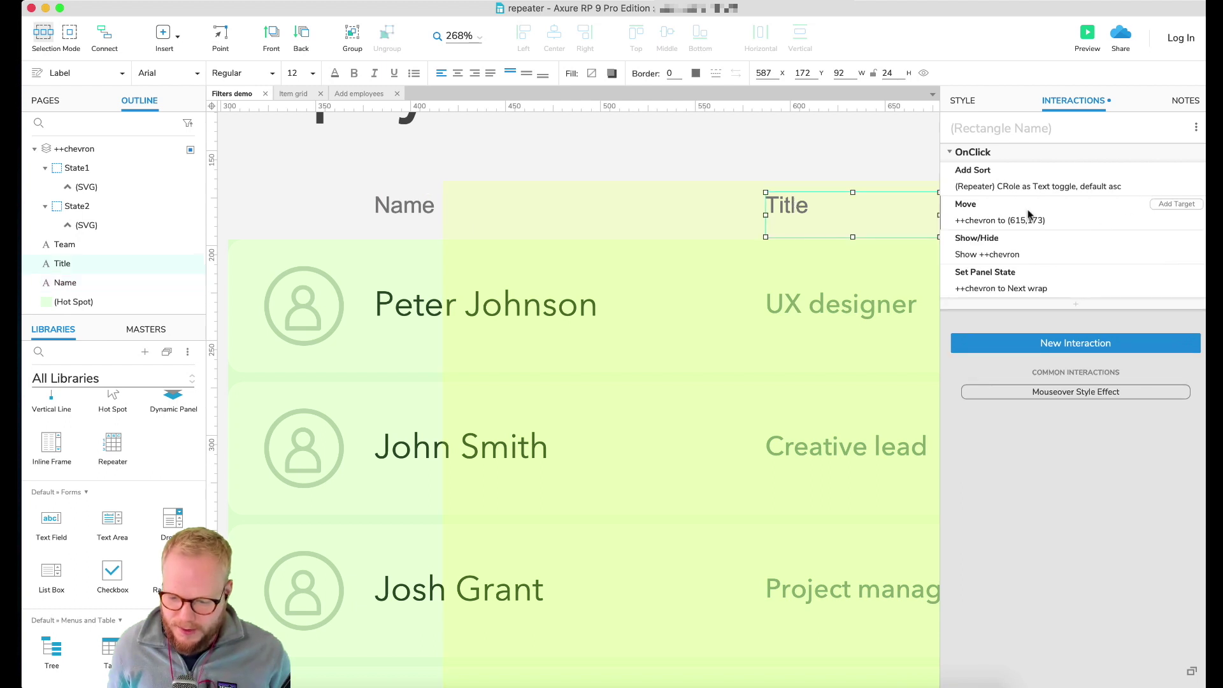
pyautogui.hscroll(10, 915, 300)
pyautogui.click(802, 202)
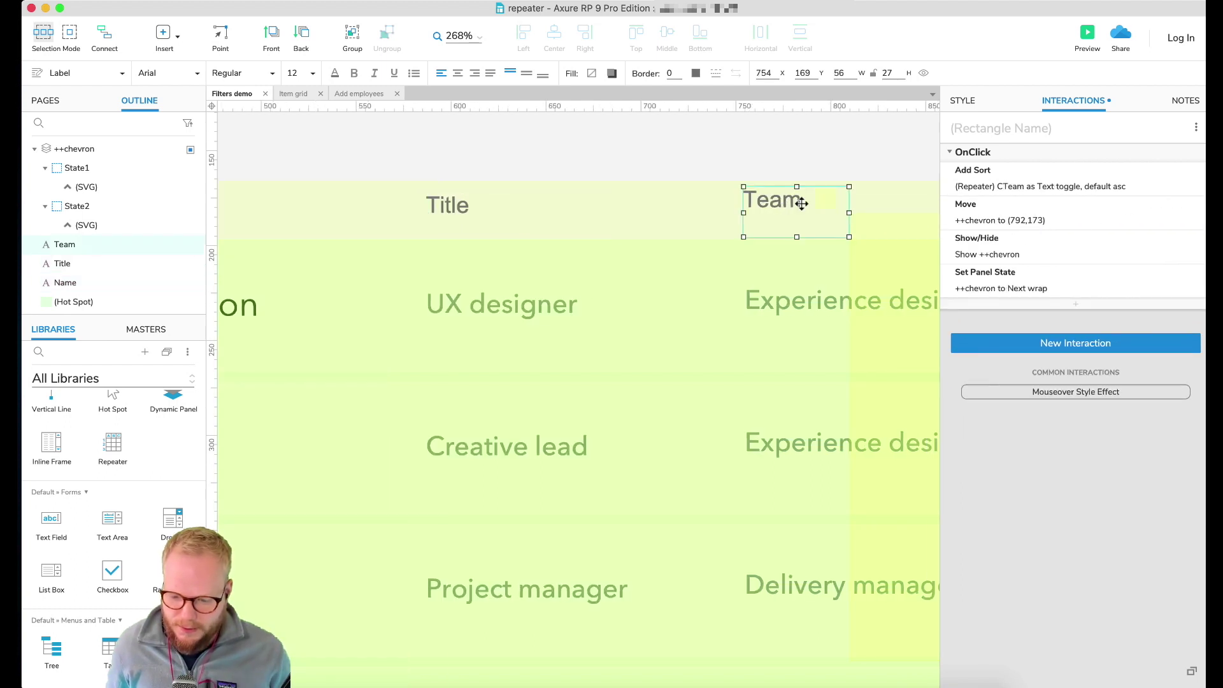
pyautogui.click(1053, 212)
pyautogui.press('super+v')
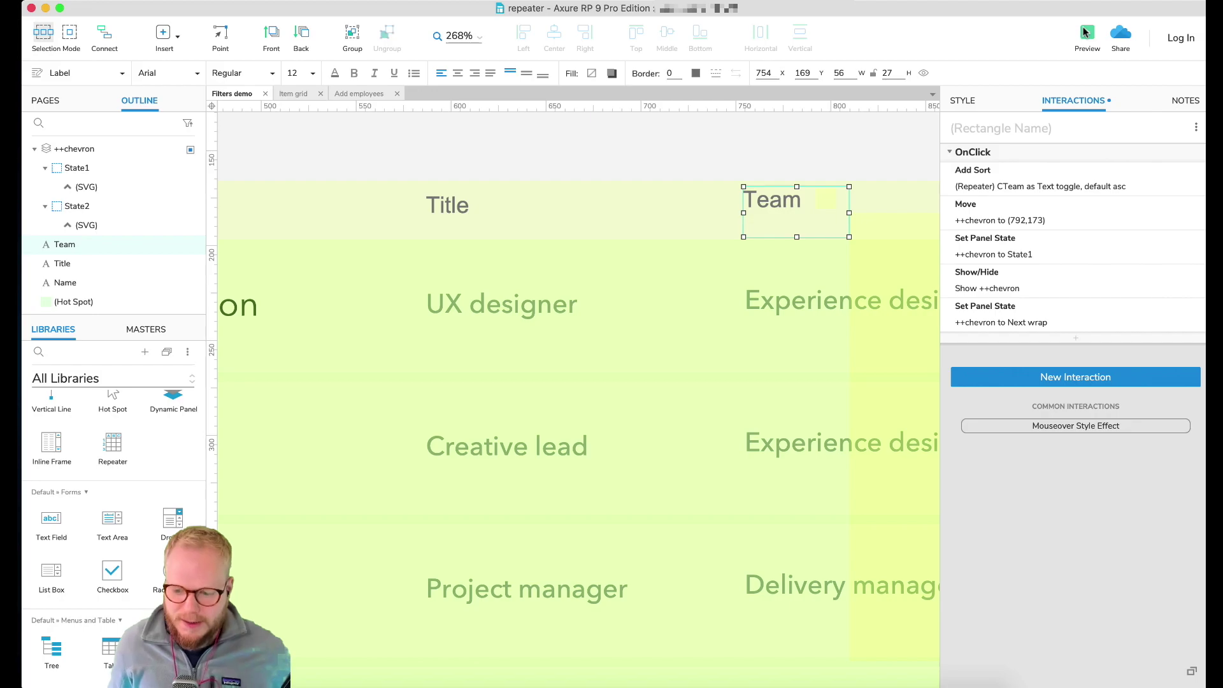
# Preview the page, sort by Name and Title, and return to the editor.
pyautogui.click(1086, 32)
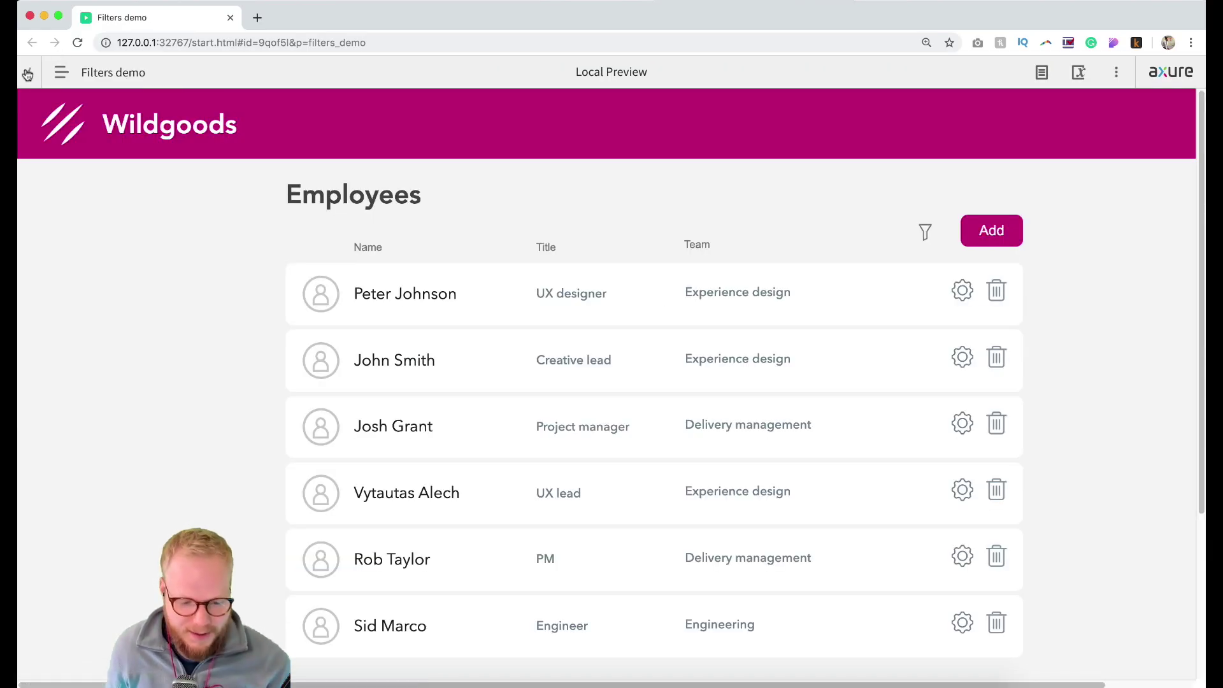
pyautogui.click(28, 75)
pyautogui.click(392, 222)
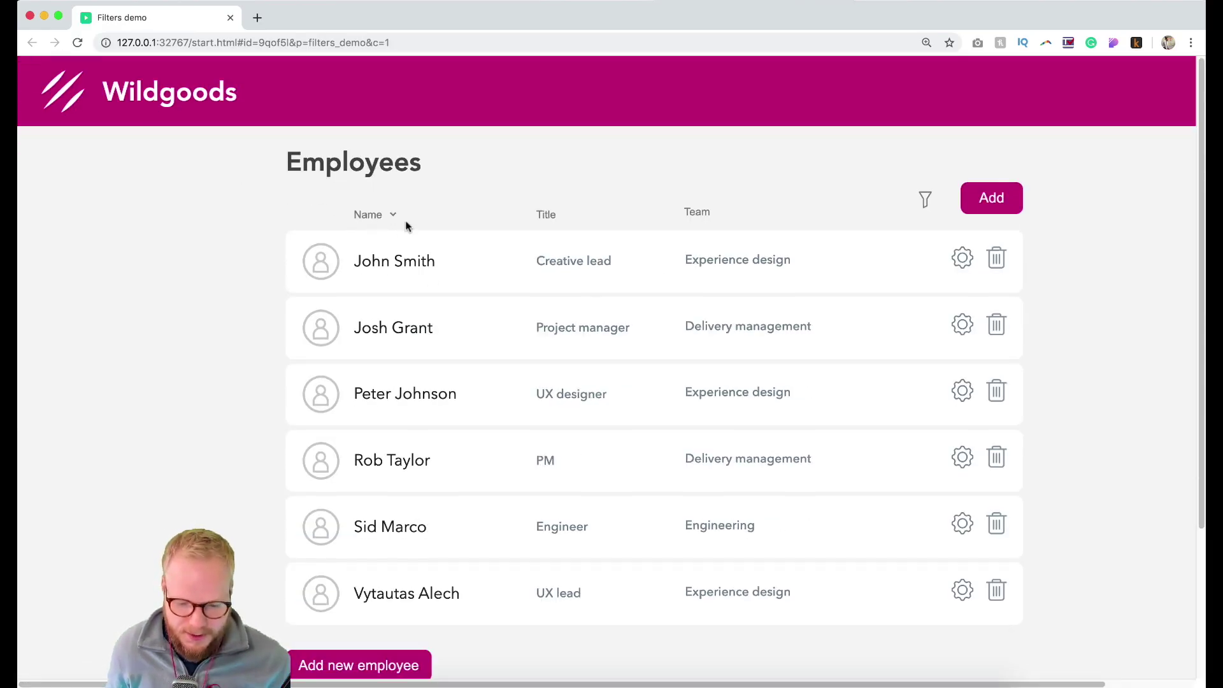
pyautogui.click(545, 216)
pyautogui.press('super+Tab')
pyautogui.click(598, 160)
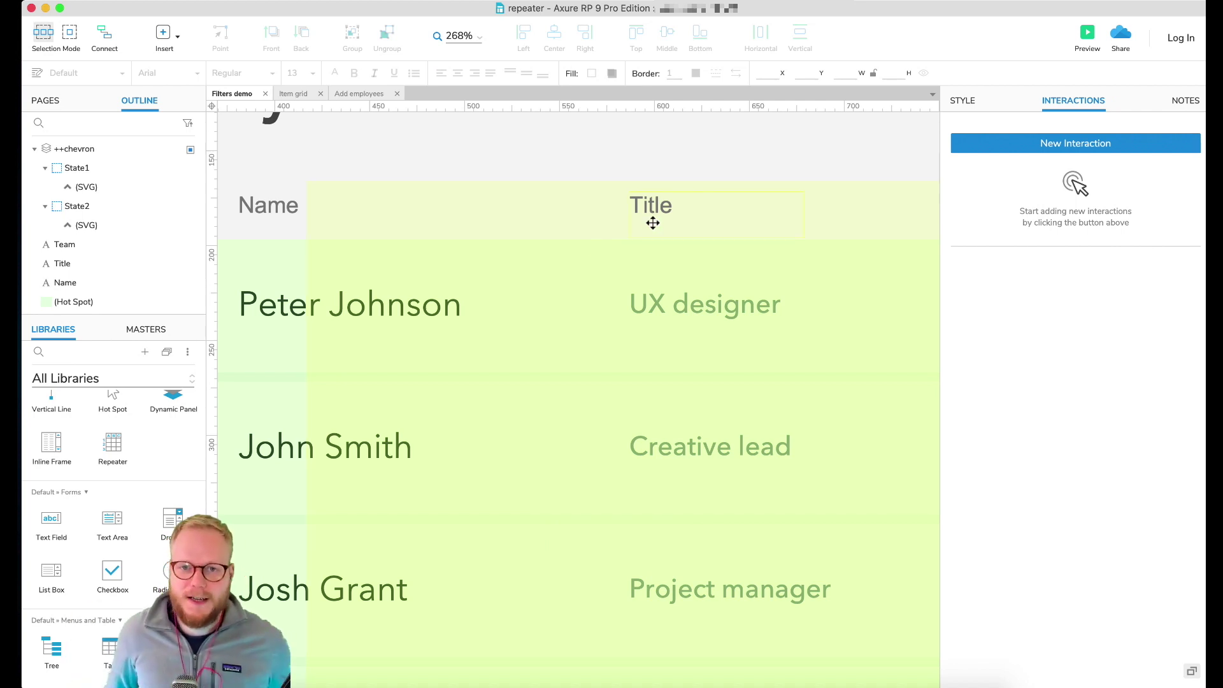
# Duplicate the Team heading and place the copy right of Team near the filter icon.
pyautogui.scroll(-5, 653, 223)
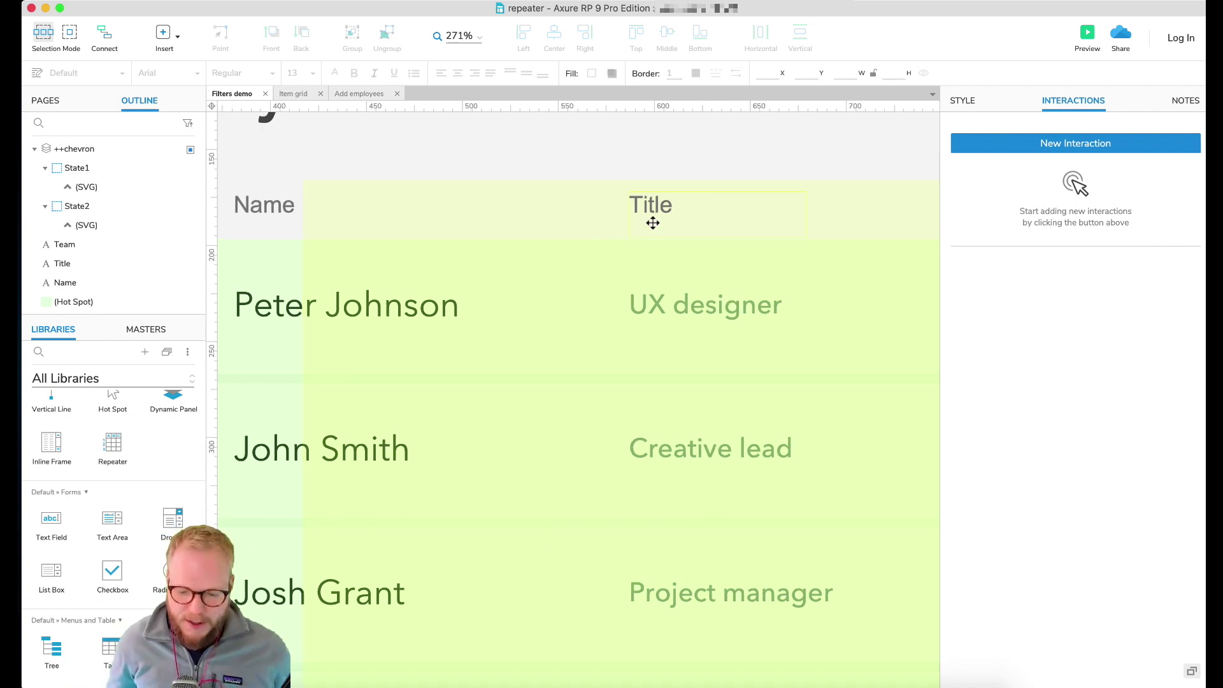
pyautogui.scroll(3, 653, 223)
pyautogui.hscroll(5, 653, 223)
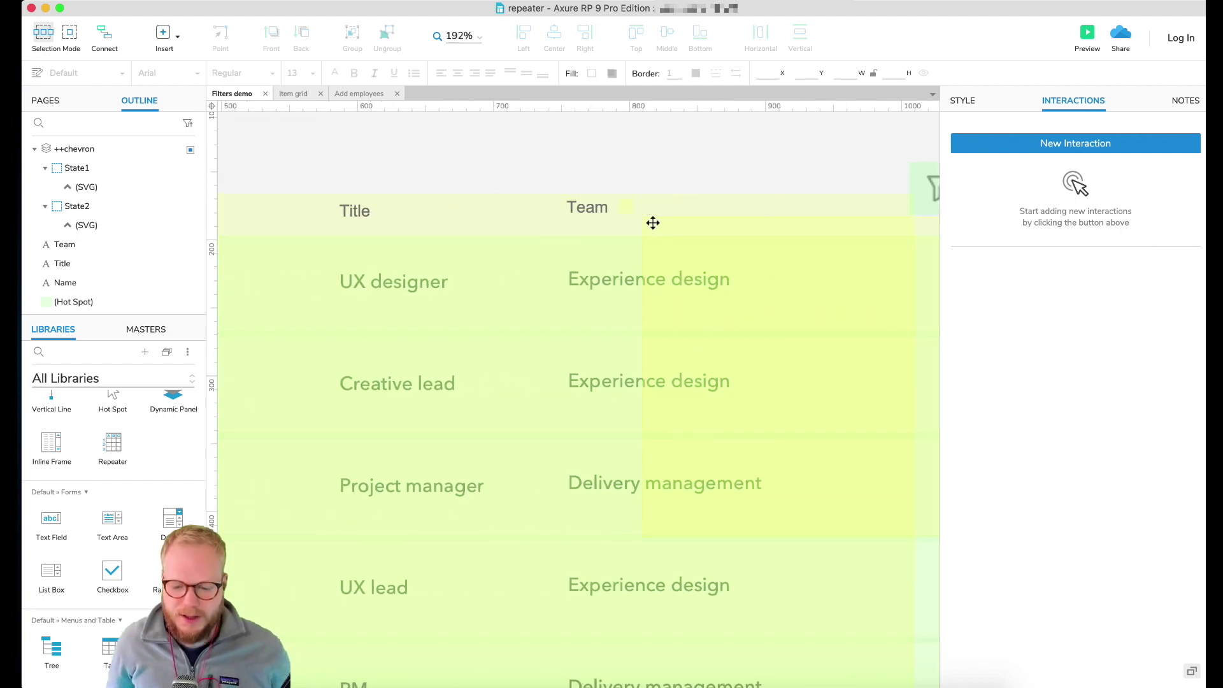
pyautogui.scroll(-3, 653, 222)
pyautogui.hscroll(-3, 651, 224)
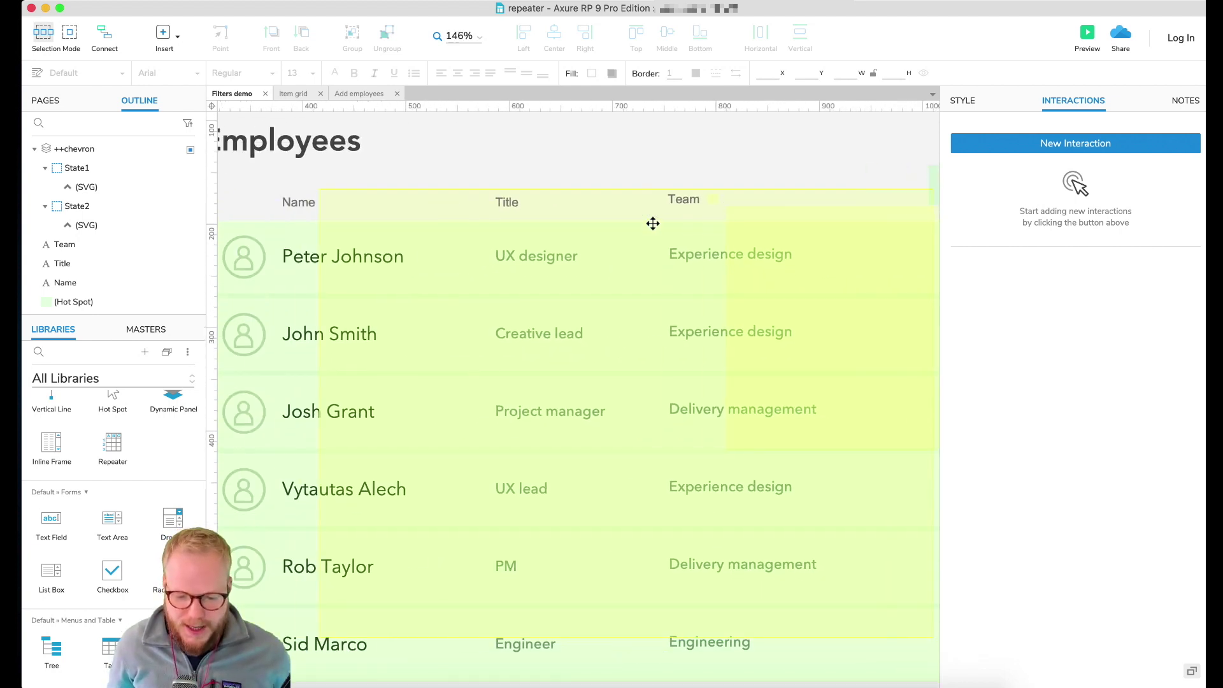
pyautogui.hscroll(5, 806, 231)
pyautogui.scroll(-1, 716, 251)
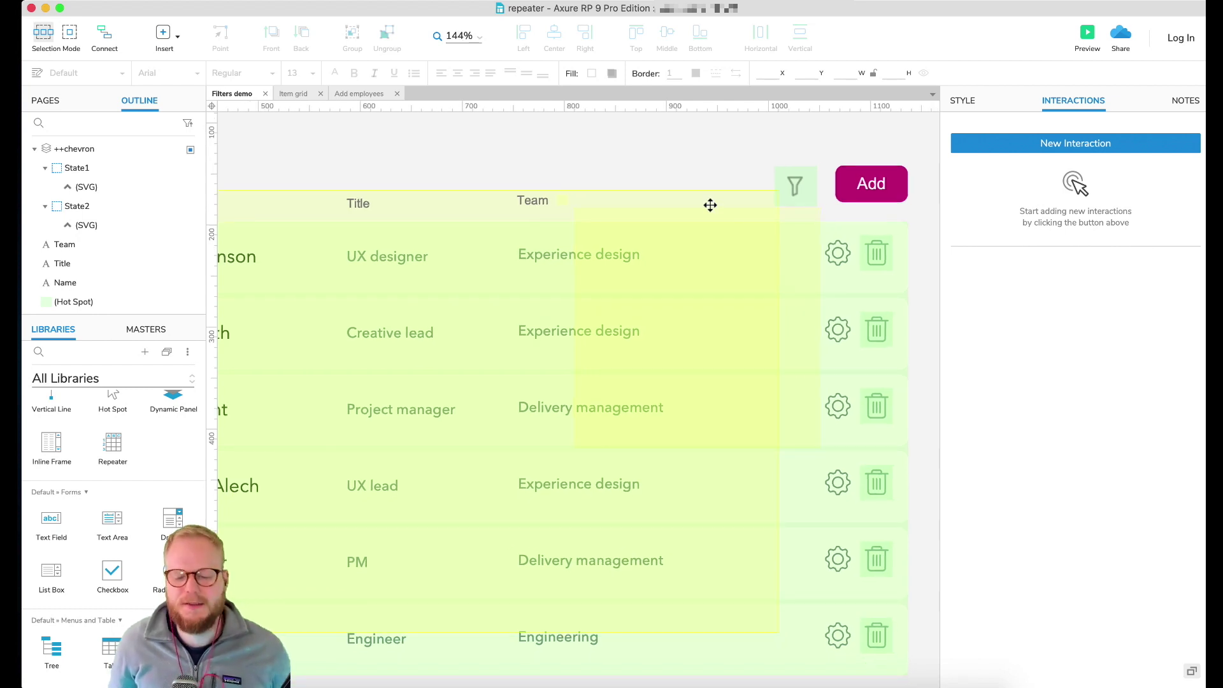
pyautogui.click(534, 202)
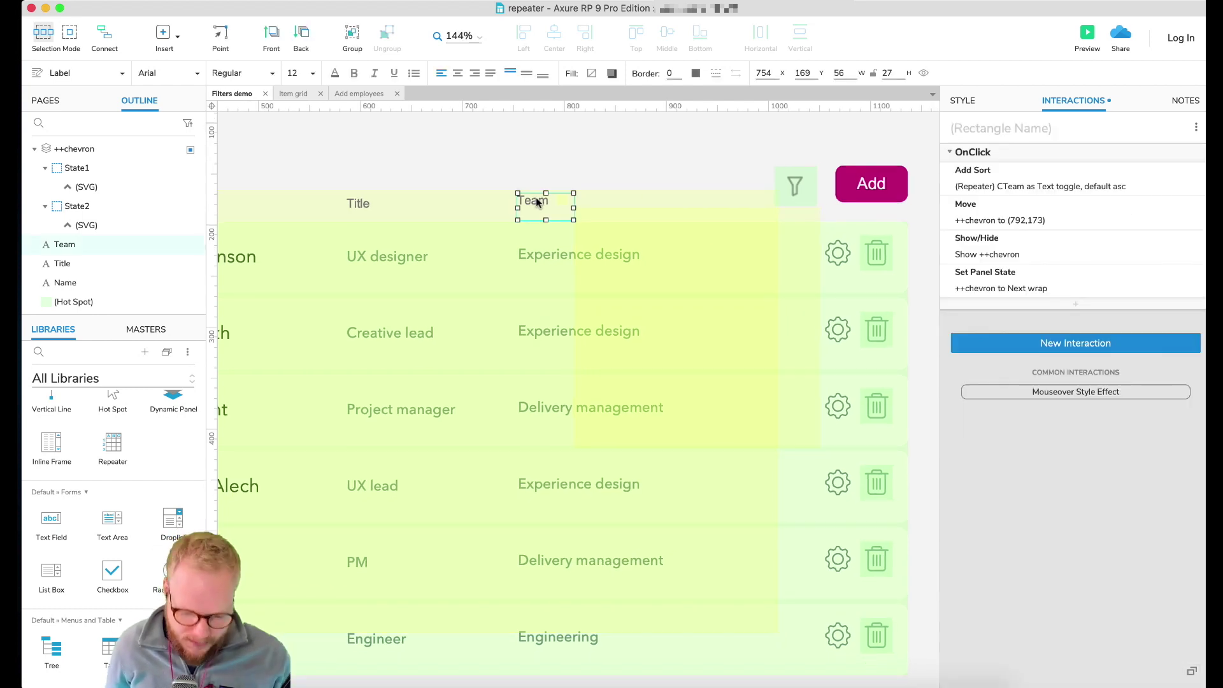
pyautogui.press('super+d')
pyautogui.moveTo(541, 208); pyautogui.dragTo(695, 204)
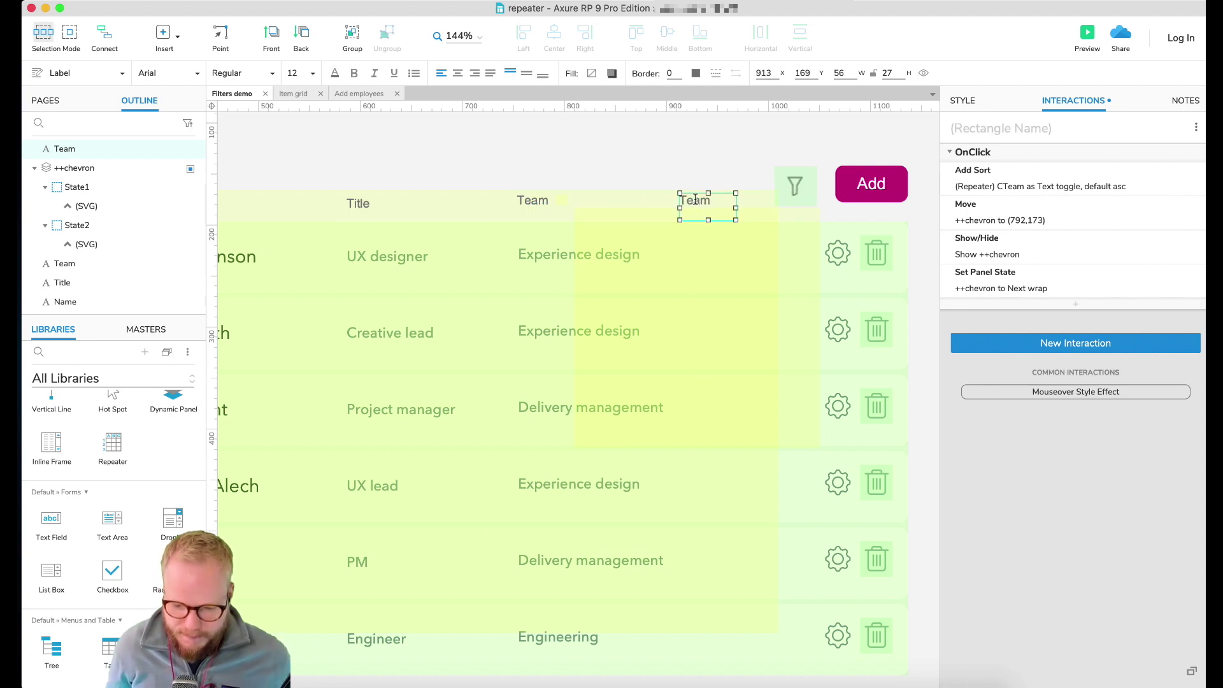
# Rename the copied heading to 'Staff ID' and nudge it slightly right into alignment.
pyautogui.doubleClick(695, 200)
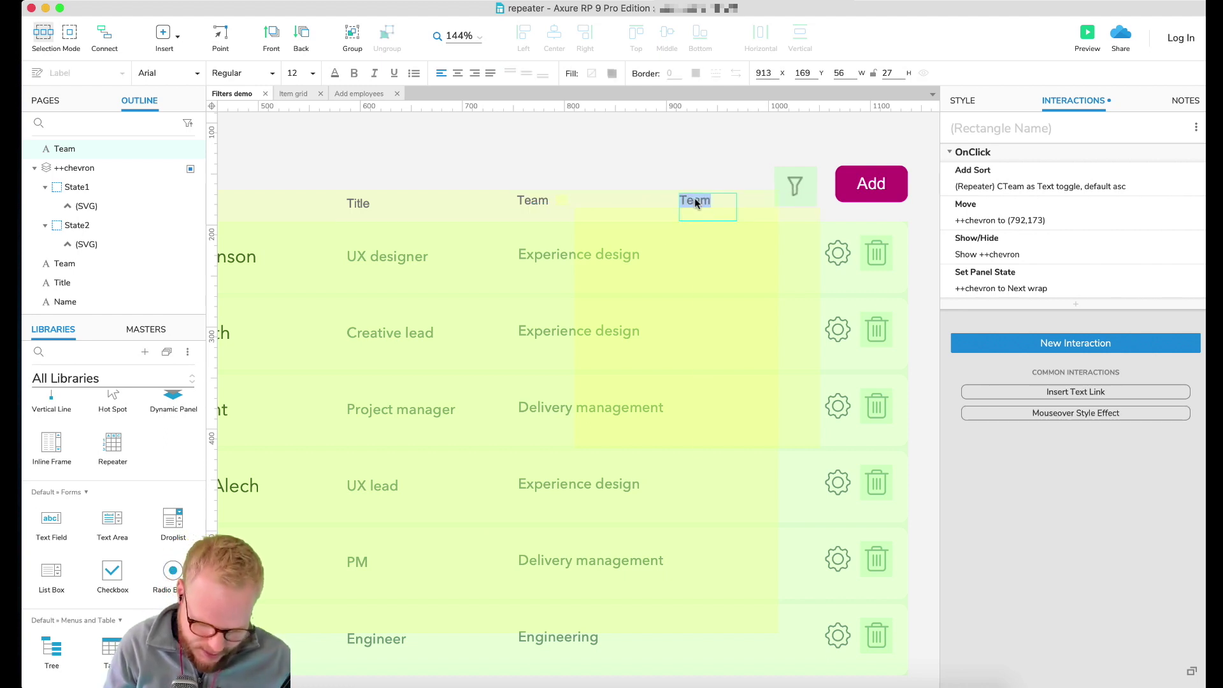
pyautogui.write('Staff ID')
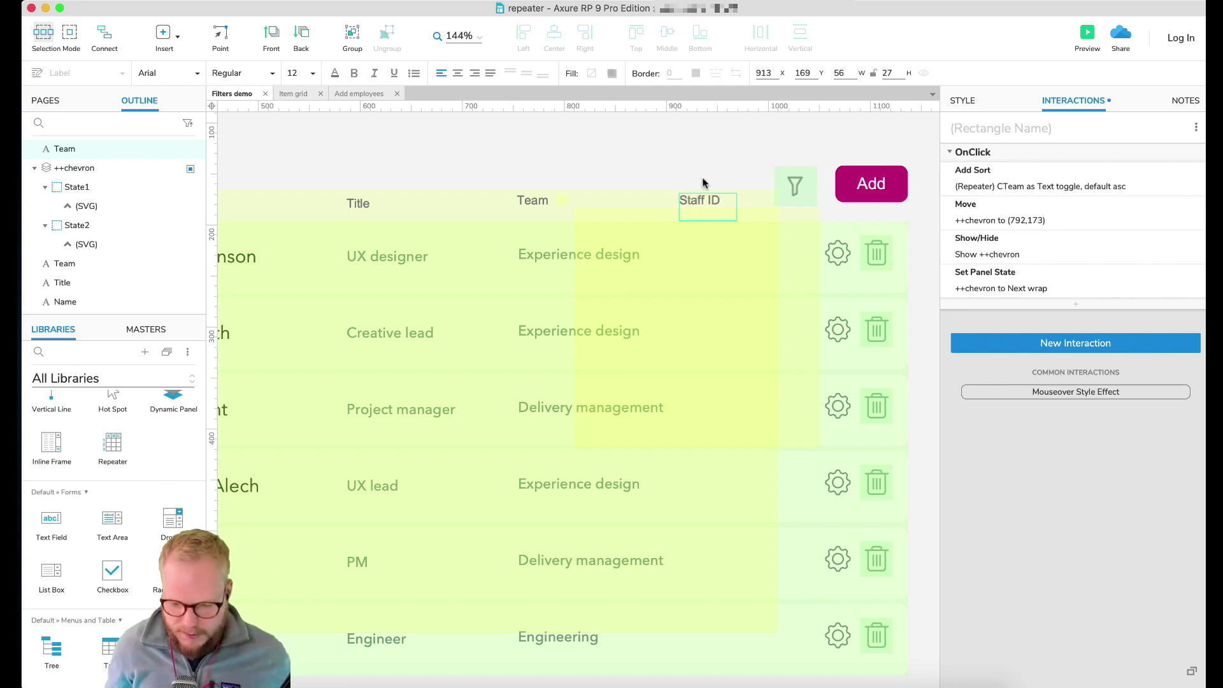
pyautogui.click(703, 183)
pyautogui.click(705, 202)
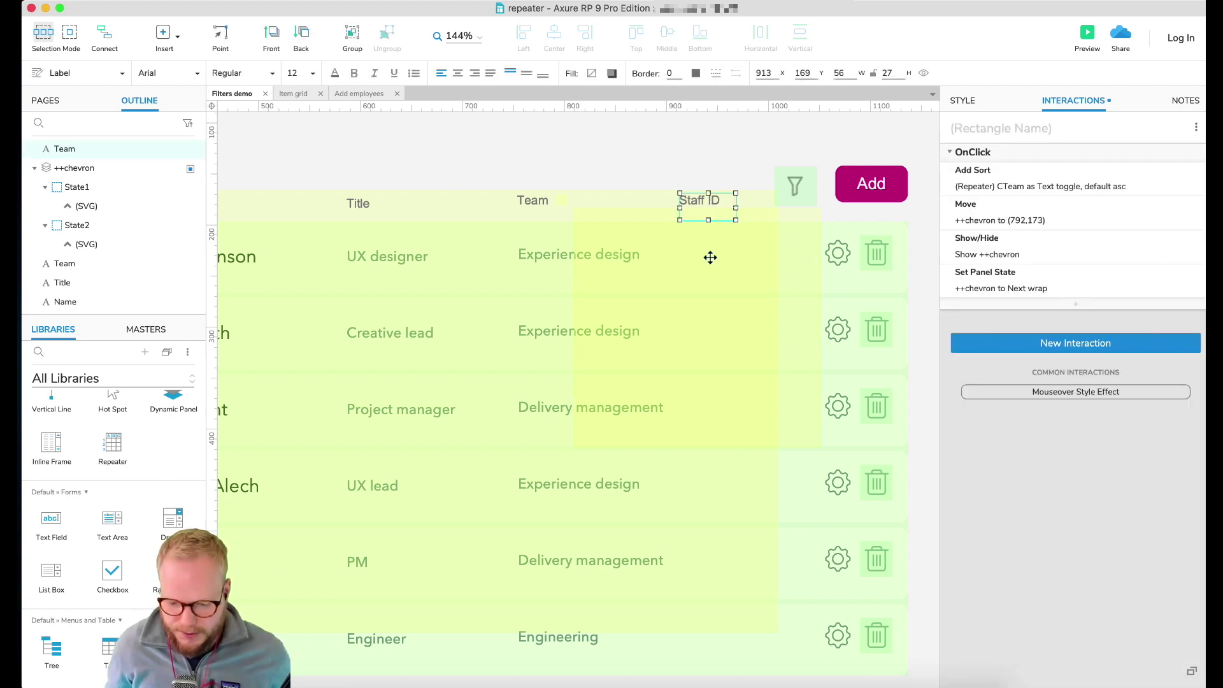
pyautogui.moveTo(712, 203); pyautogui.dragTo(715, 202)
# Select the employee repeater and add a new CID column to its data.
pyautogui.click(813, 518)
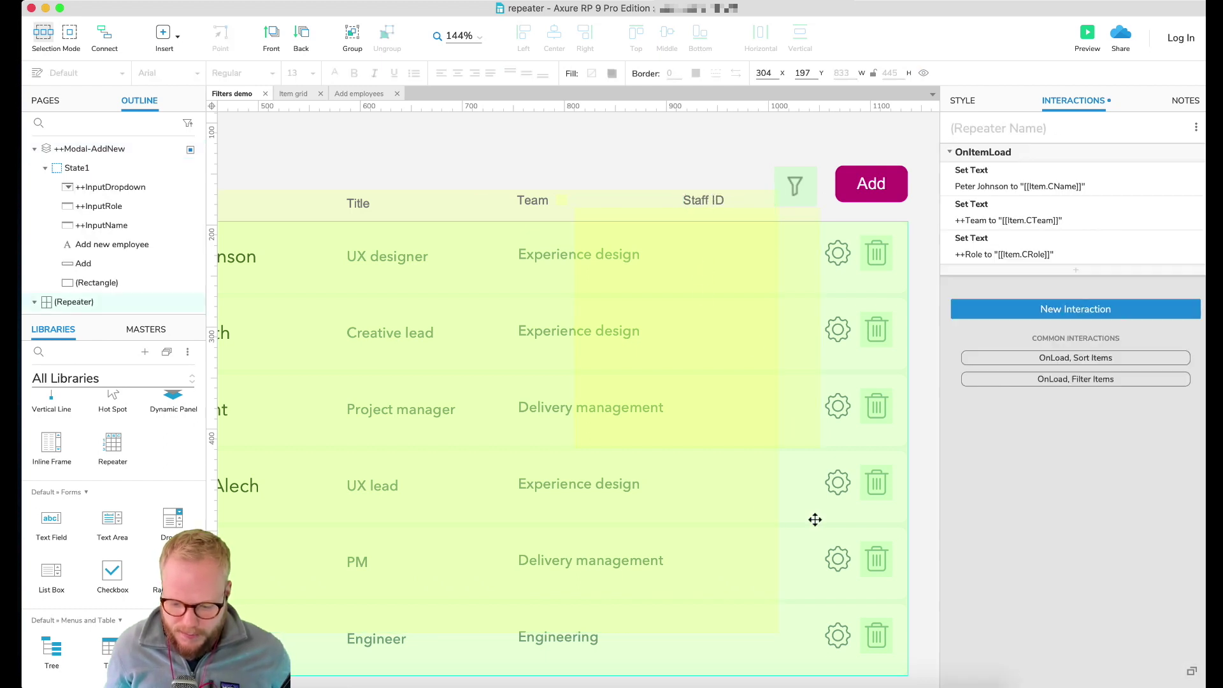
pyautogui.doubleClick(843, 474)
pyautogui.press('Escape')
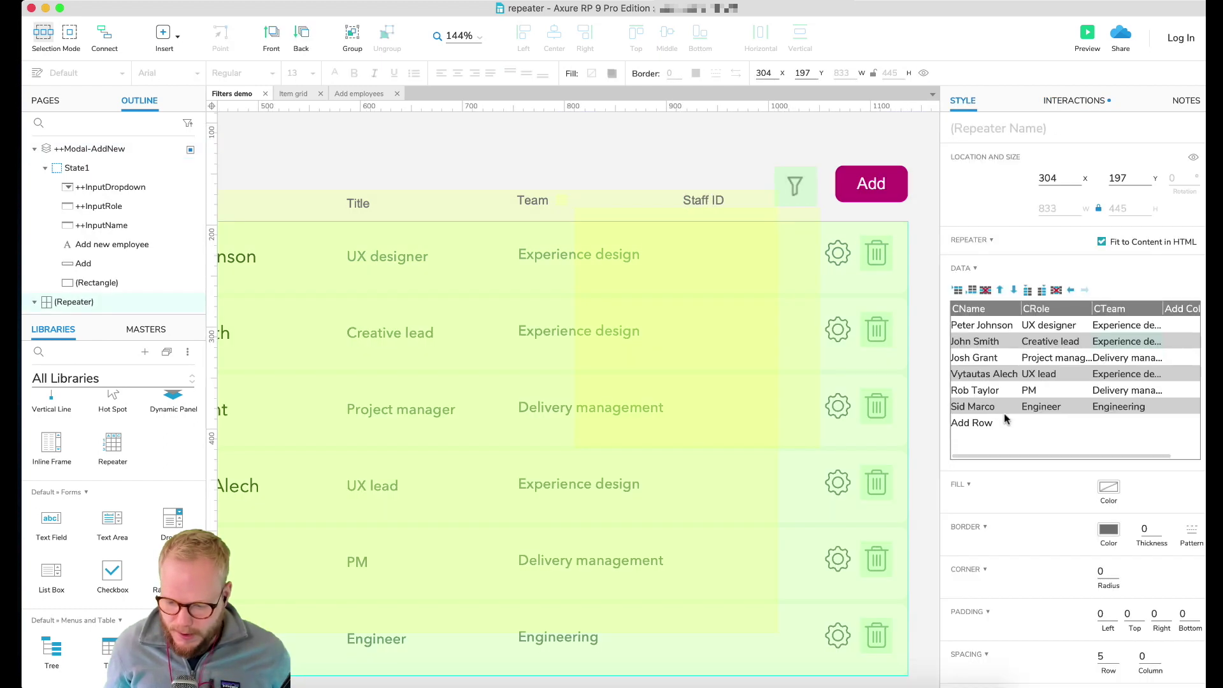
pyautogui.hscroll(2, 1168, 337)
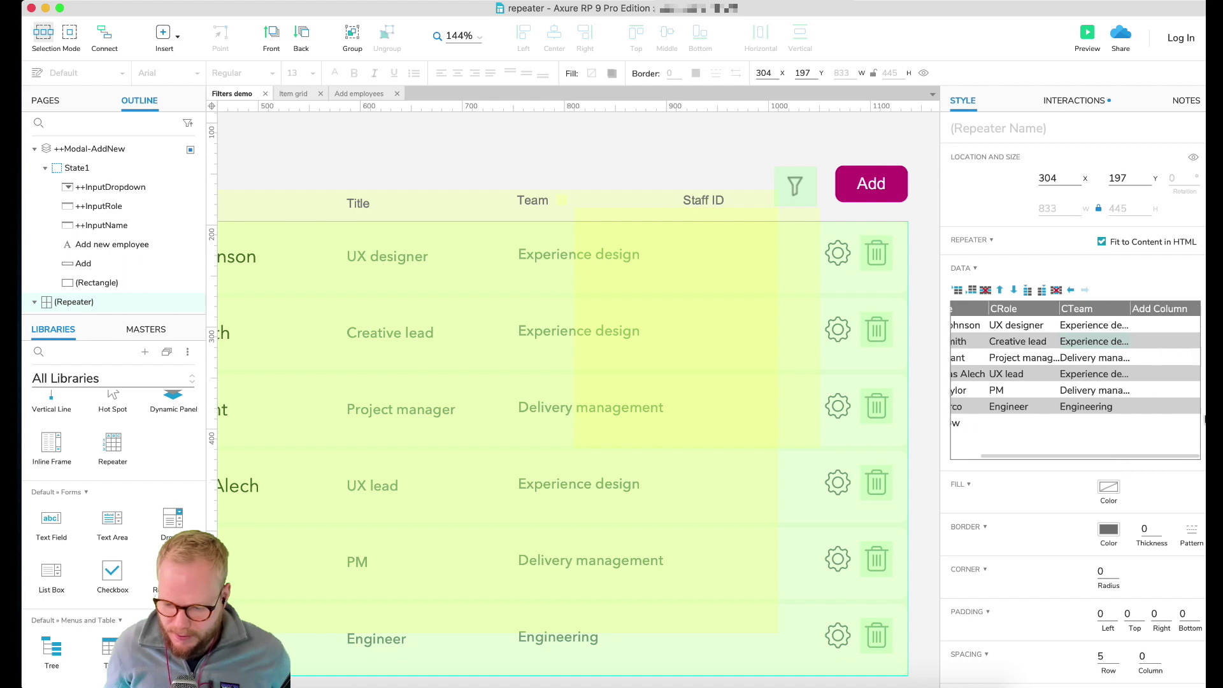
pyautogui.click(1156, 312)
pyautogui.click(1154, 308)
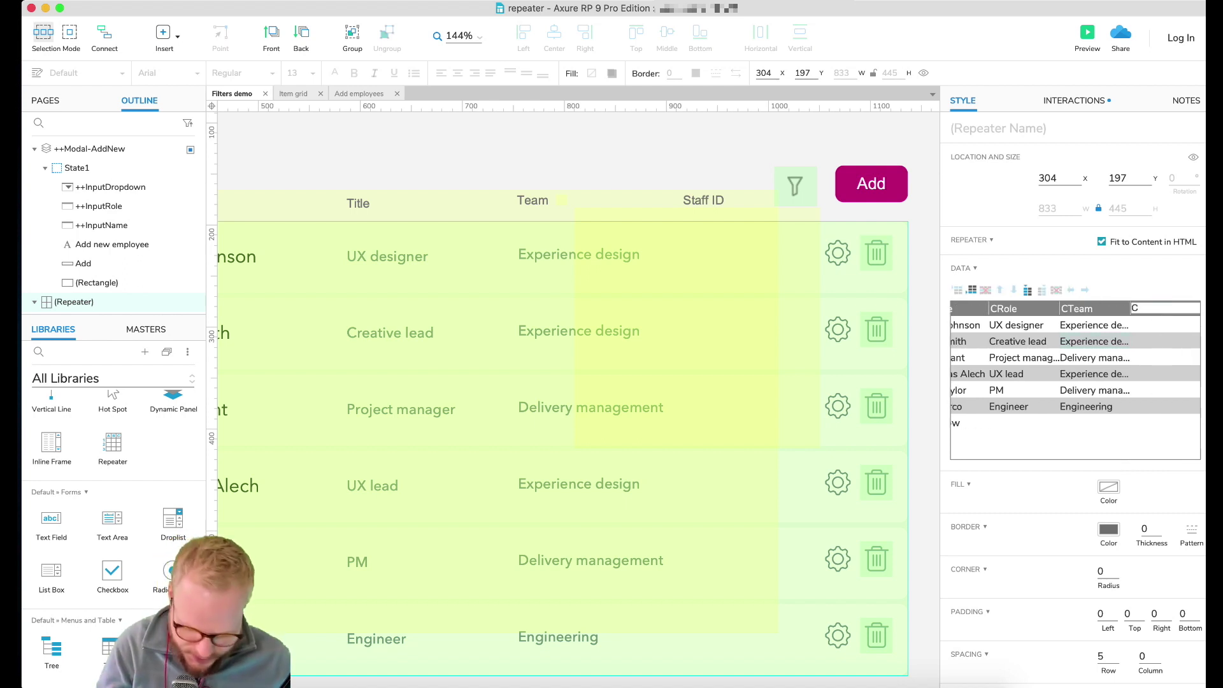
# Enter CID values 23, 45, 67 and 89 for the first four employees.
pyautogui.click(1154, 325)
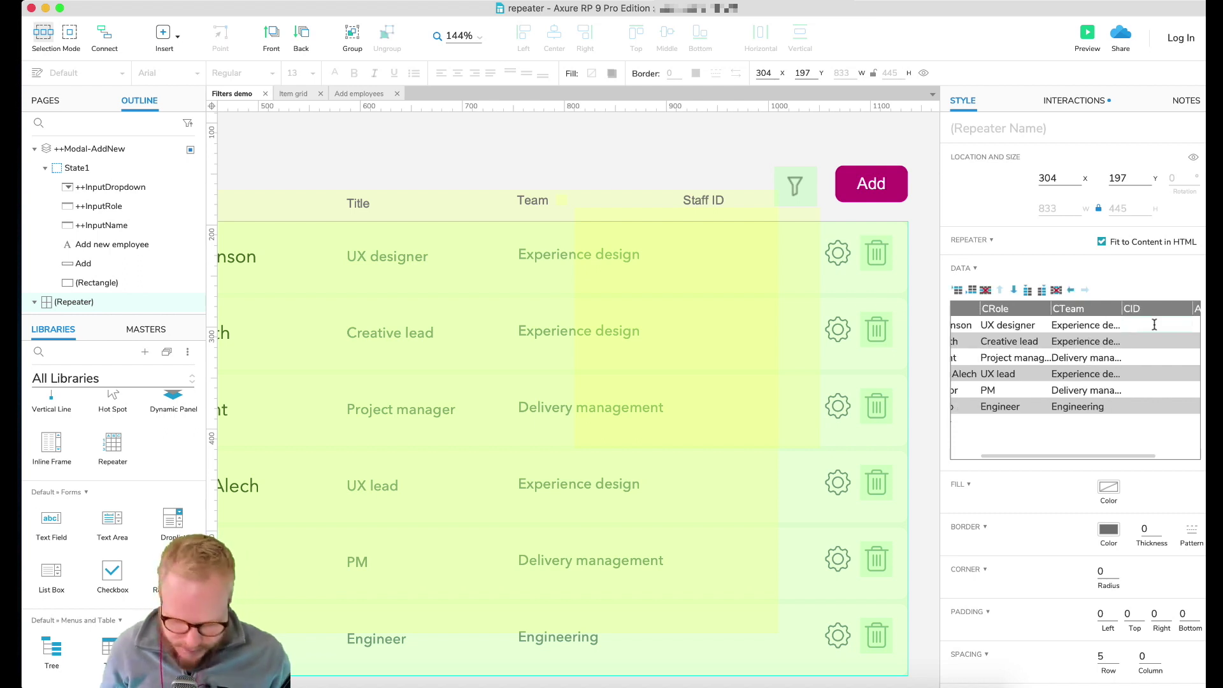
pyautogui.write('23')
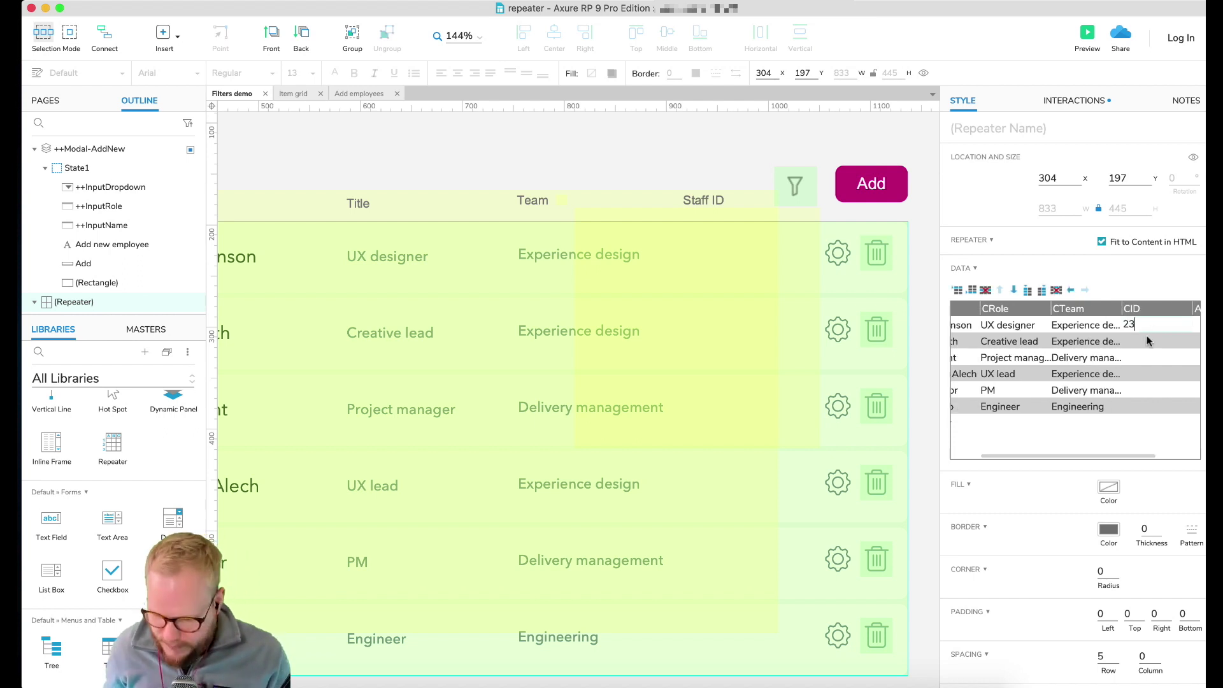
pyautogui.click(1146, 341)
pyautogui.write('45')
pyautogui.click(1144, 357)
pyautogui.write('67')
pyautogui.click(1138, 373)
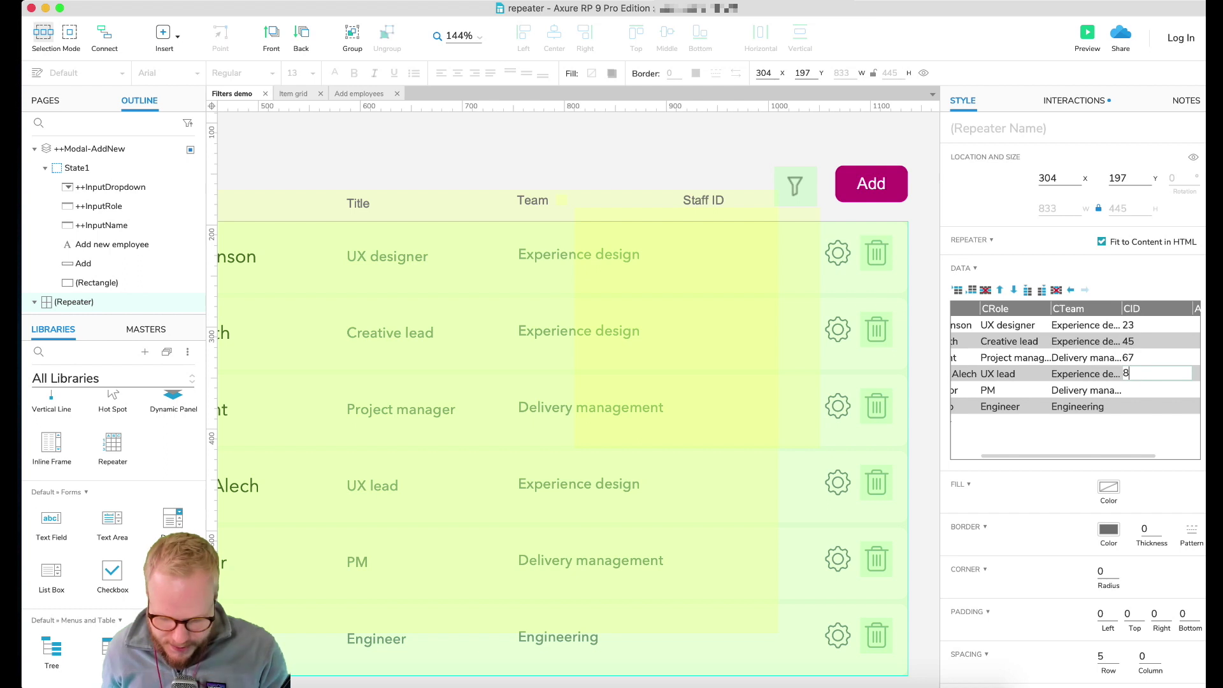
pyautogui.write('89')
# Enter CID 11 for the fifth employee and 3 for the sixth.
pyautogui.click(1143, 394)
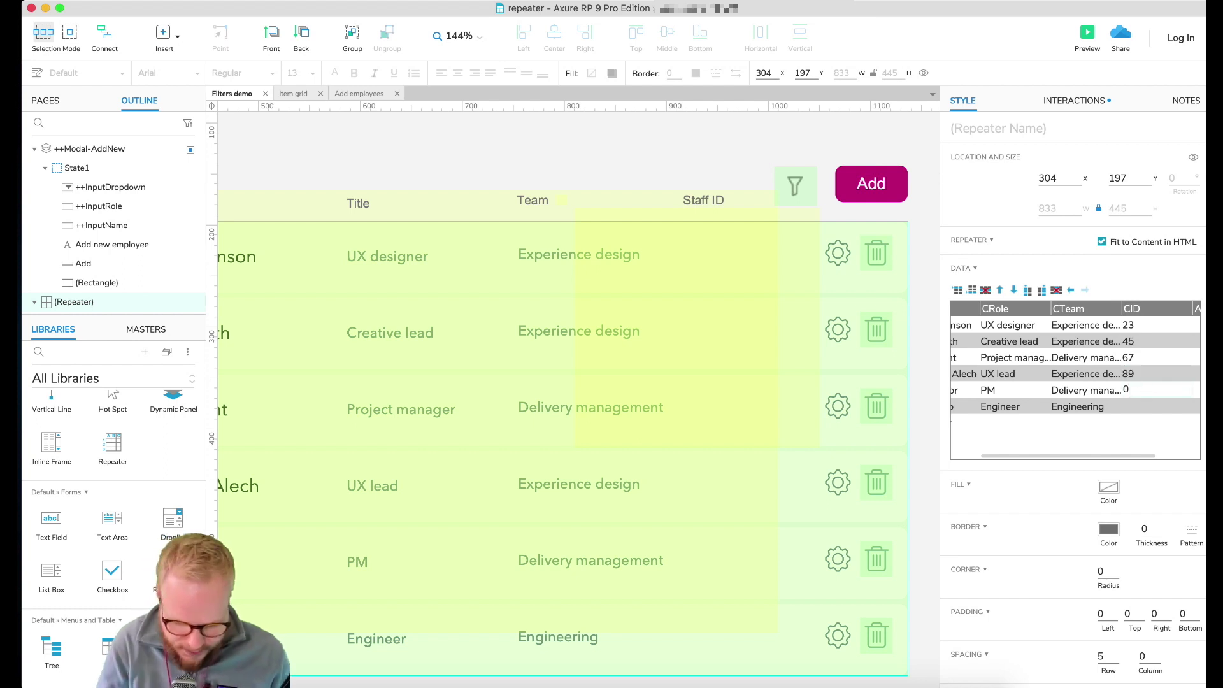
pyautogui.write('01')
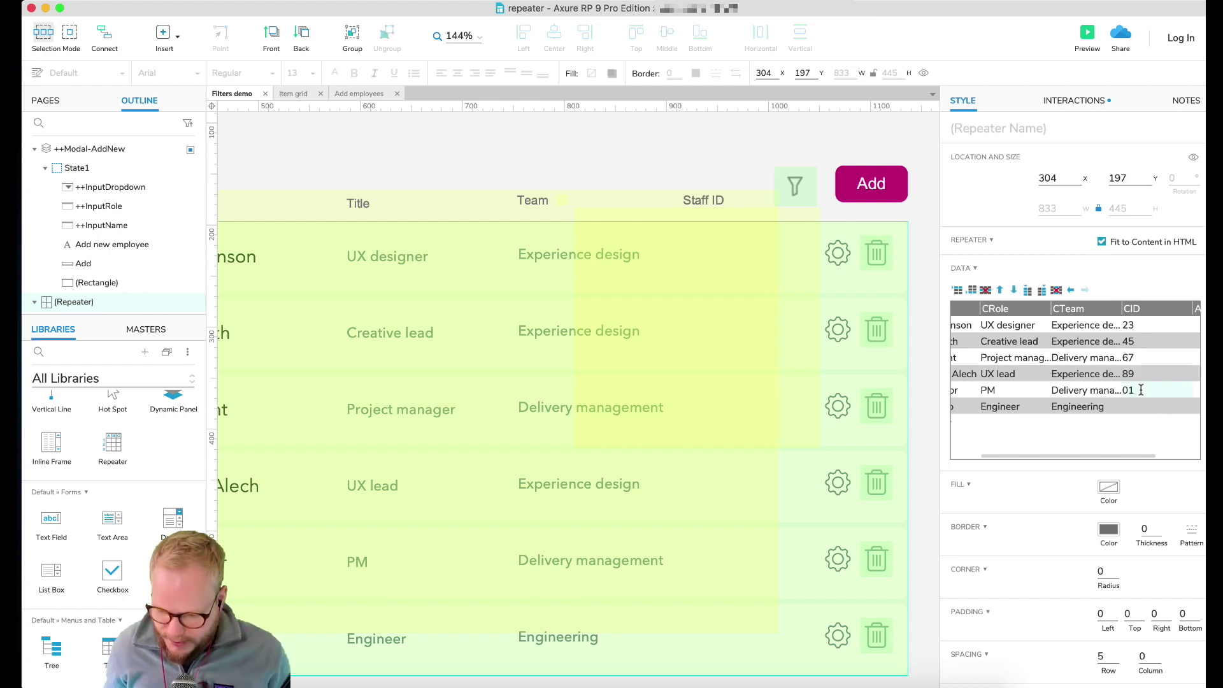
pyautogui.press('BackSpace')
pyautogui.press('BackSpace')
pyautogui.write('11')
pyautogui.click(1133, 408)
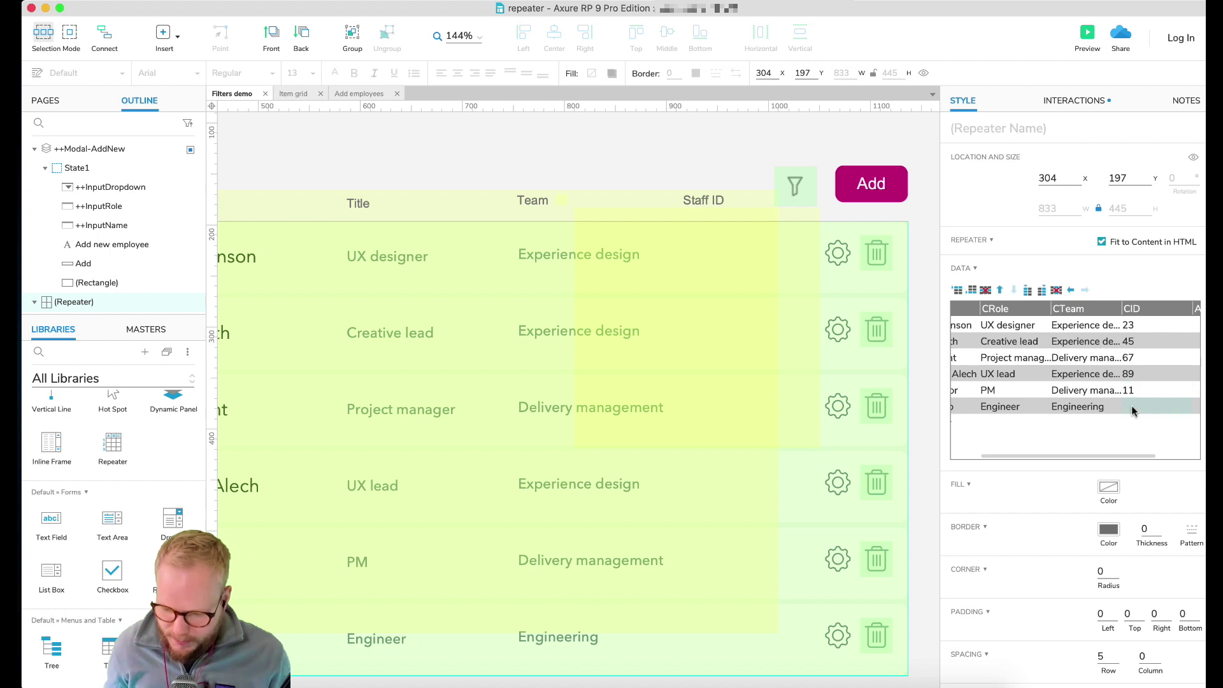
pyautogui.write('3')
pyautogui.click(1126, 444)
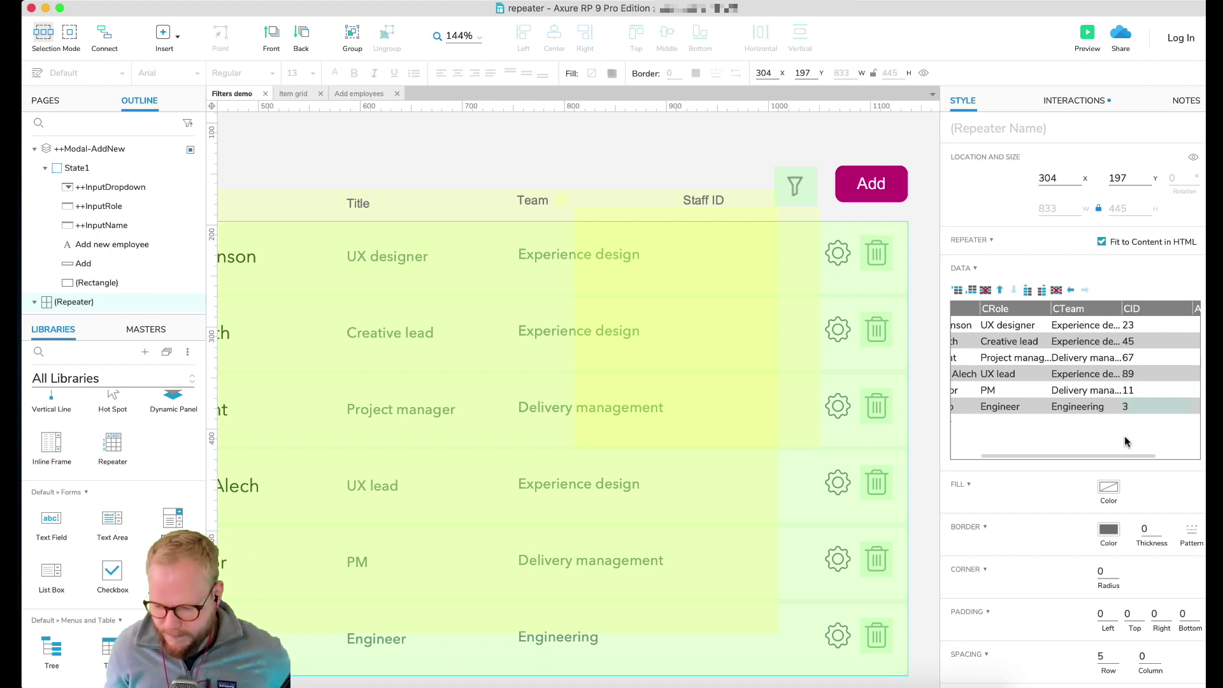
pyautogui.moveTo(1122, 455); pyautogui.dragTo(1139, 355)
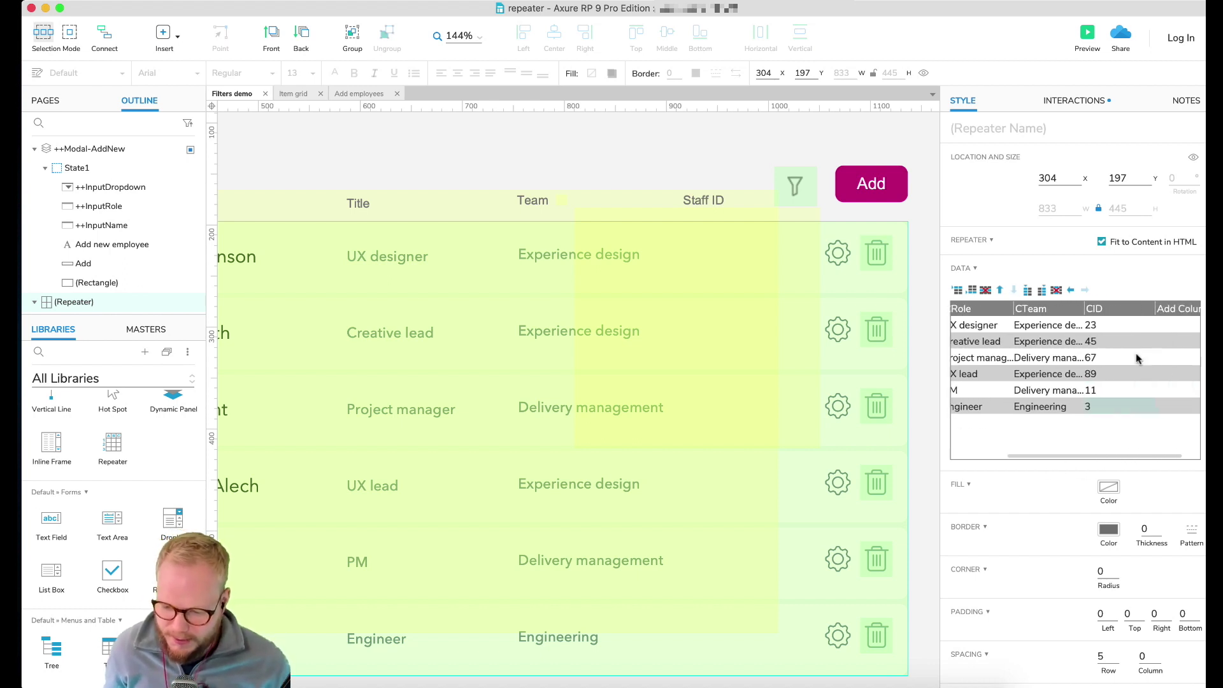
pyautogui.click(1077, 102)
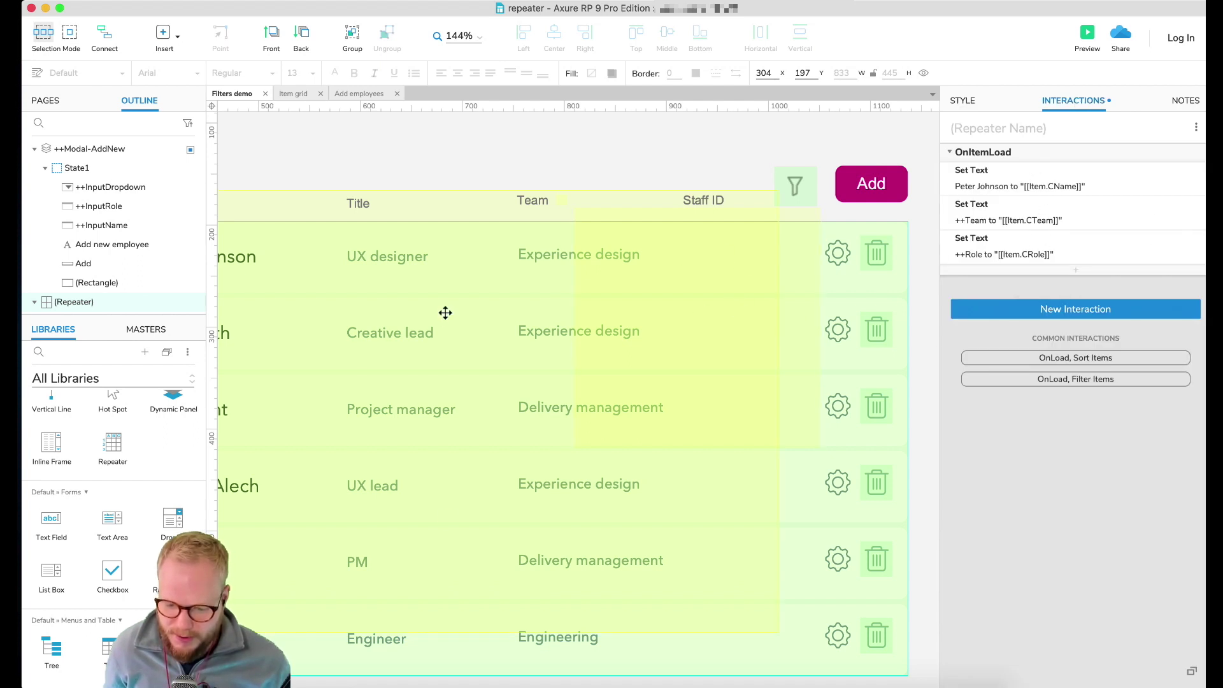
# Duplicate the Role Set Text action in OnItemLoad and change its value to [[Item.CID]].
pyautogui.click(1073, 266)
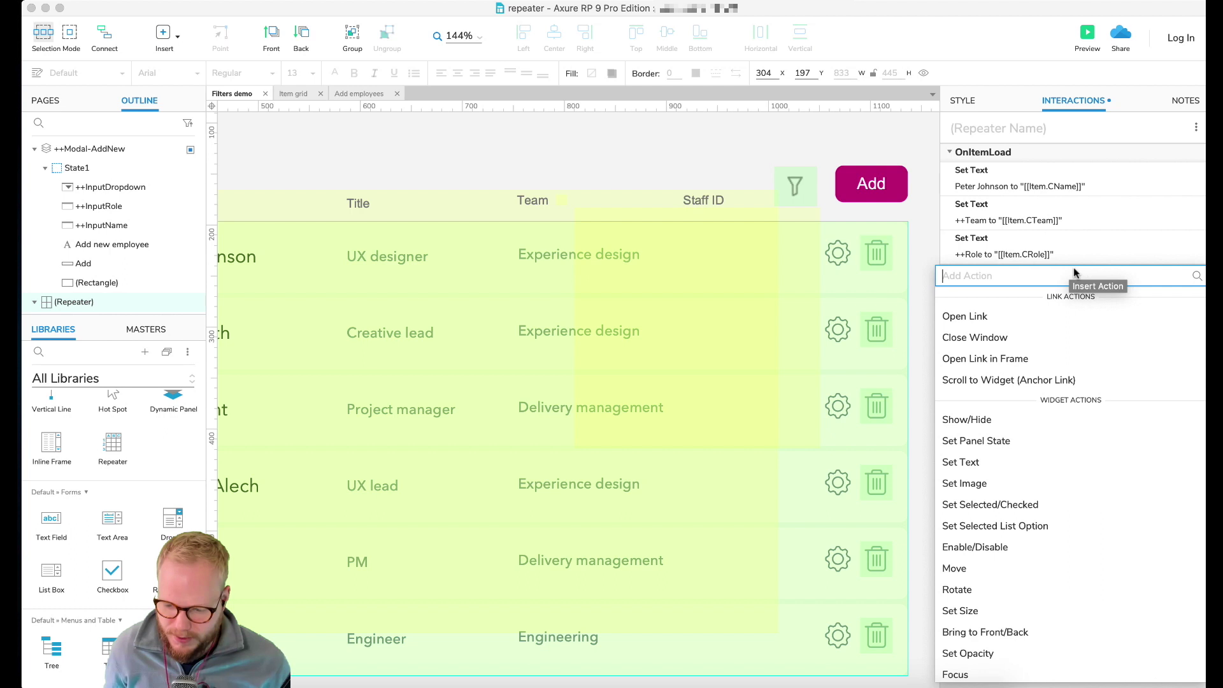
pyautogui.click(1043, 241)
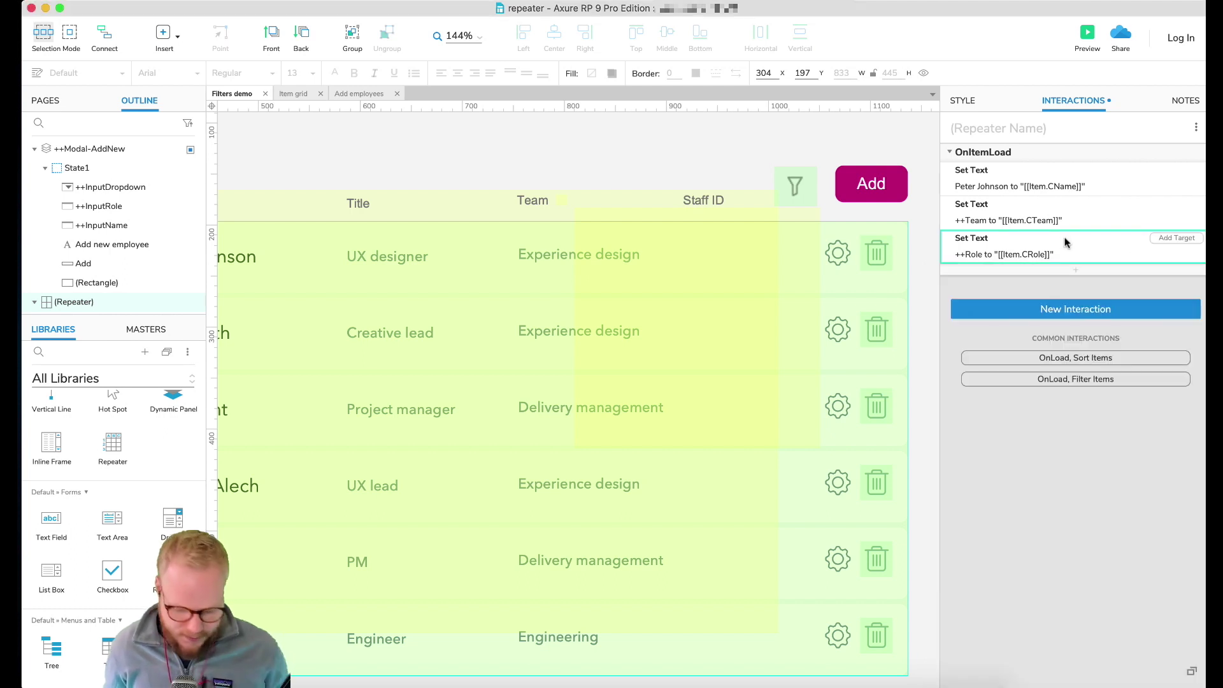
pyautogui.press('super+c')
pyautogui.press('super+v')
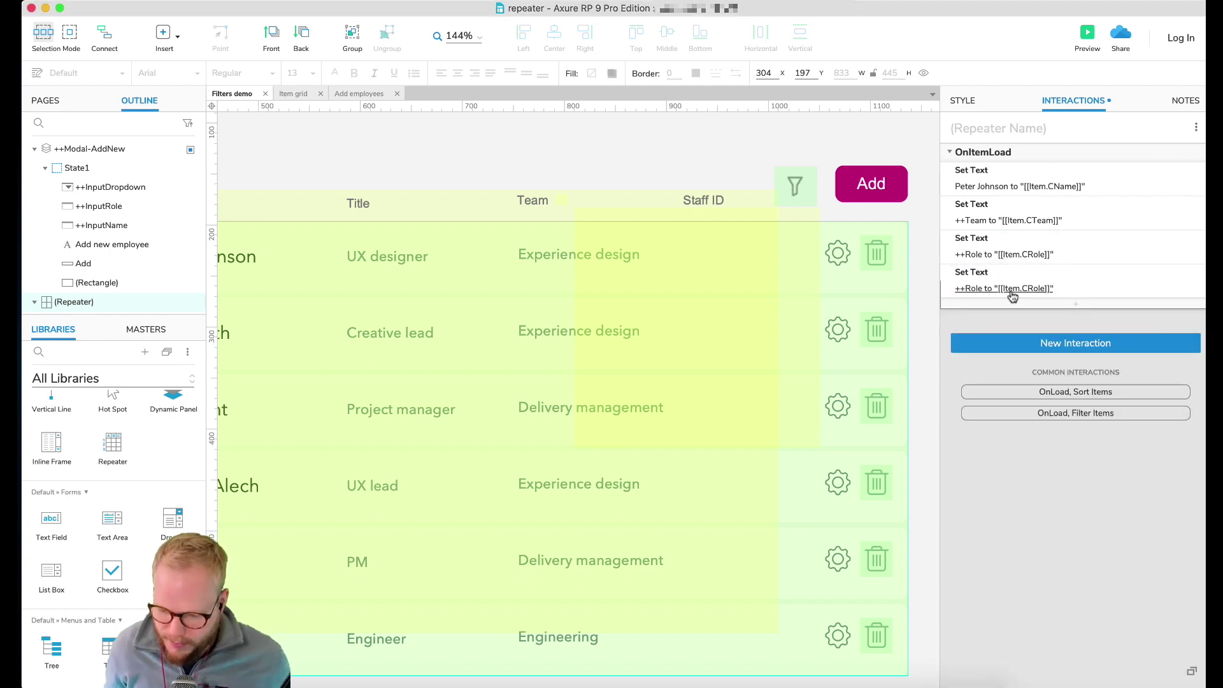
pyautogui.click(1013, 290)
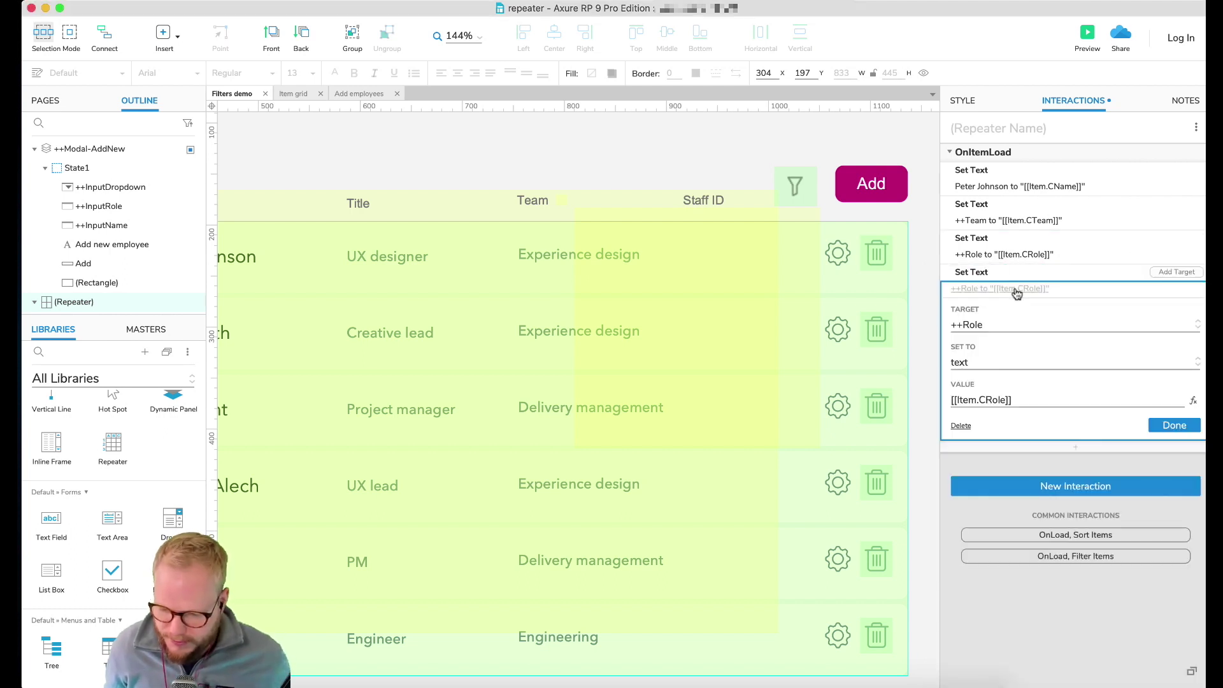
pyautogui.doubleClick(1004, 399)
pyautogui.write('CID')
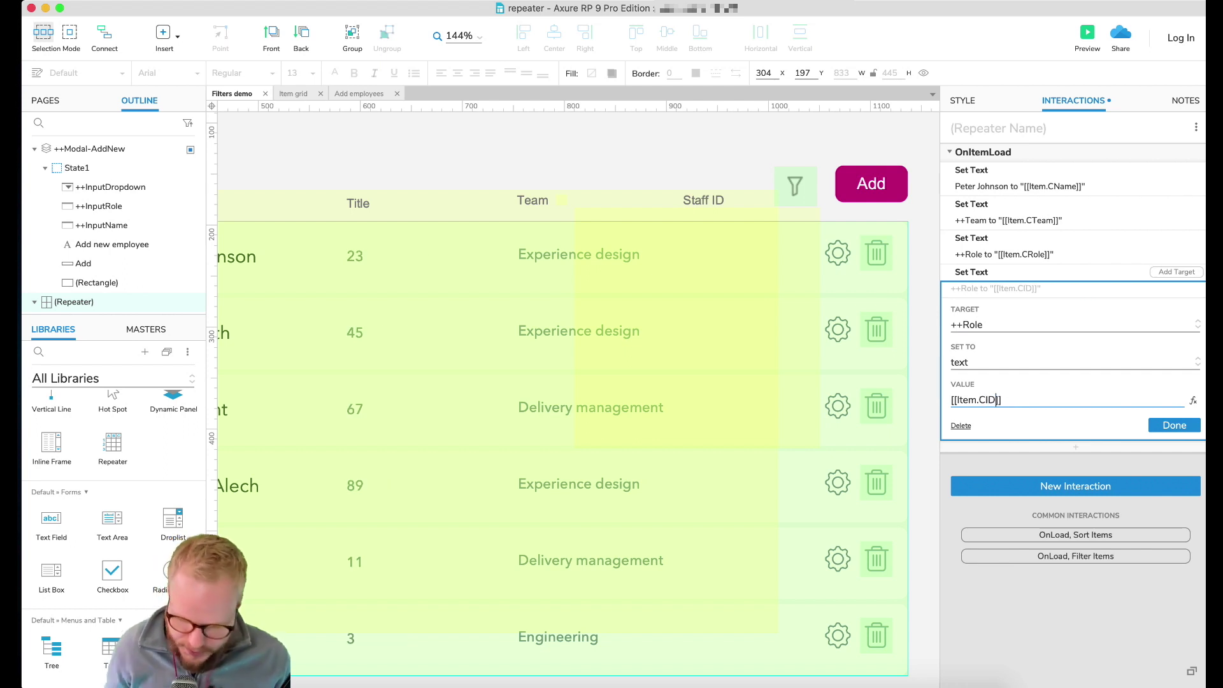
# Close the target widget list and open the repeater item for editing.
pyautogui.click(990, 327)
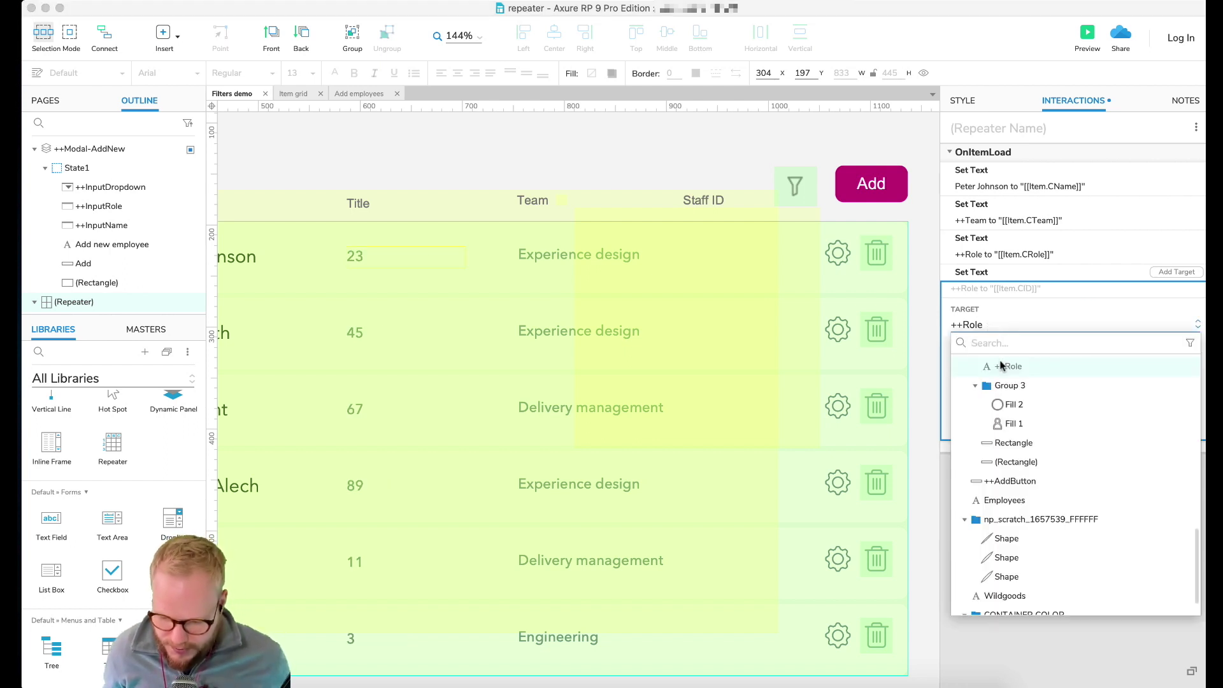
pyautogui.scroll(4, 1020, 410)
pyautogui.click(874, 258)
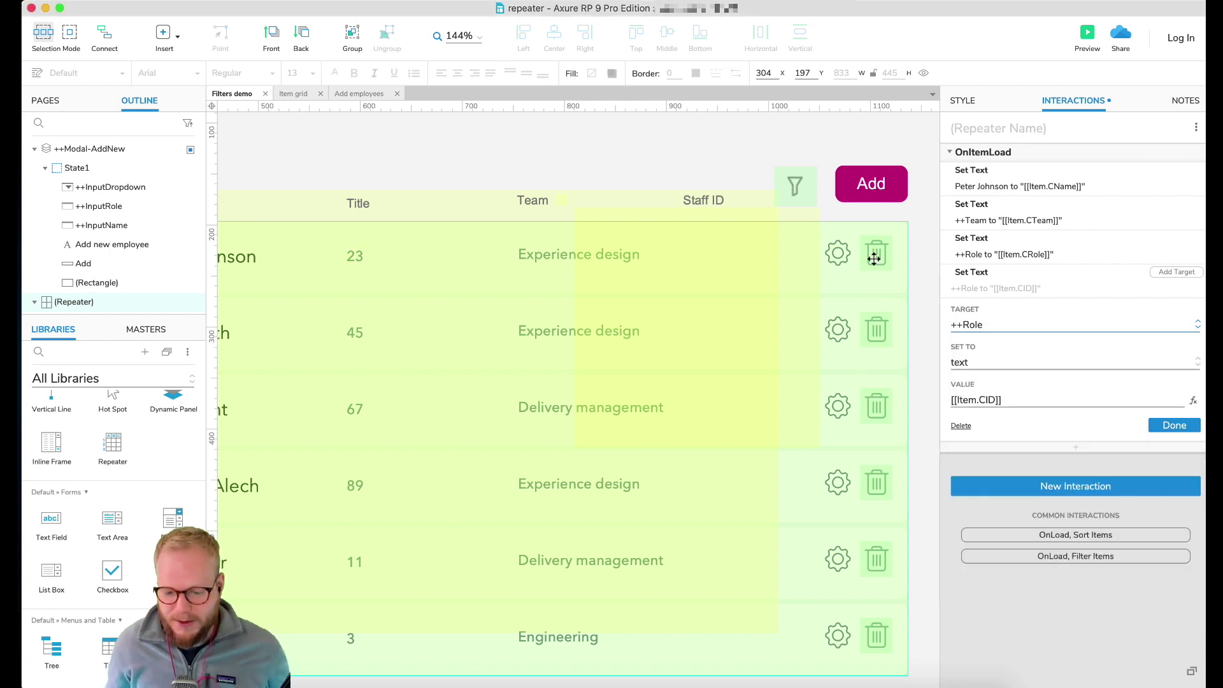
pyautogui.doubleClick(873, 252)
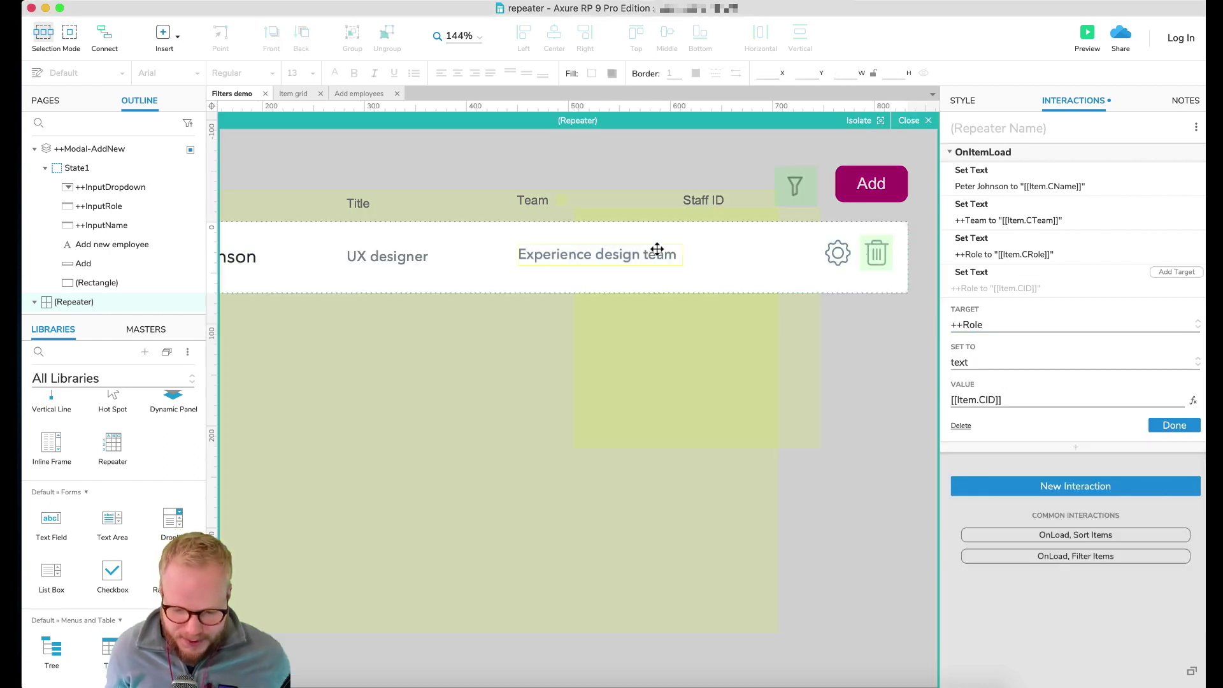
# Copy the ++Team label into the Staff ID column, set its text to #, and narrow it.
pyautogui.click(631, 255)
pyautogui.moveTo(631, 254); pyautogui.dragTo(741, 254)
pyautogui.doubleClick(741, 256)
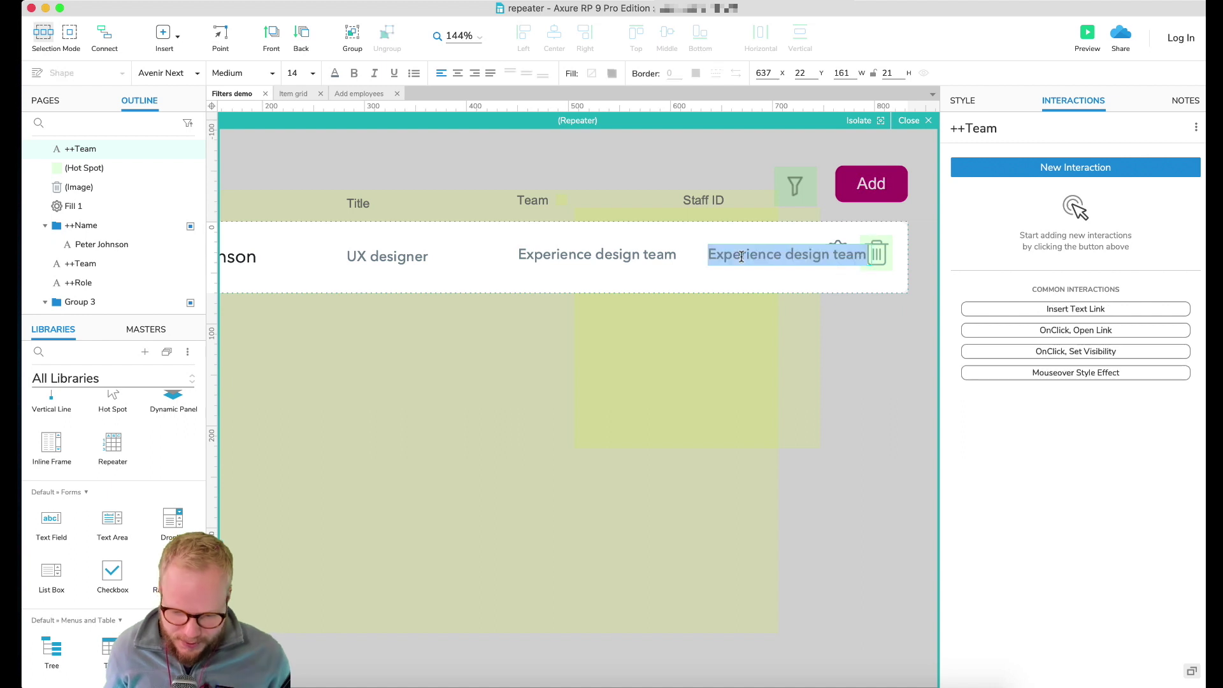
pyautogui.write('ID')
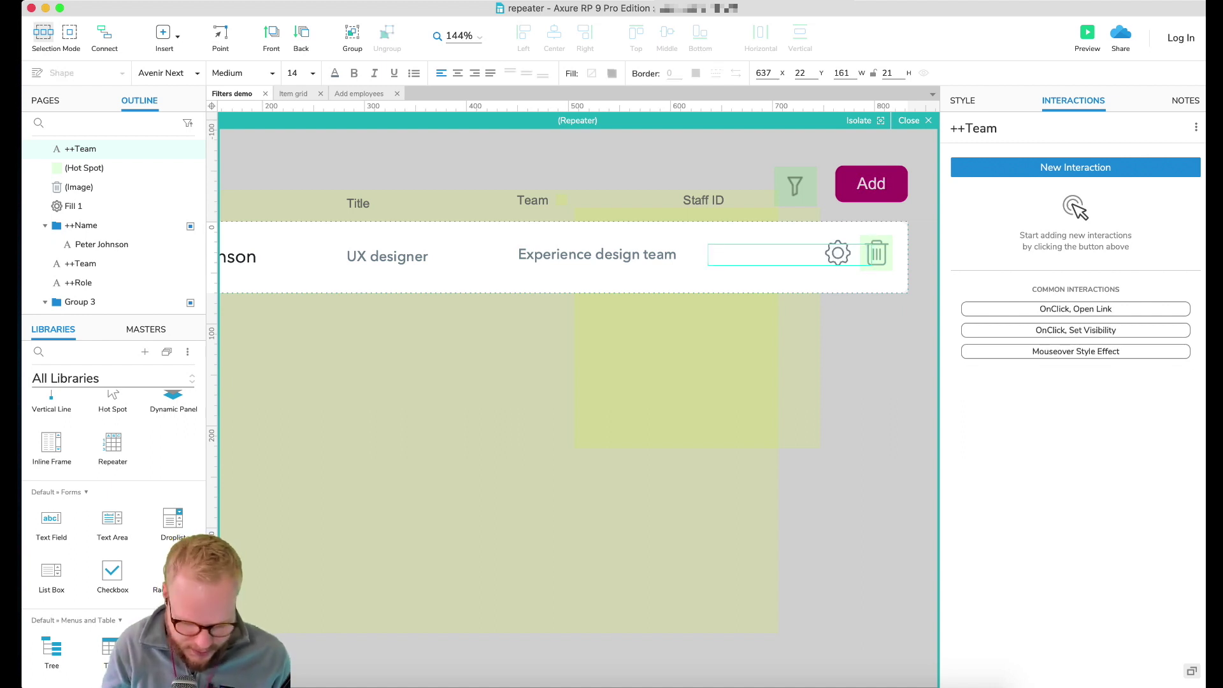
pyautogui.click(737, 262)
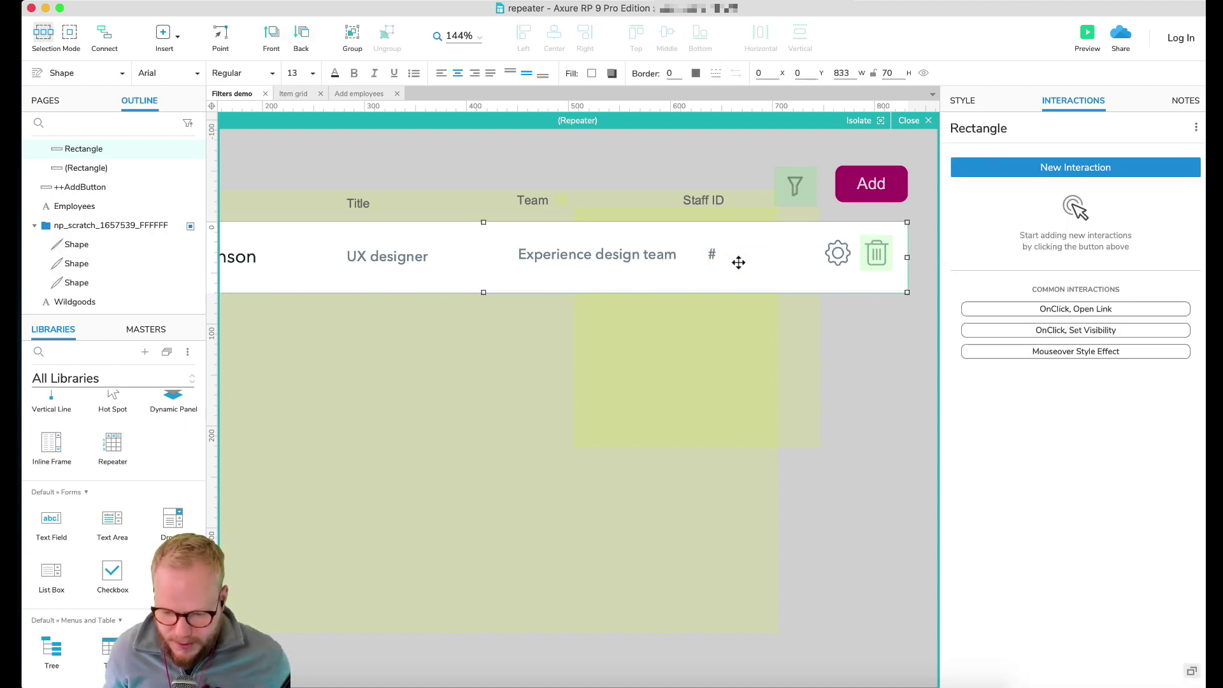
pyautogui.click(739, 258)
pyautogui.moveTo(871, 255); pyautogui.dragTo(756, 251)
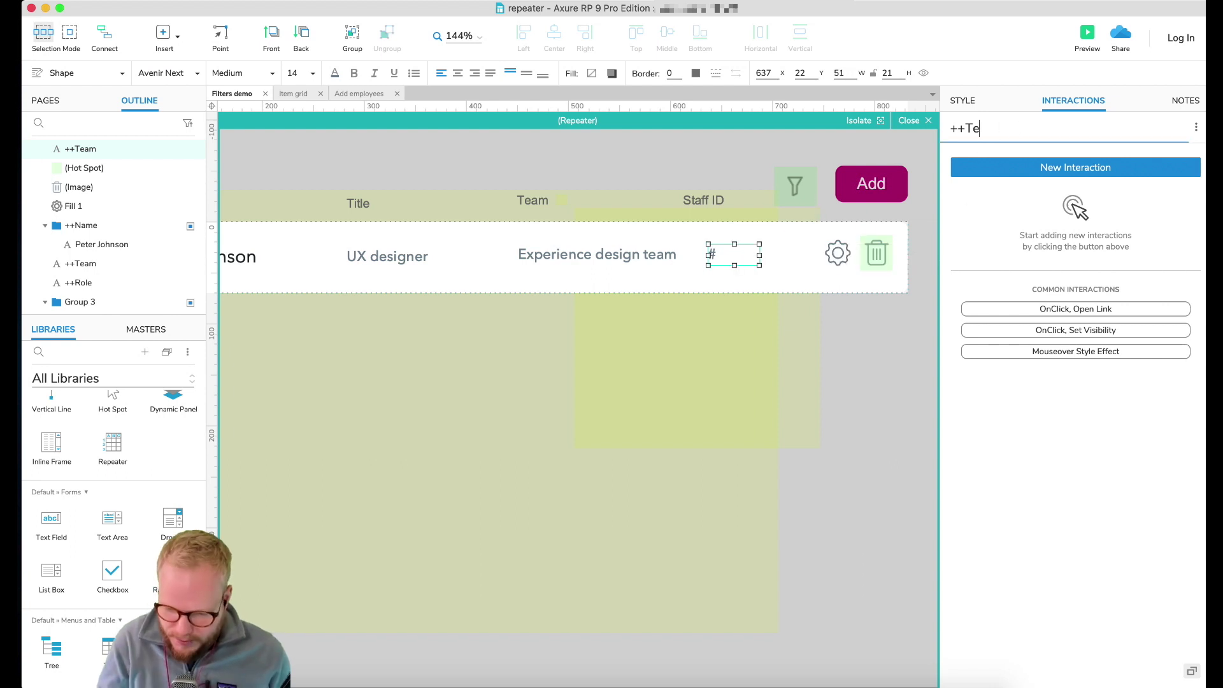
# Rename the new label ++ID and close the repeater item editor.
pyautogui.click(1008, 121)
pyautogui.write('++ID')
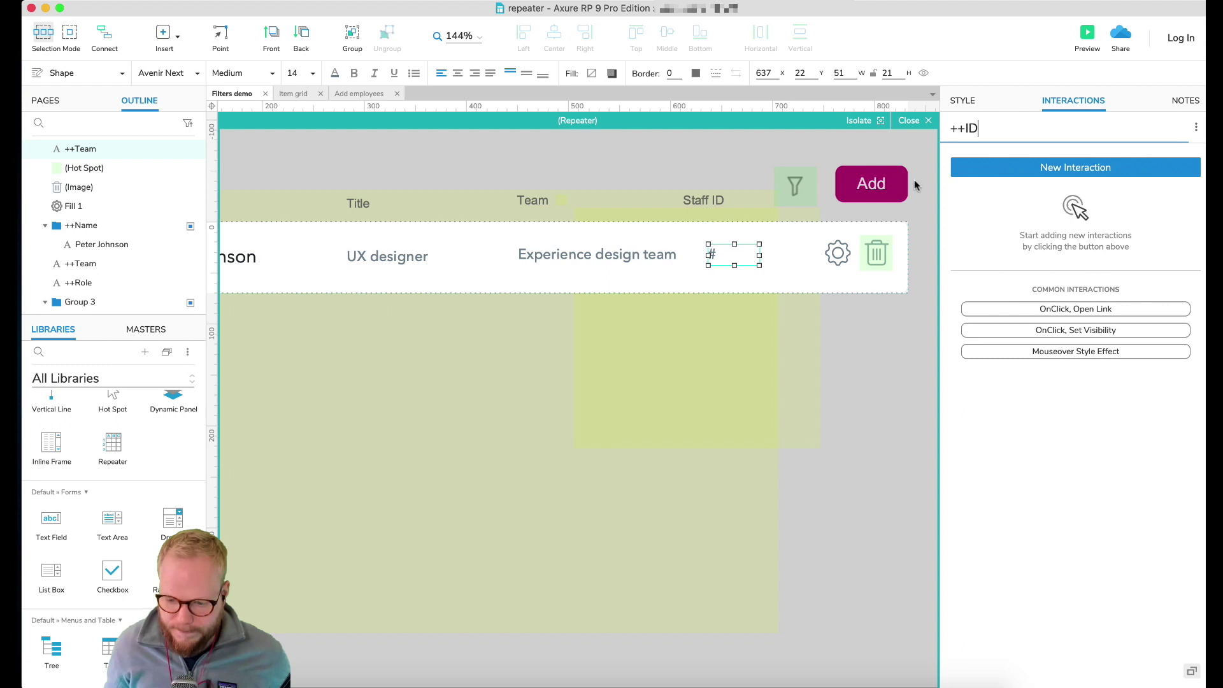
pyautogui.press('Return')
pyautogui.click(909, 120)
pyautogui.click(699, 202)
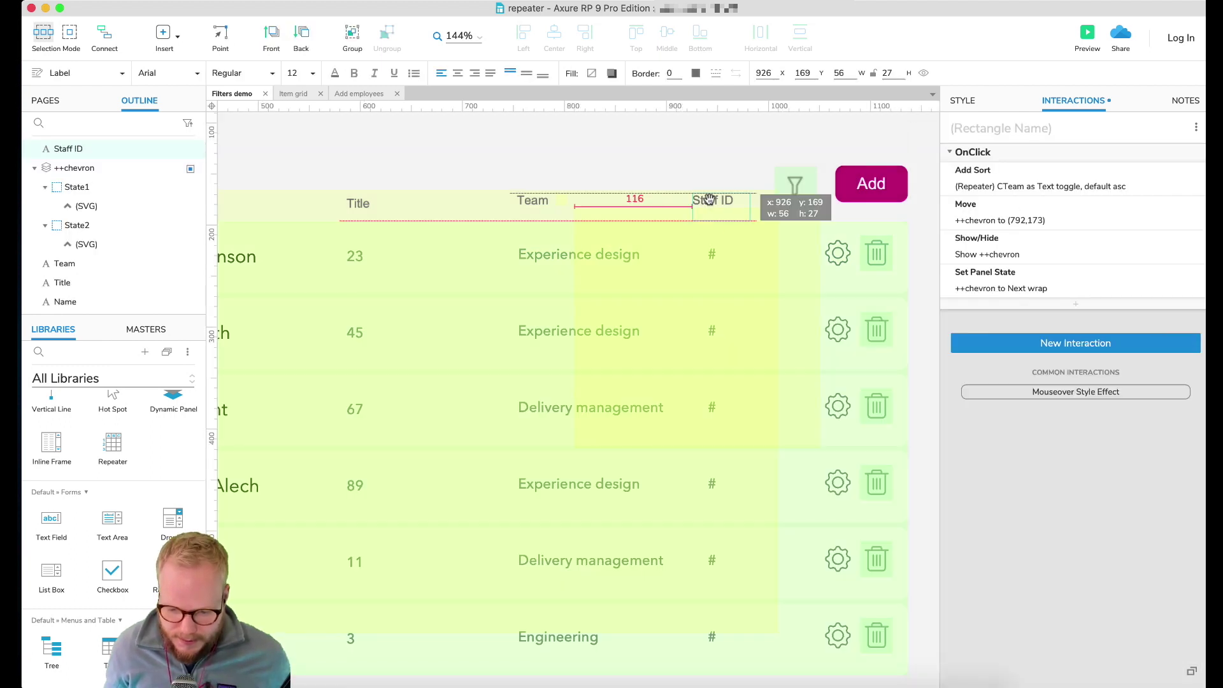
# Nudge the Staff ID header right and retarget the fourth Set Text action from ++Role to ++ID.
pyautogui.moveTo(709, 200); pyautogui.dragTo(722, 200)
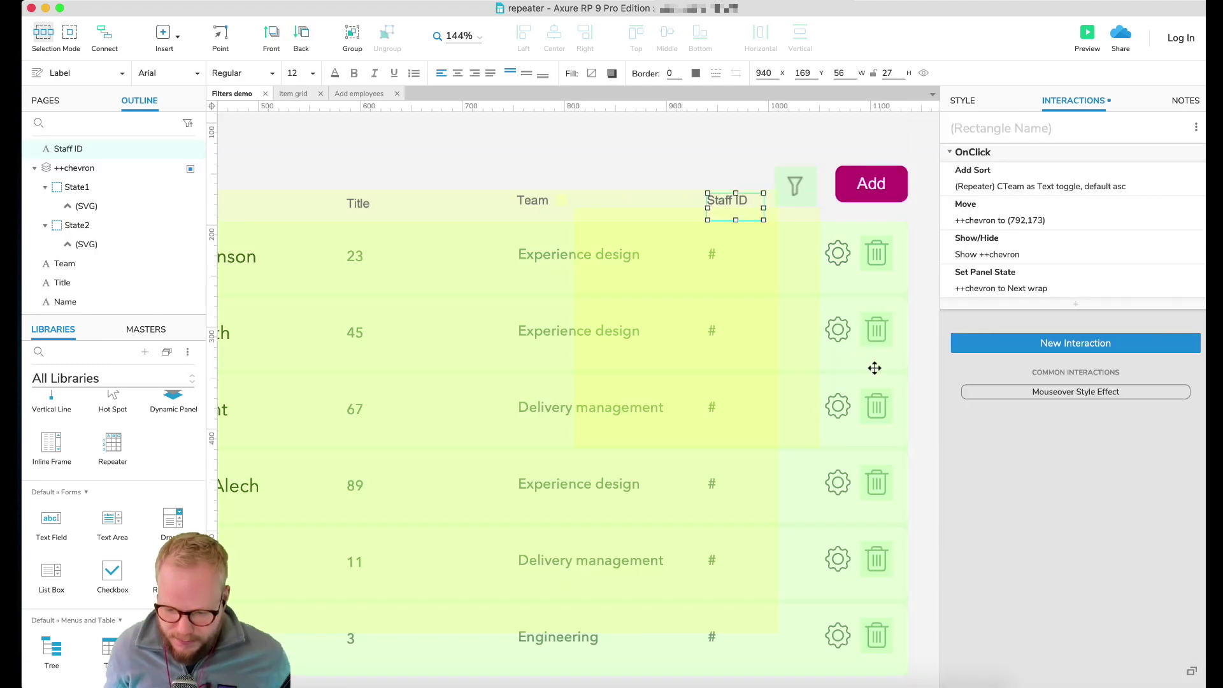
pyautogui.click(866, 437)
pyautogui.click(1016, 290)
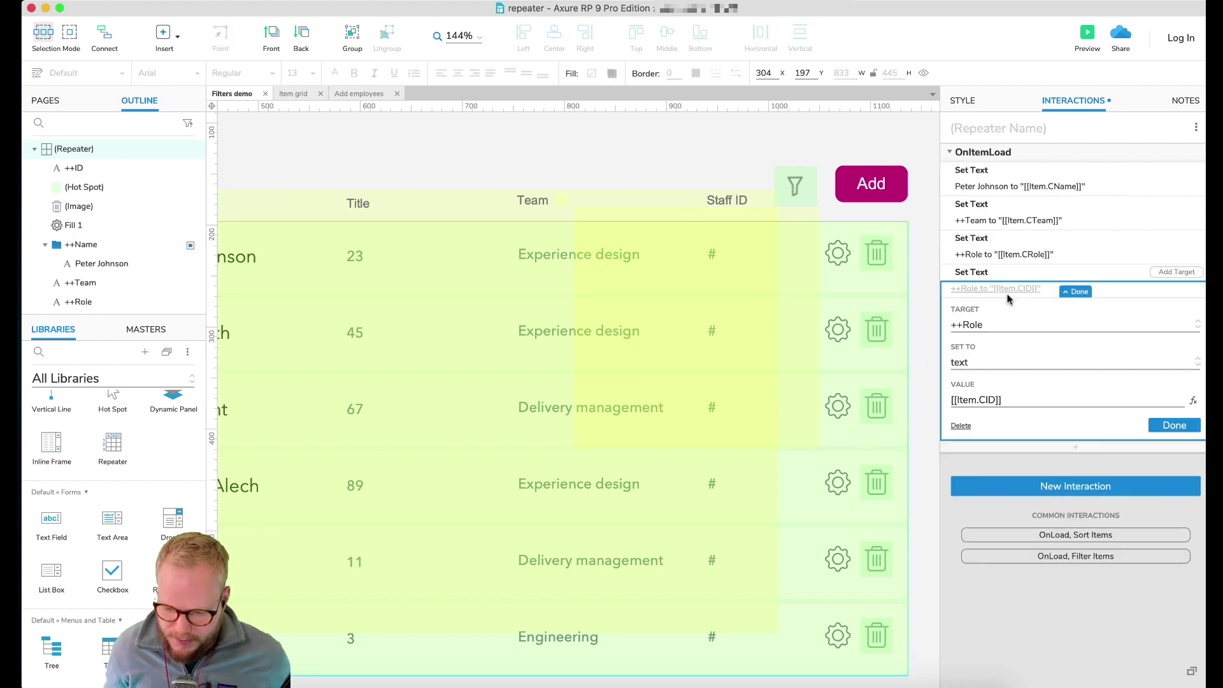
pyautogui.click(986, 326)
pyautogui.scroll(3, 1010, 436)
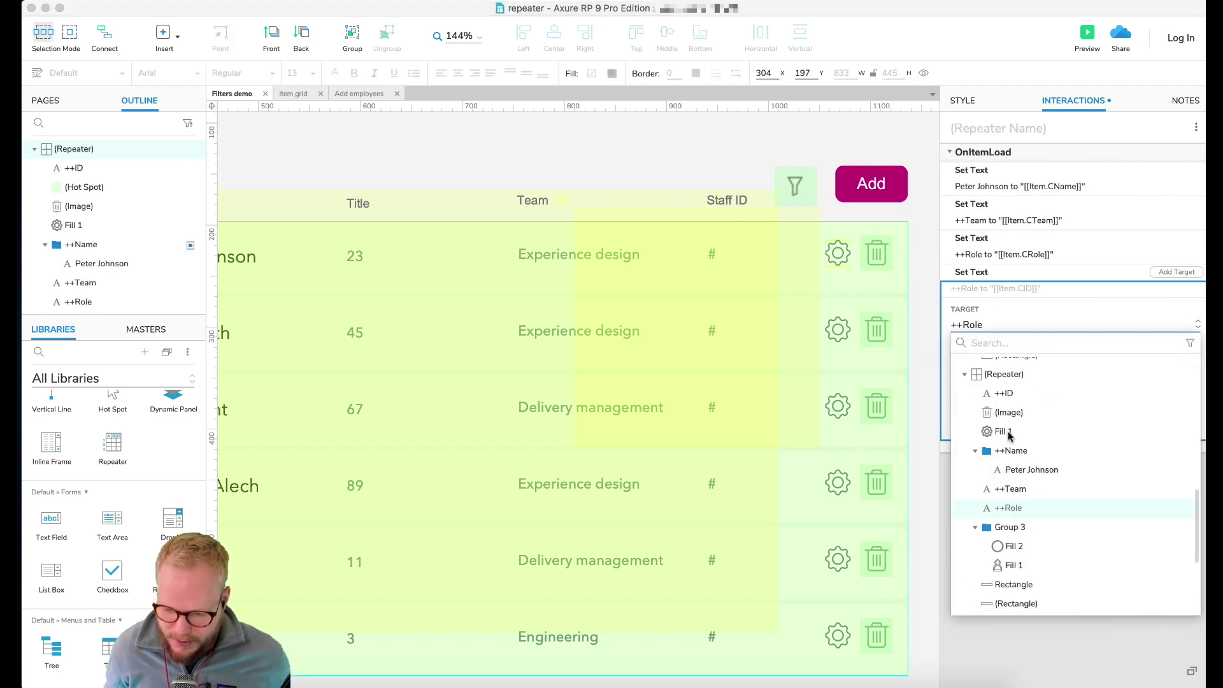
pyautogui.scroll(1, 1029, 395)
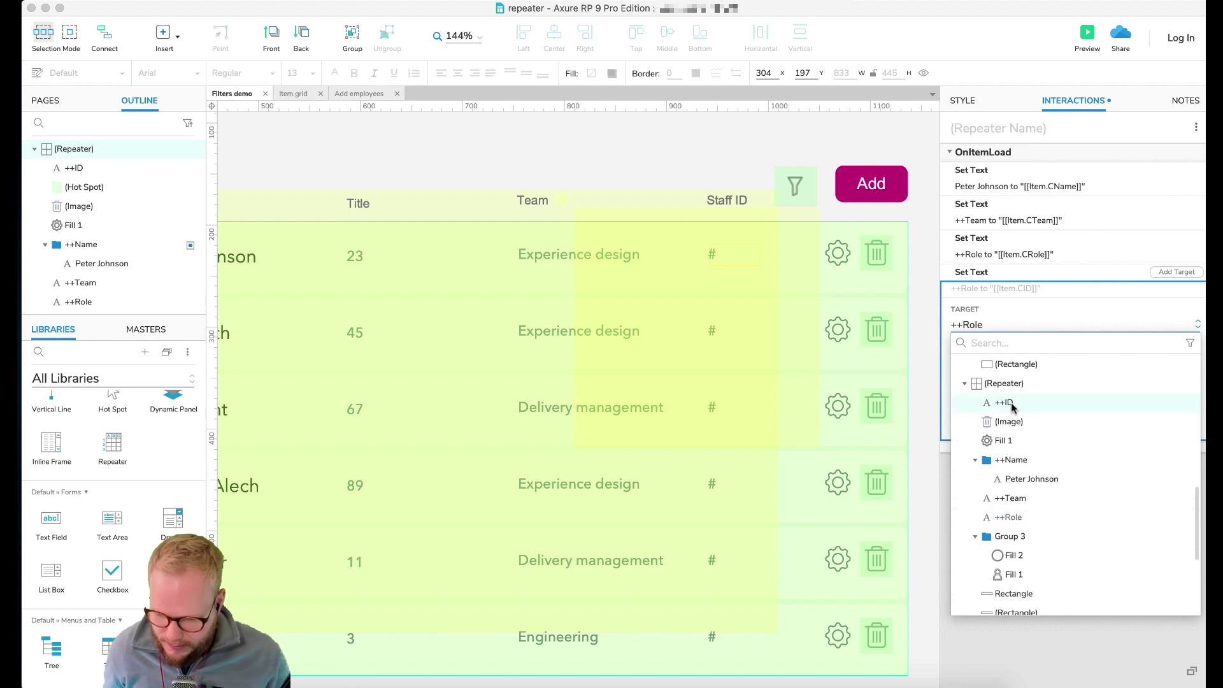
pyautogui.click(1011, 404)
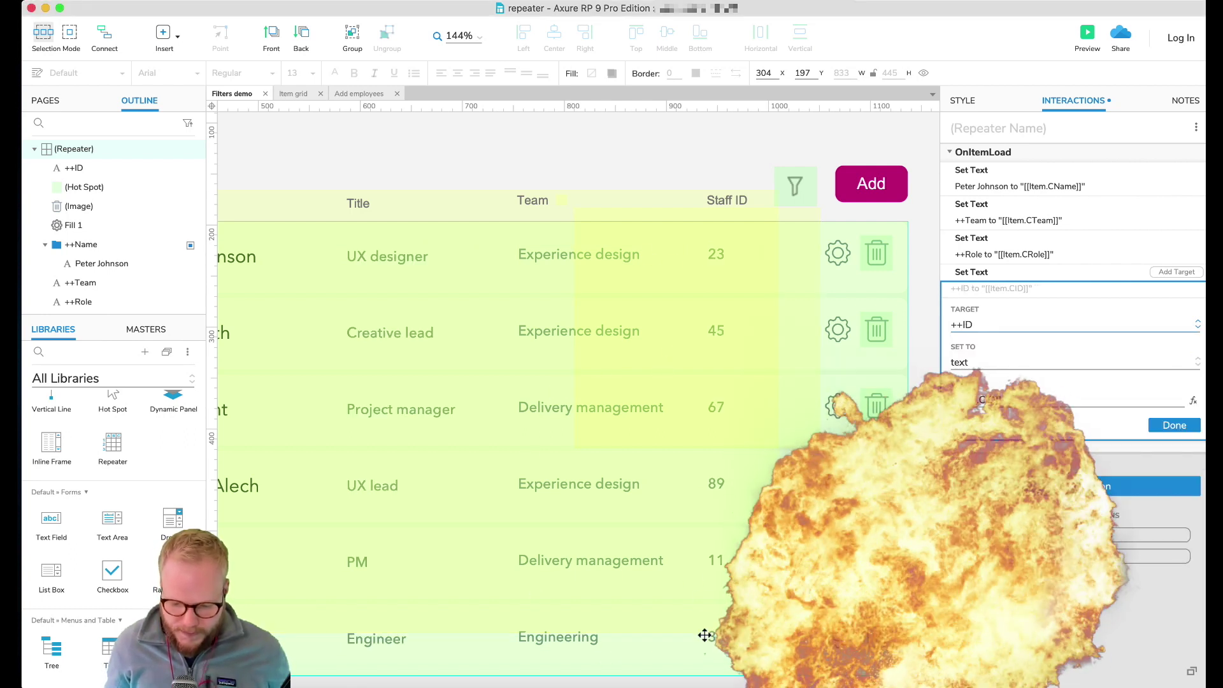
pyautogui.click(1172, 427)
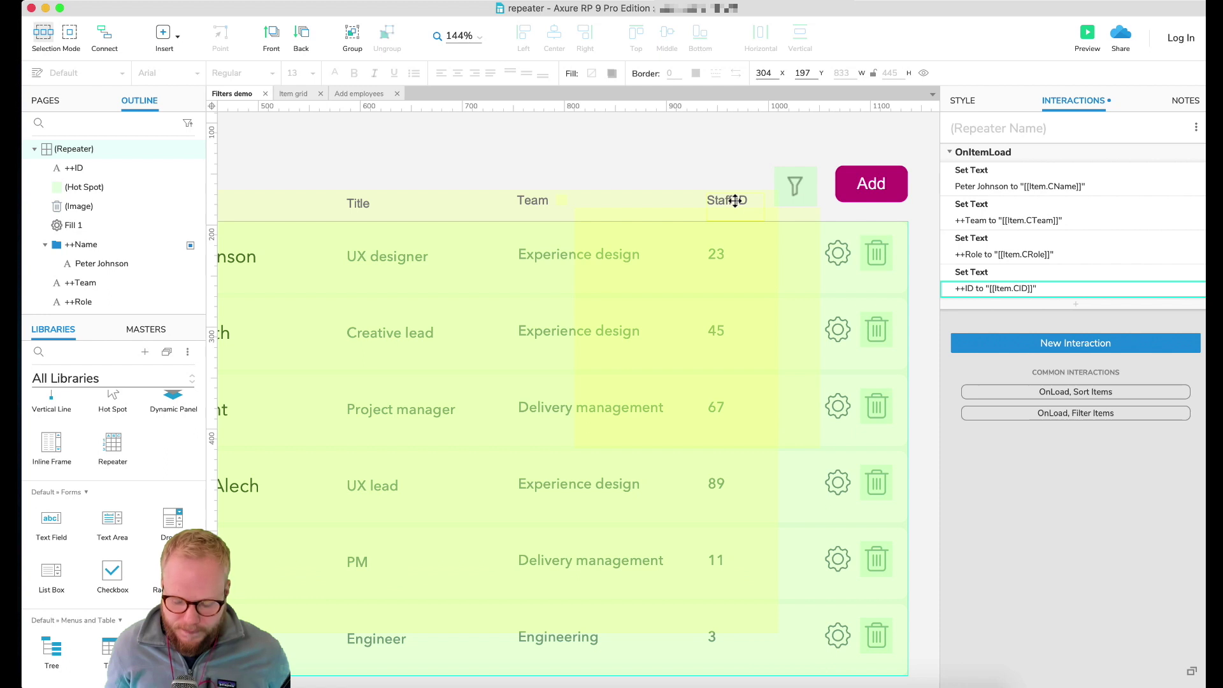
pyautogui.click(736, 200)
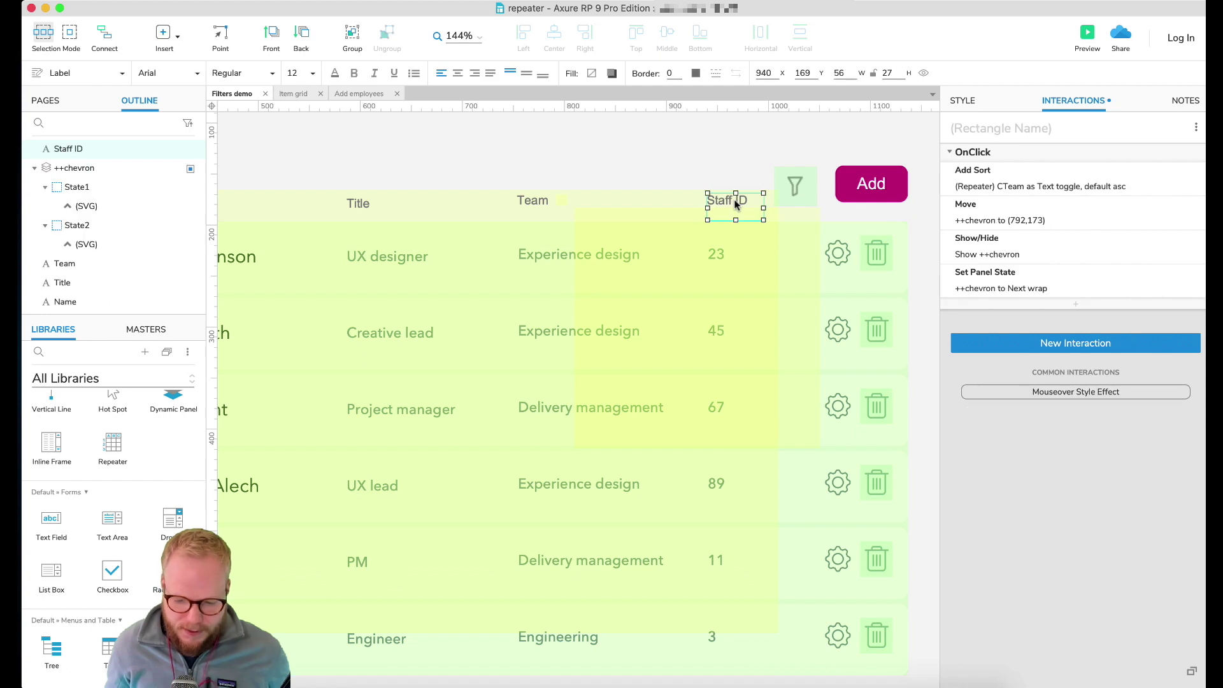
# Set the Staff ID header's Add Sort to column CID, sort as Number, order Toggle.
pyautogui.click(1034, 186)
pyautogui.click(1003, 298)
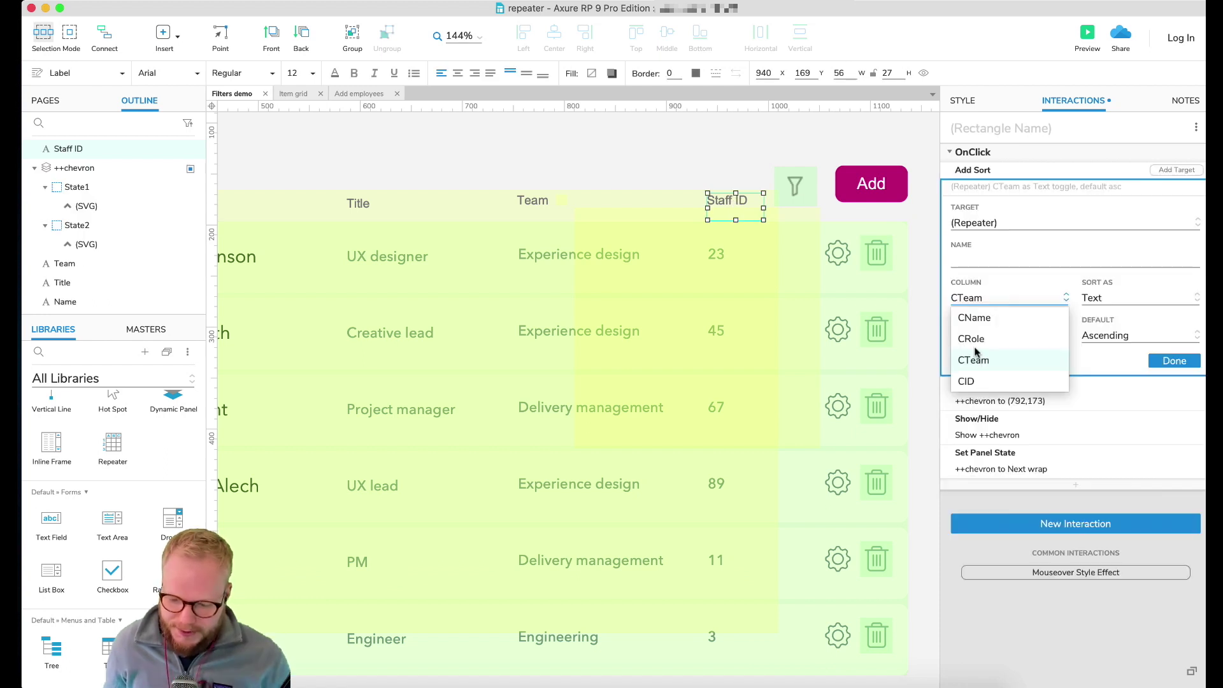
pyautogui.click(966, 382)
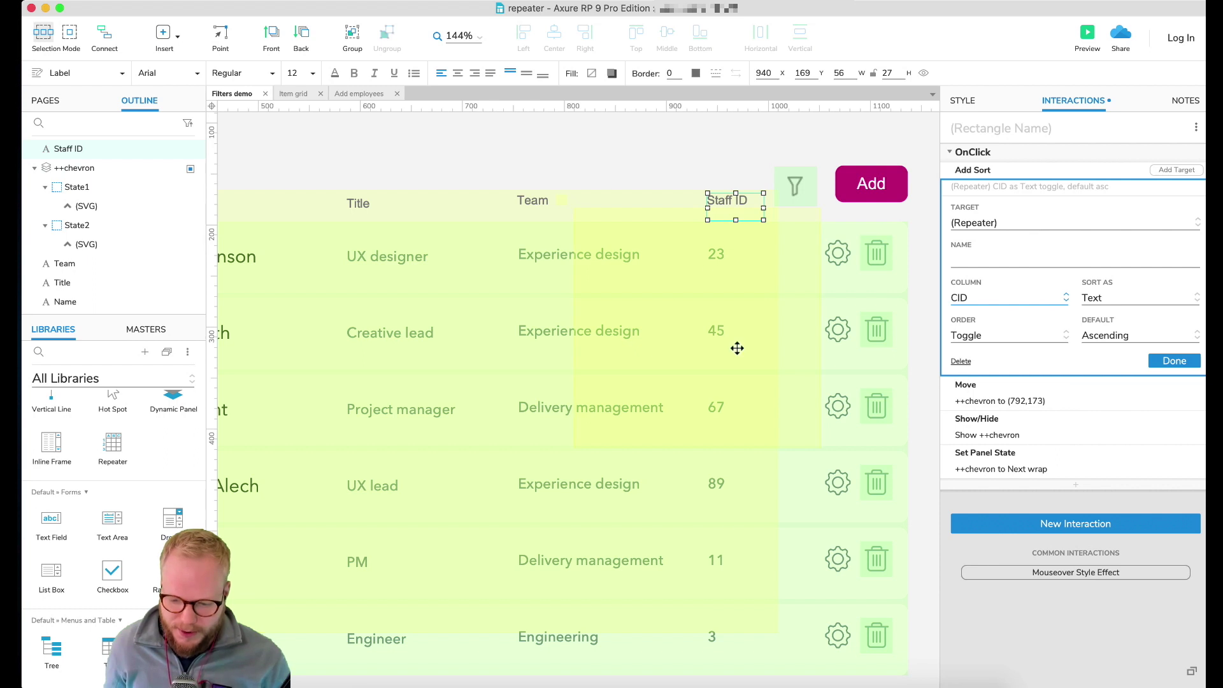
pyautogui.click(1111, 297)
pyautogui.click(1121, 355)
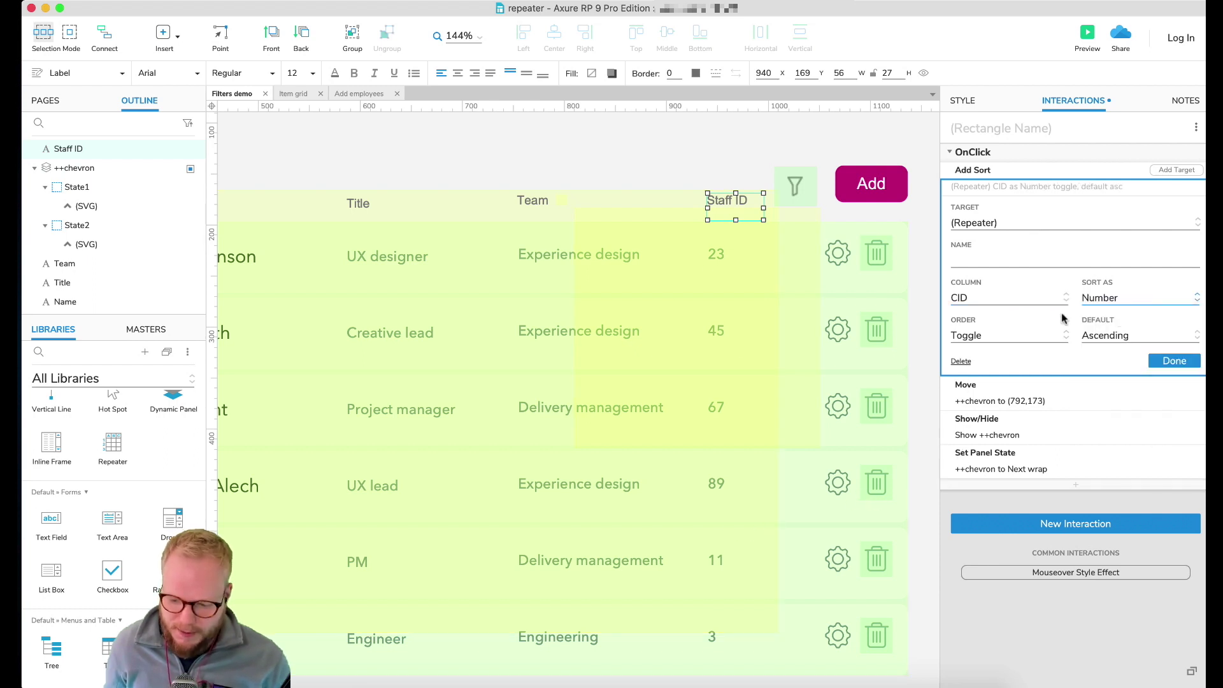
pyautogui.click(1008, 338)
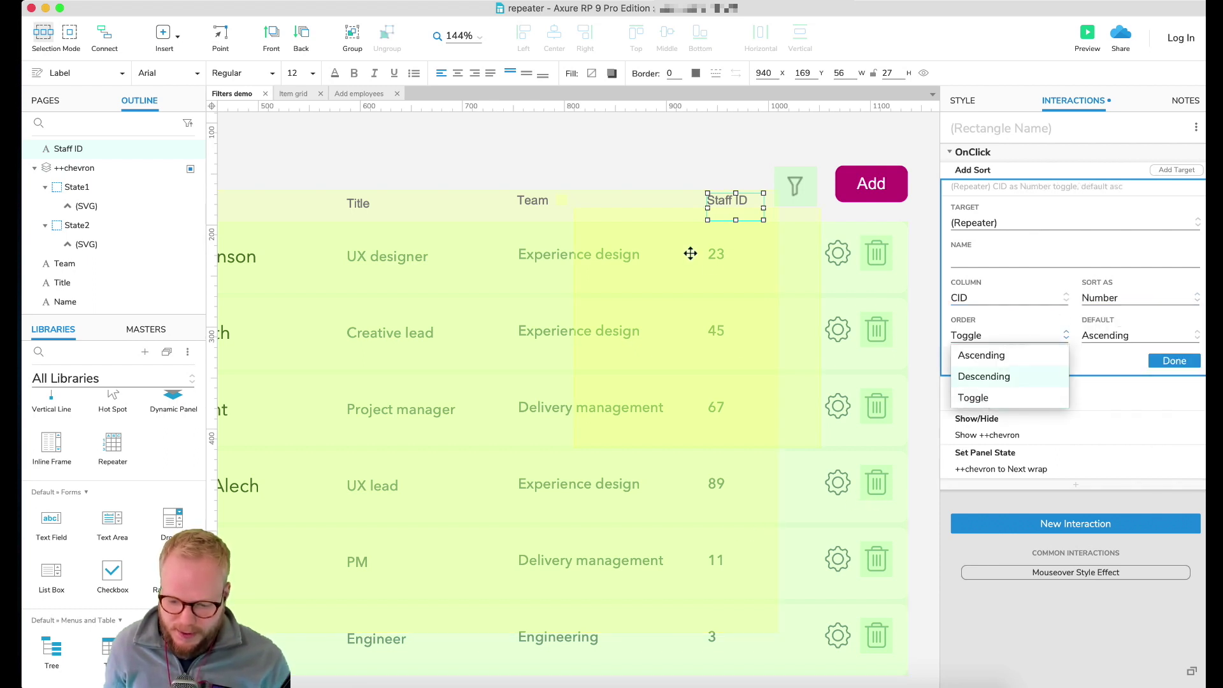
pyautogui.click(994, 400)
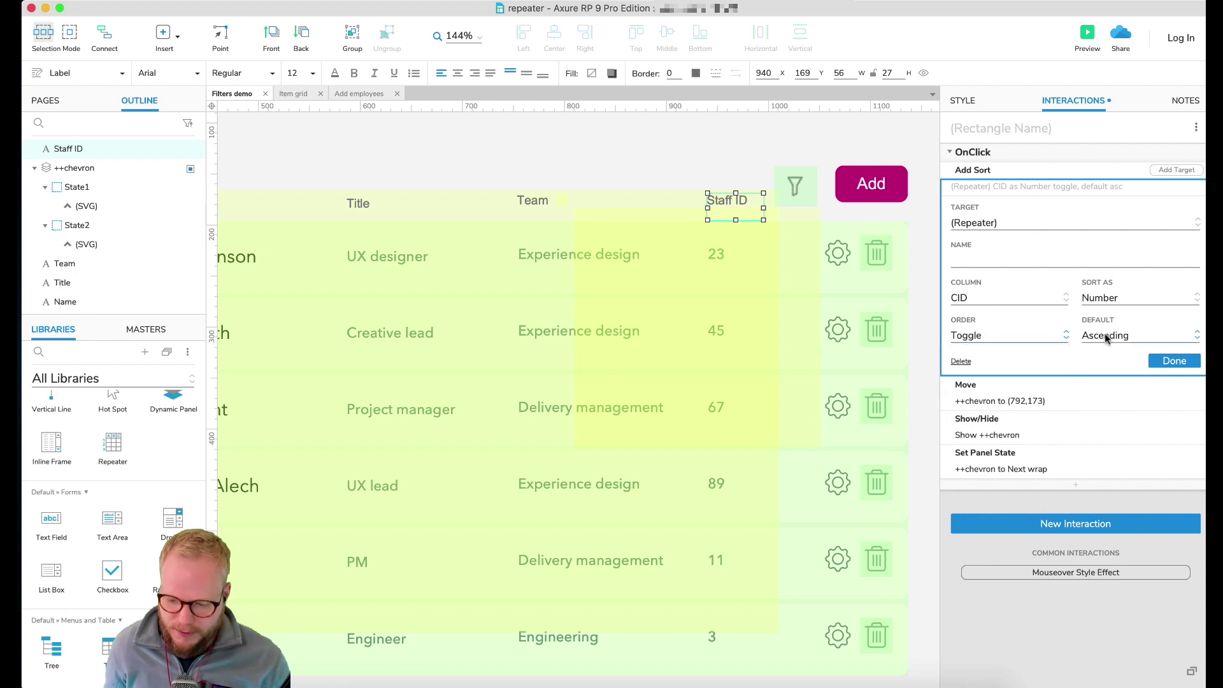
pyautogui.click(1174, 360)
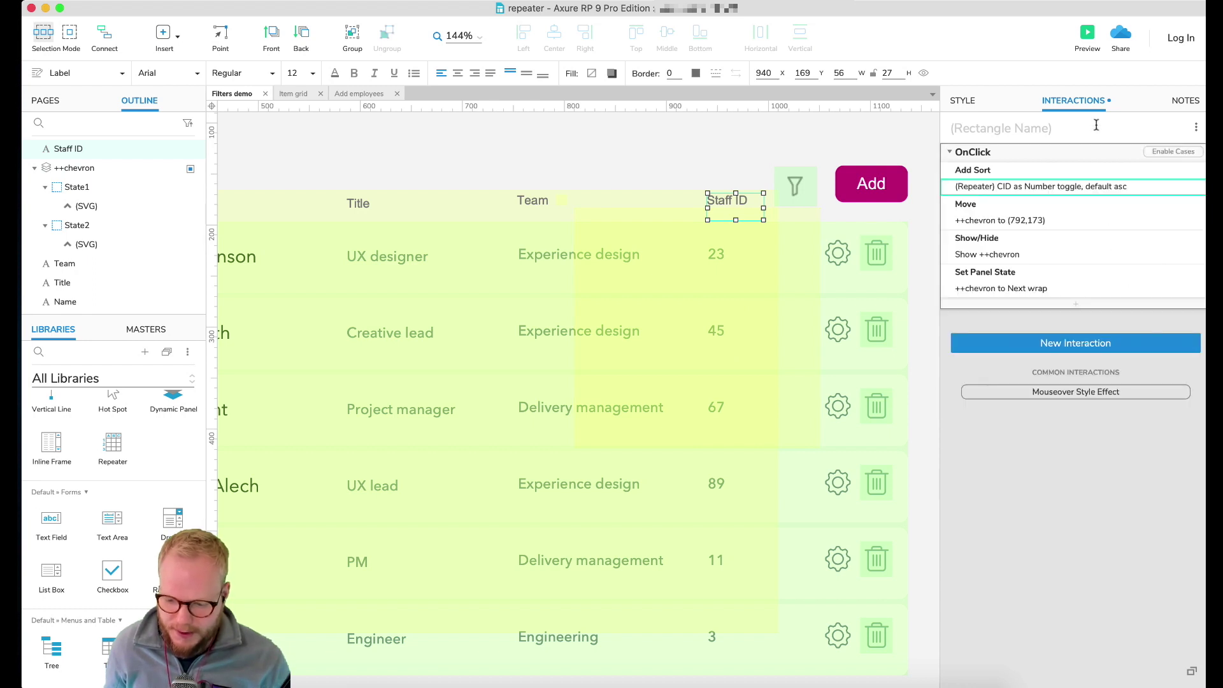
# Preview in the browser and toggle the Staff ID sort until it runs descending, 89 to 3.
pyautogui.click(1087, 37)
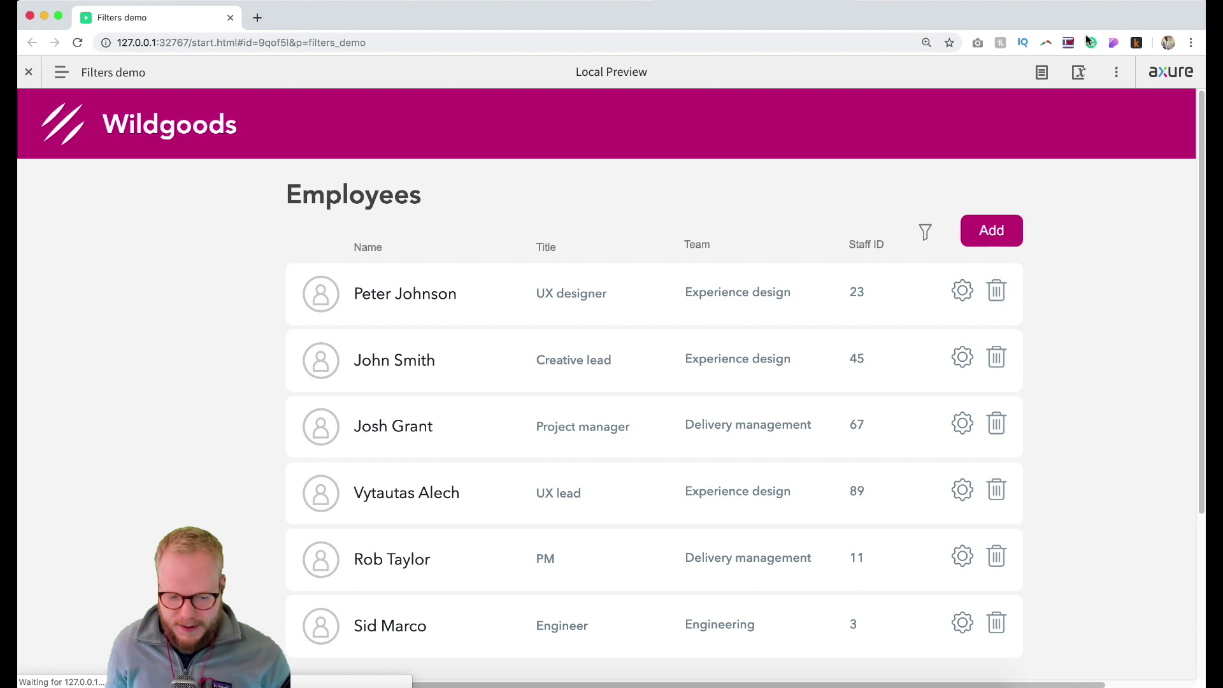
pyautogui.click(28, 72)
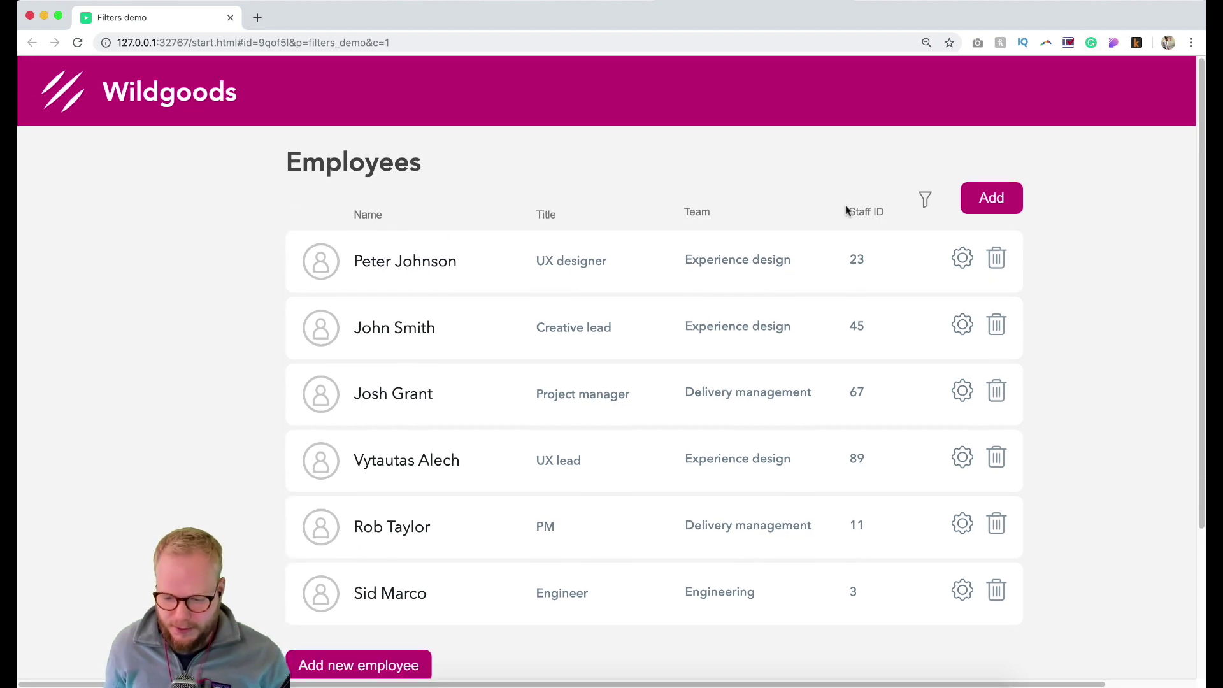
pyautogui.click(867, 215)
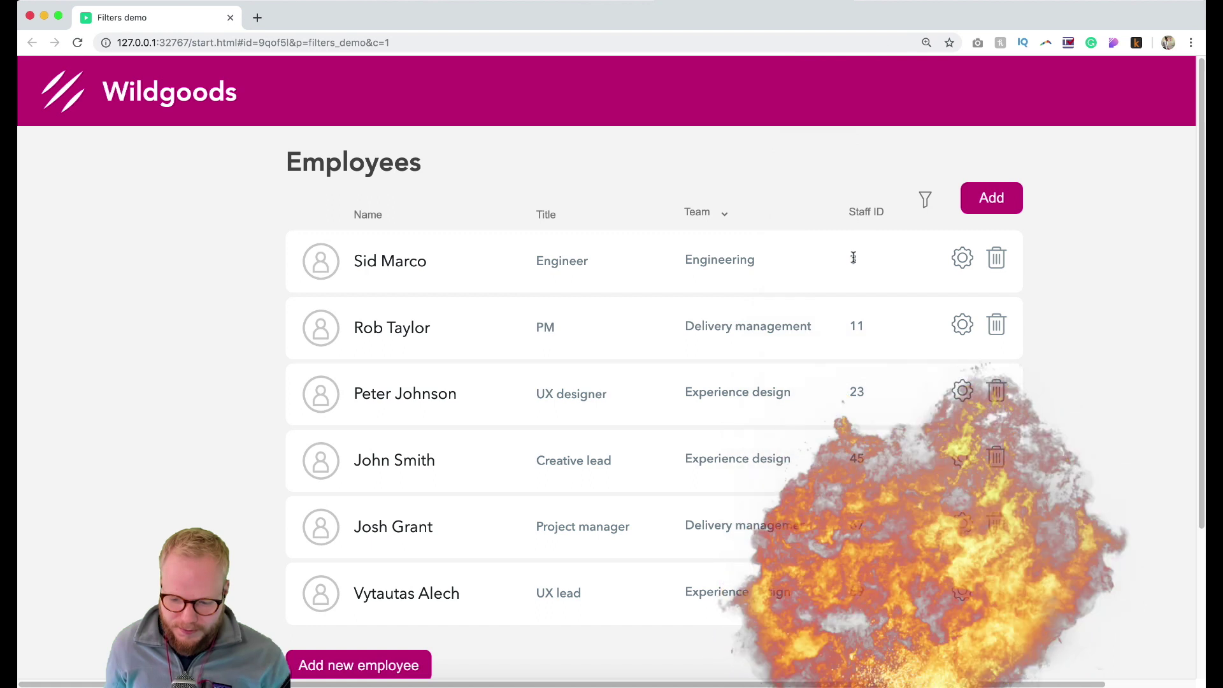
pyautogui.click(862, 214)
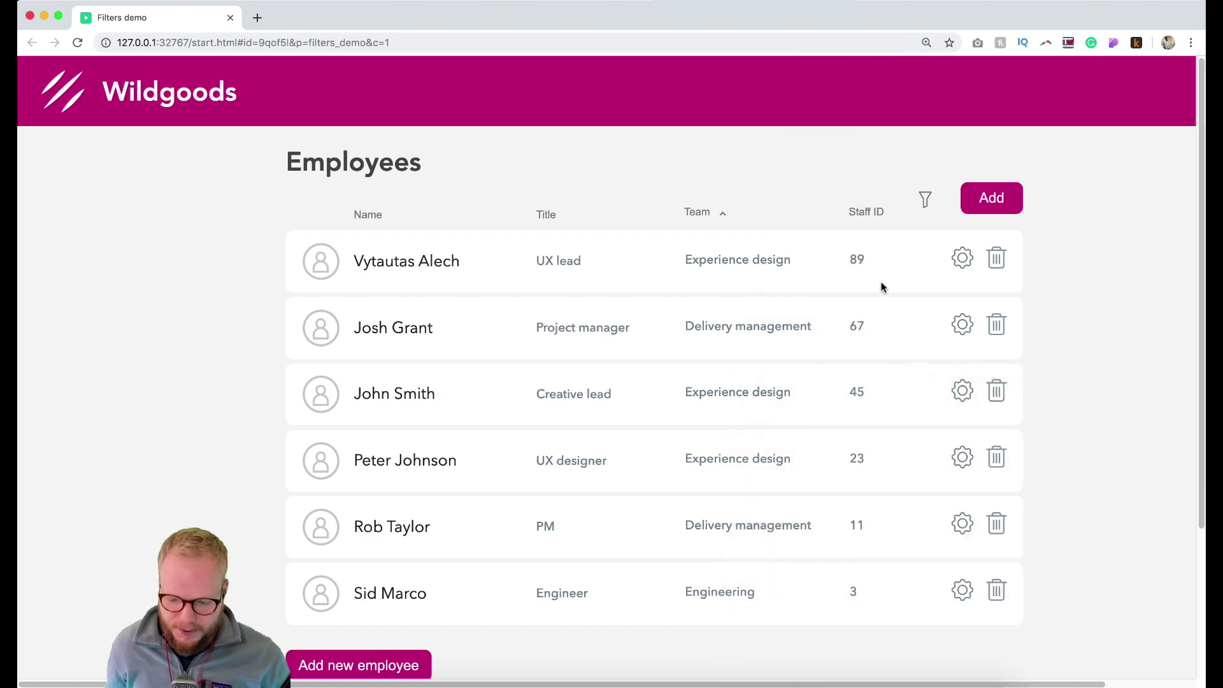
pyautogui.click(864, 212)
pyautogui.click(864, 213)
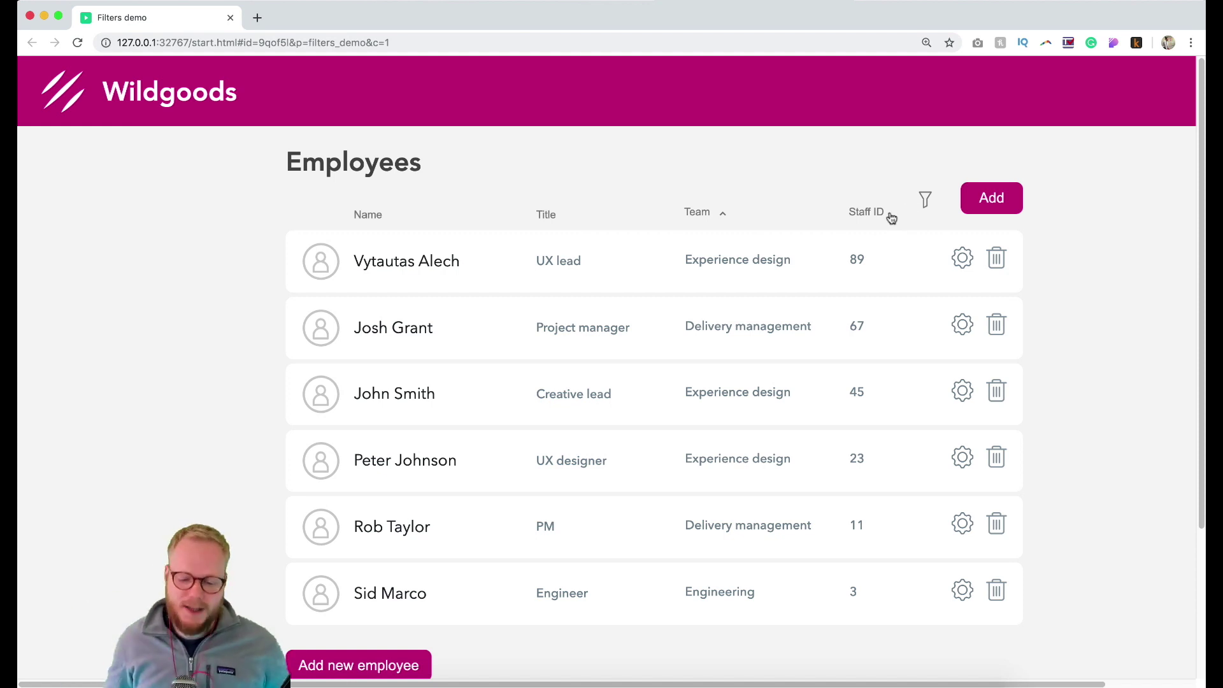
# Sort the preview by Staff ID, then by Title ascending, Creative lead first.
pyautogui.click(857, 211)
pyautogui.click(548, 214)
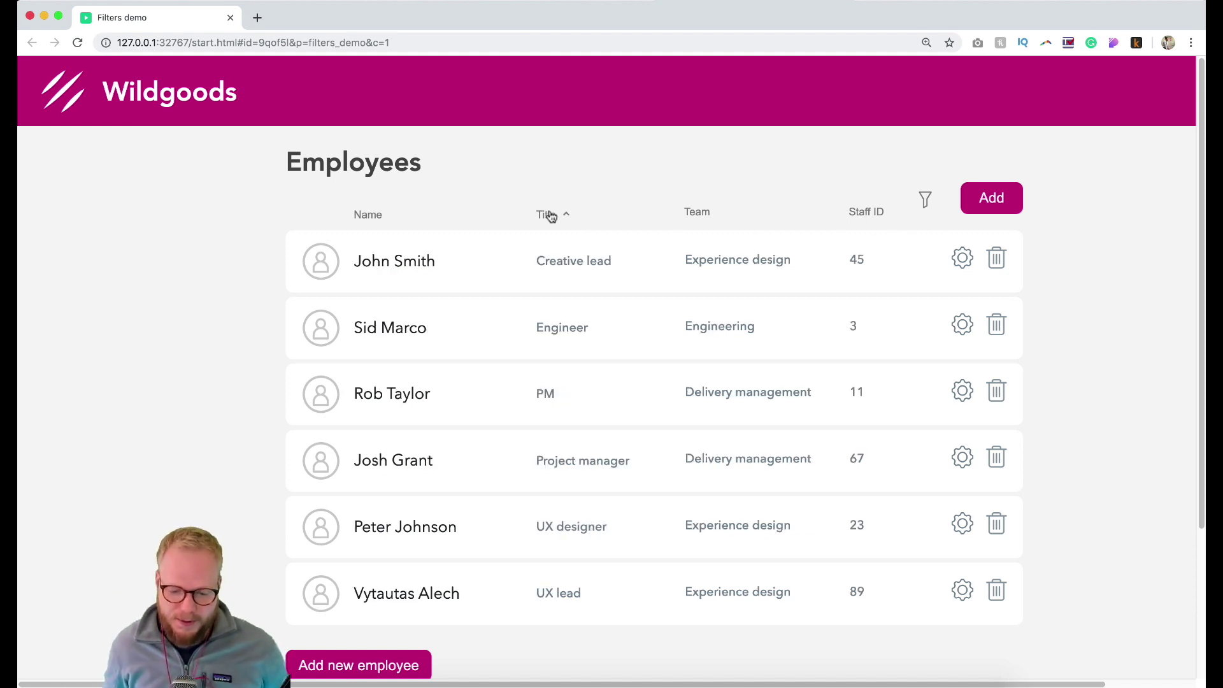